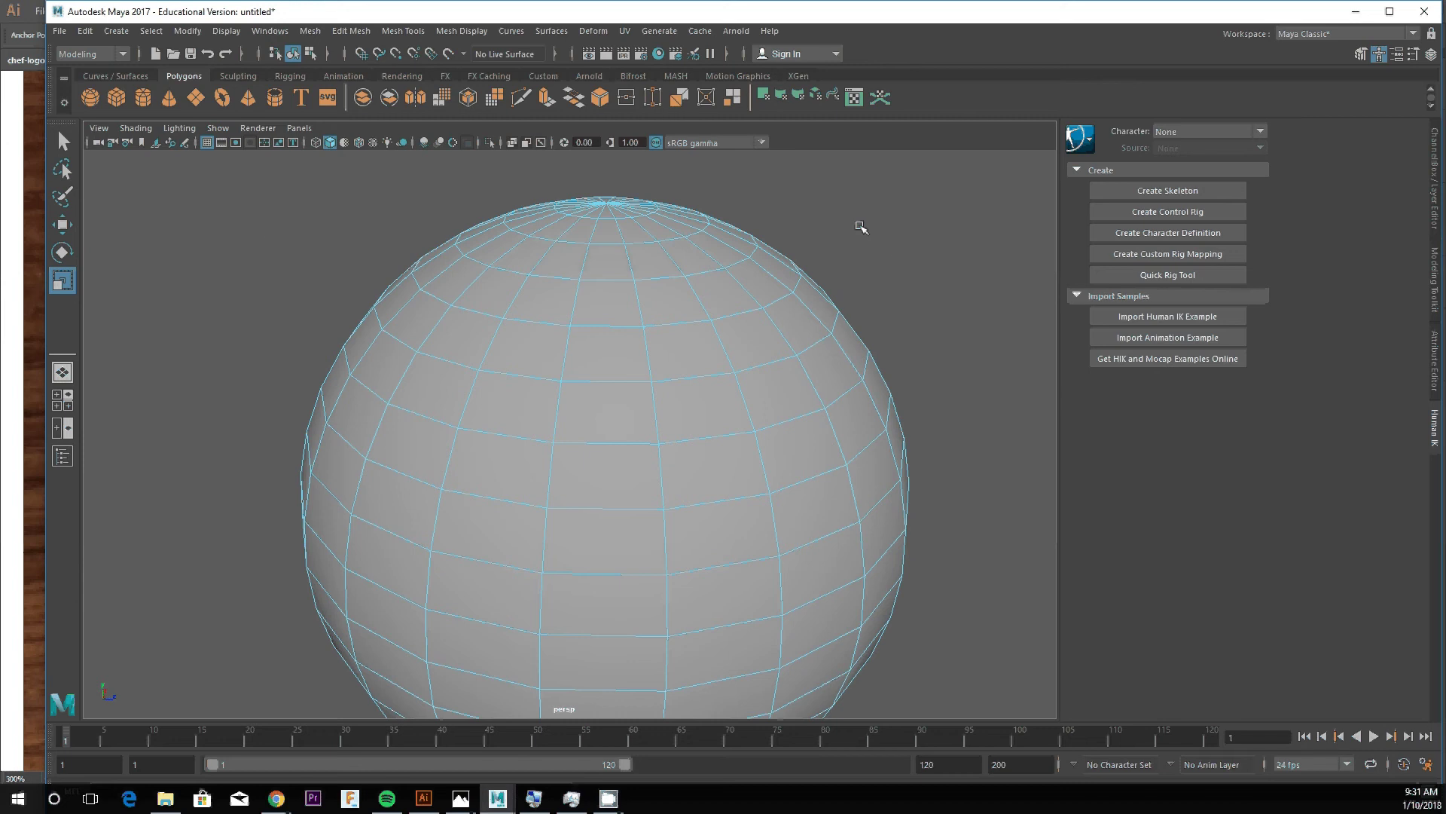
- Switch the sphere to face selection and select a single face near its upper pole
left_click_drag(861, 227, 855, 238, "alt")
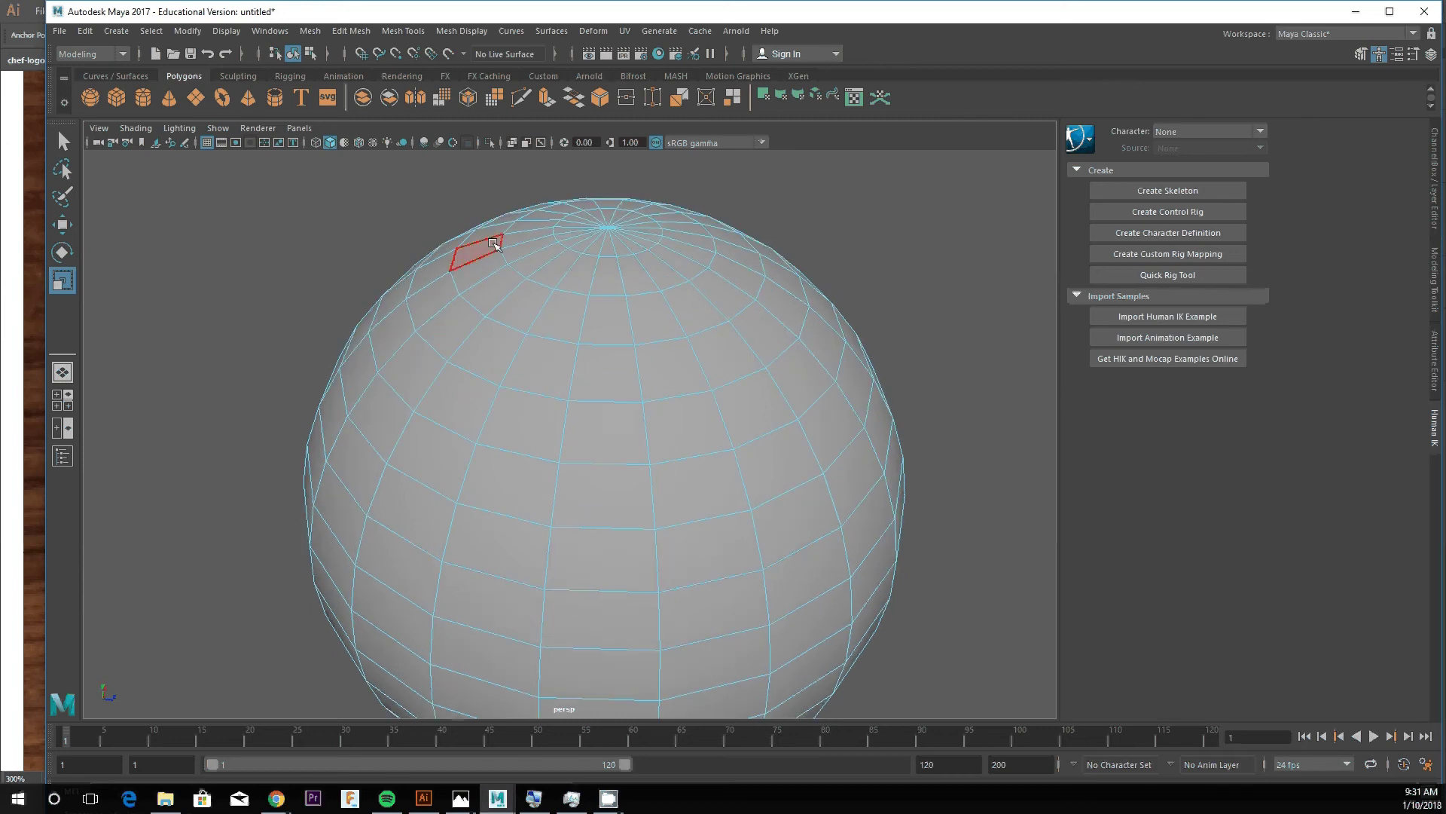
right_click_drag(494, 243, 500, 278)
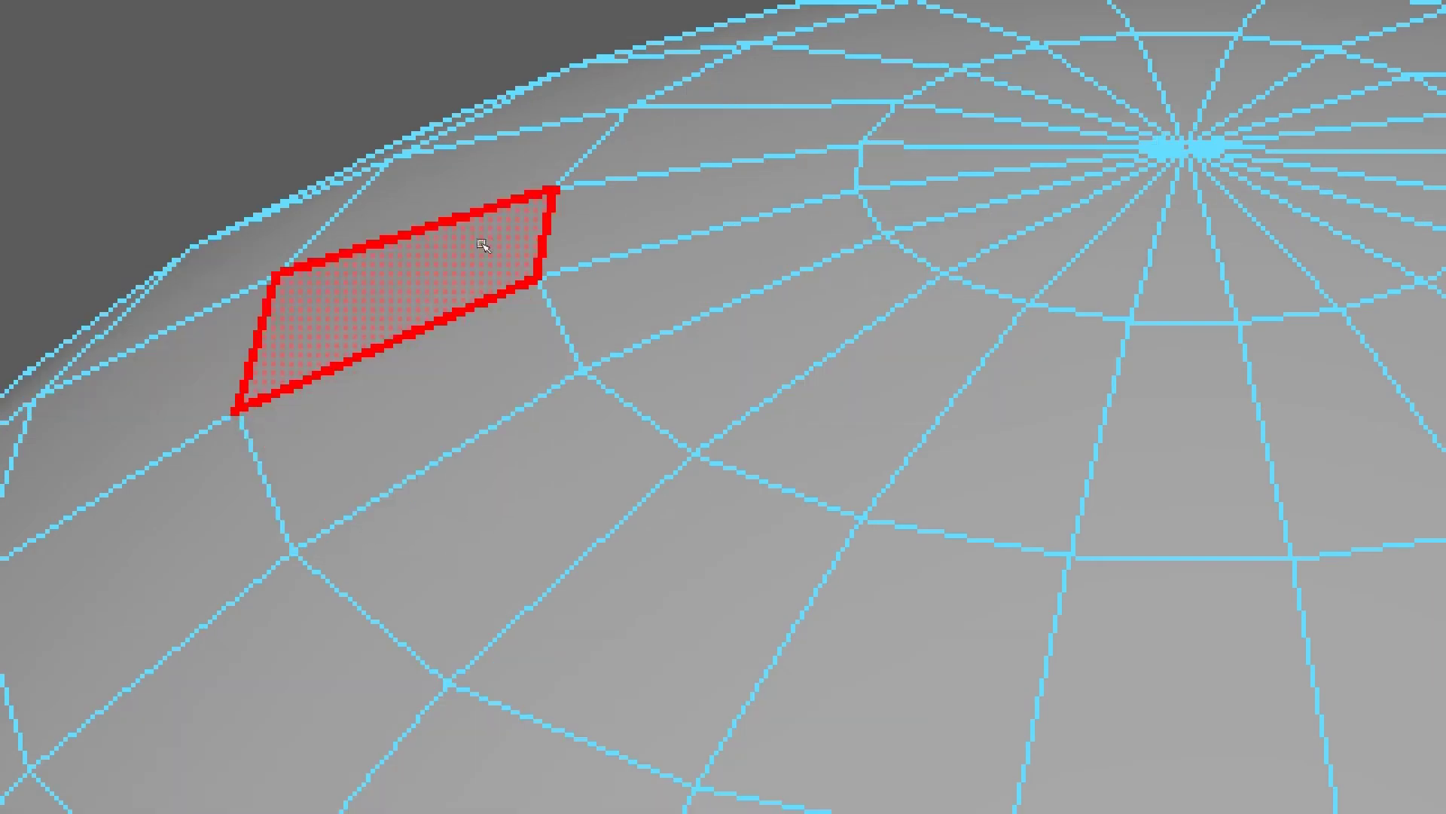
left_click(484, 251)
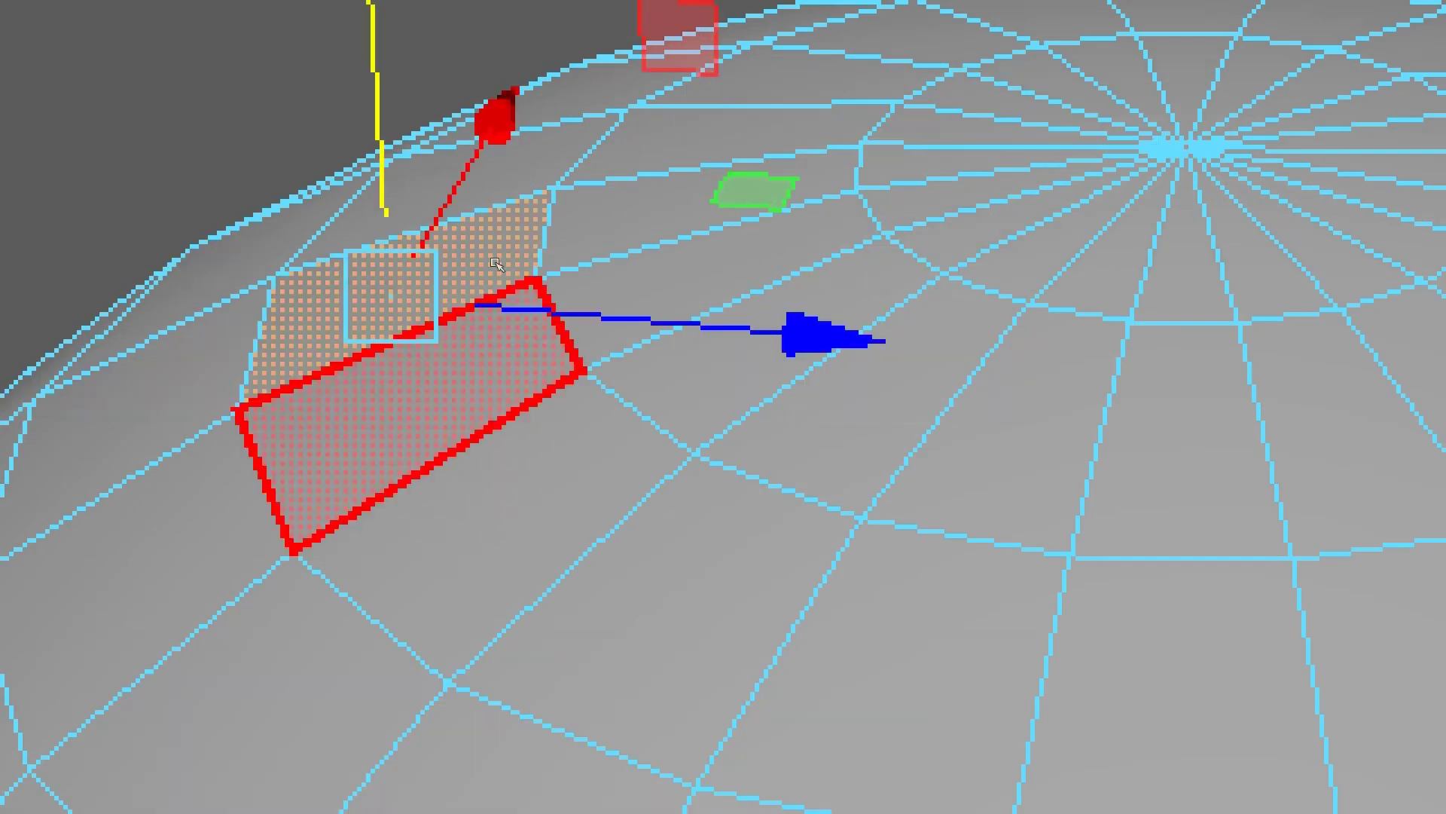
left_click_drag(525, 250, 477, 252)
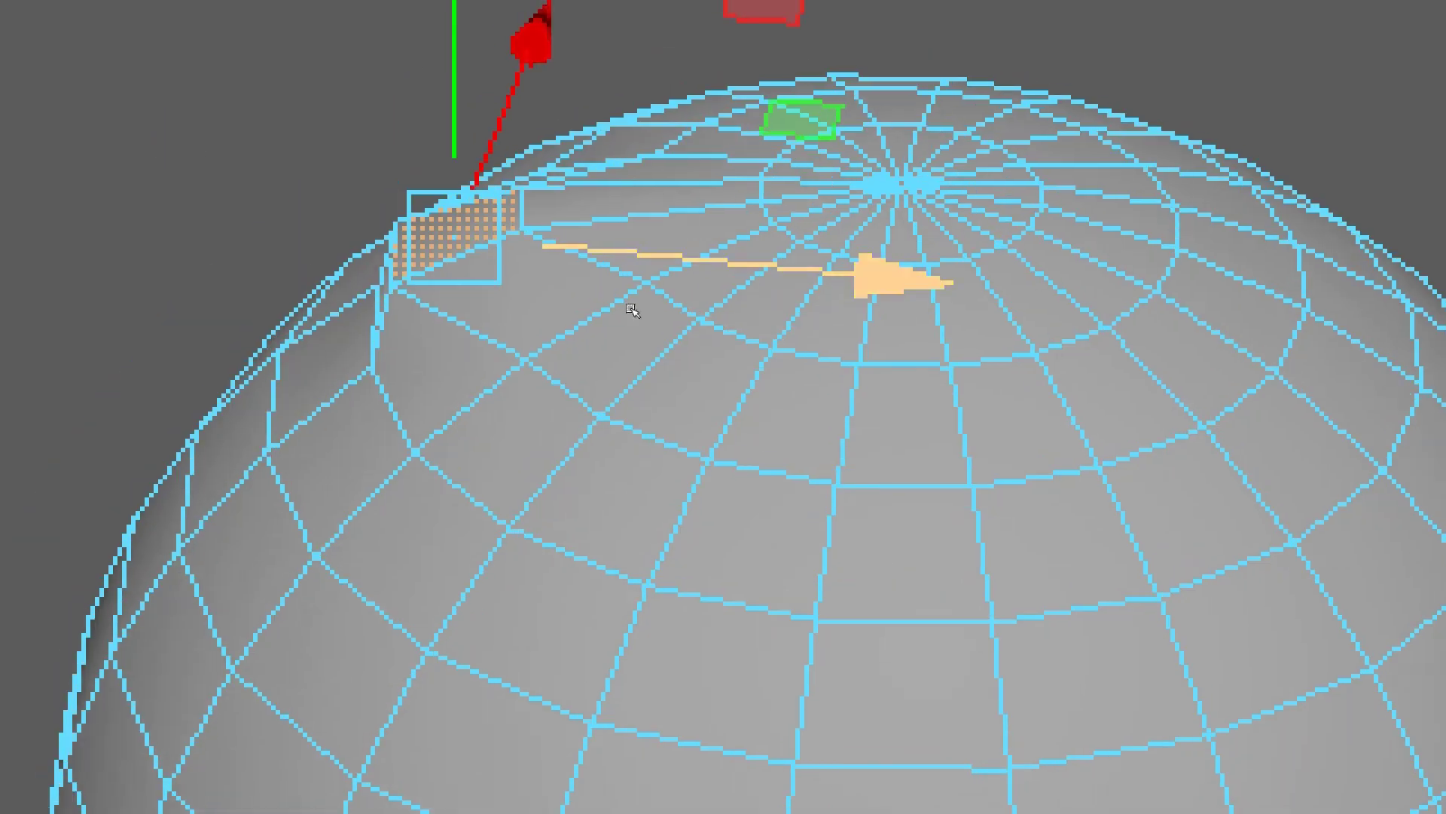
mouse_move(631, 311)
middle_mouse_down()
mouse_move(550, 314)
mouse_move(646, 313)
mouse_move(630, 311)
middle_mouse_up()
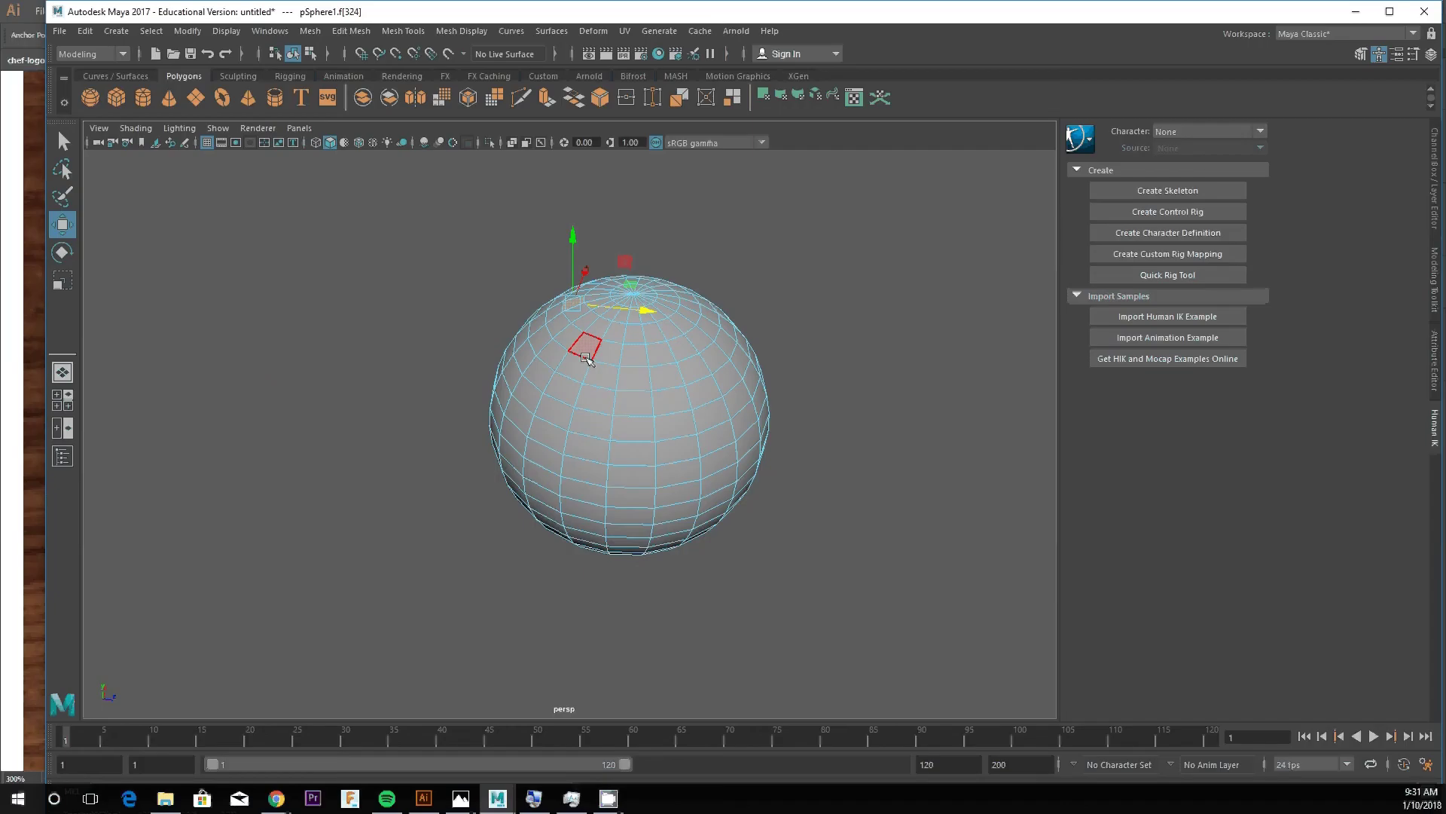
- Switch the sphere to edge selection and select a single edge on its upper part
scroll(592, 348, "up", 5)
left_click_drag(489, 426, 553, 382, "alt")
scroll(553, 382, "up", 3)
scroll(553, 382, "down", 2)
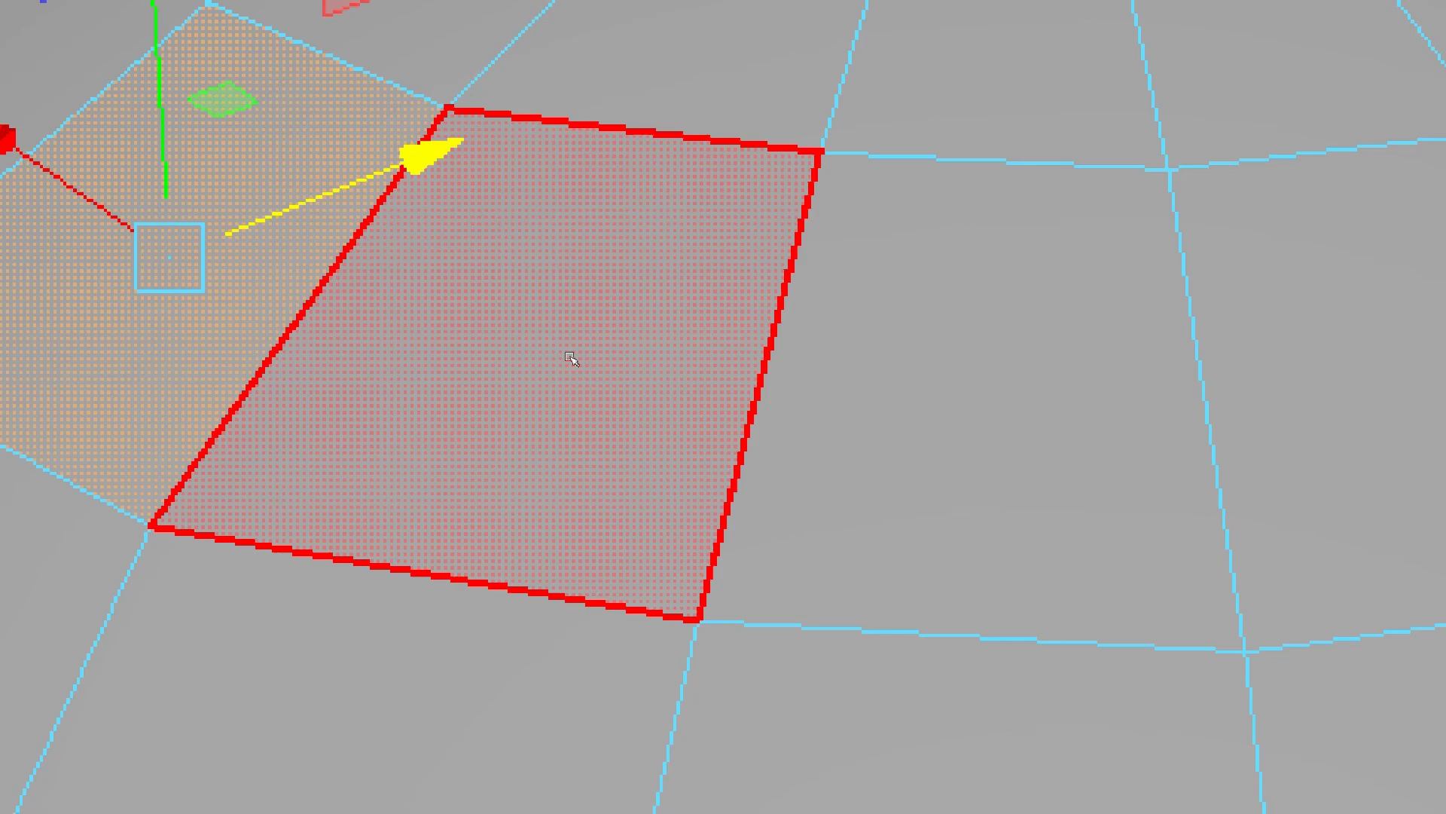
right_click_drag(571, 359, 578, 325)
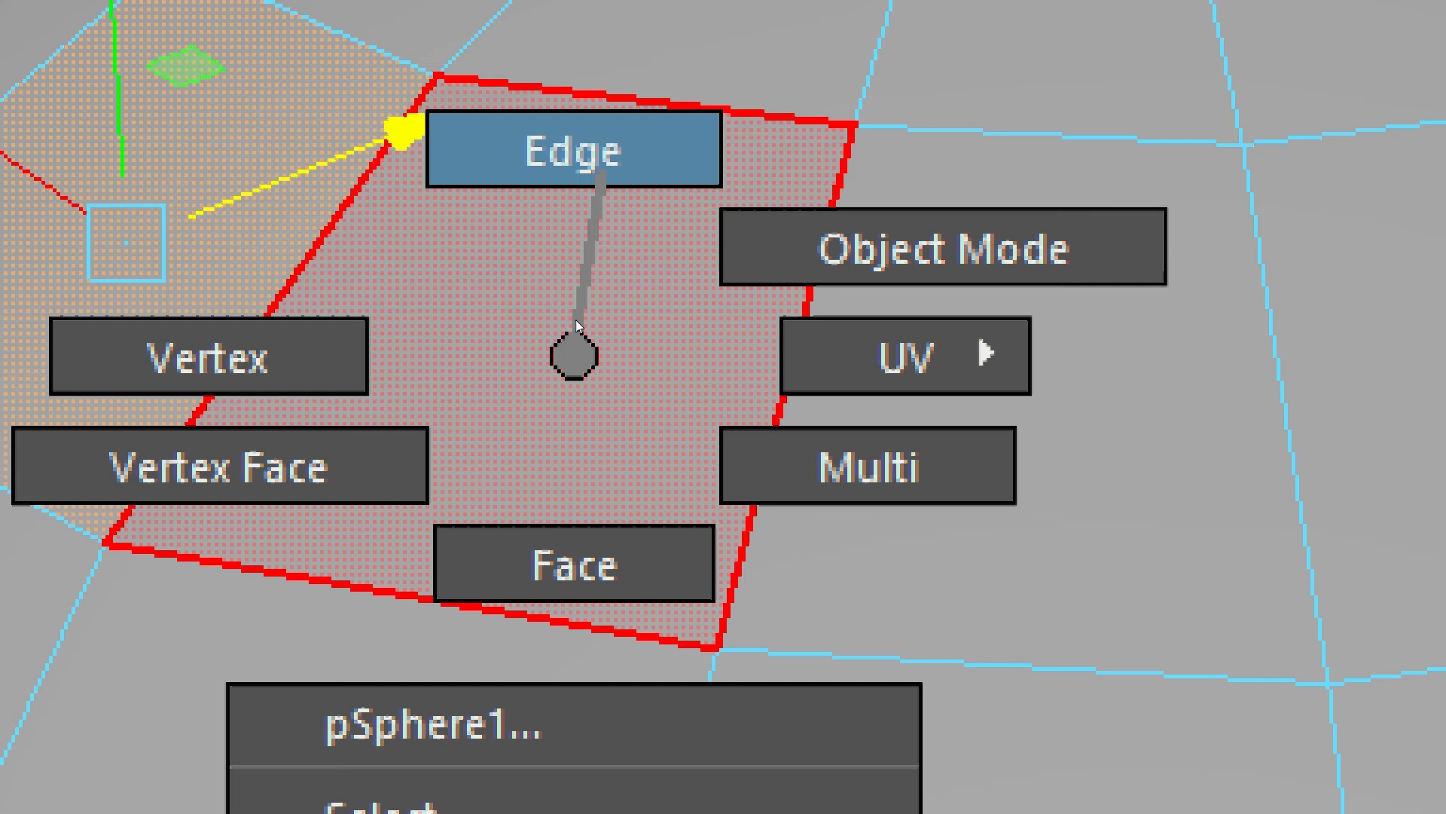
right_click_drag(578, 326, 581, 310)
left_click(584, 314)
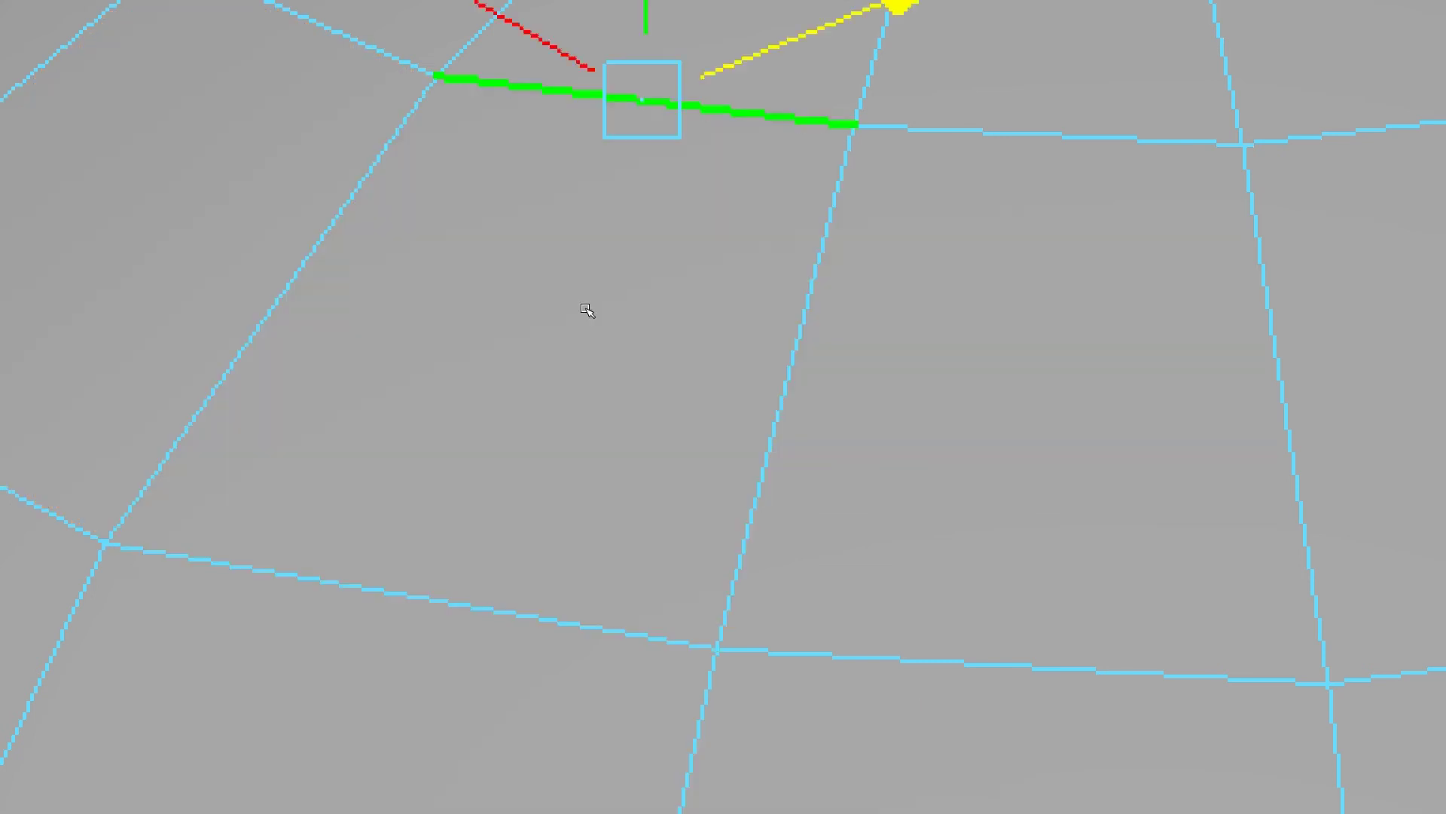
left_click(614, 350)
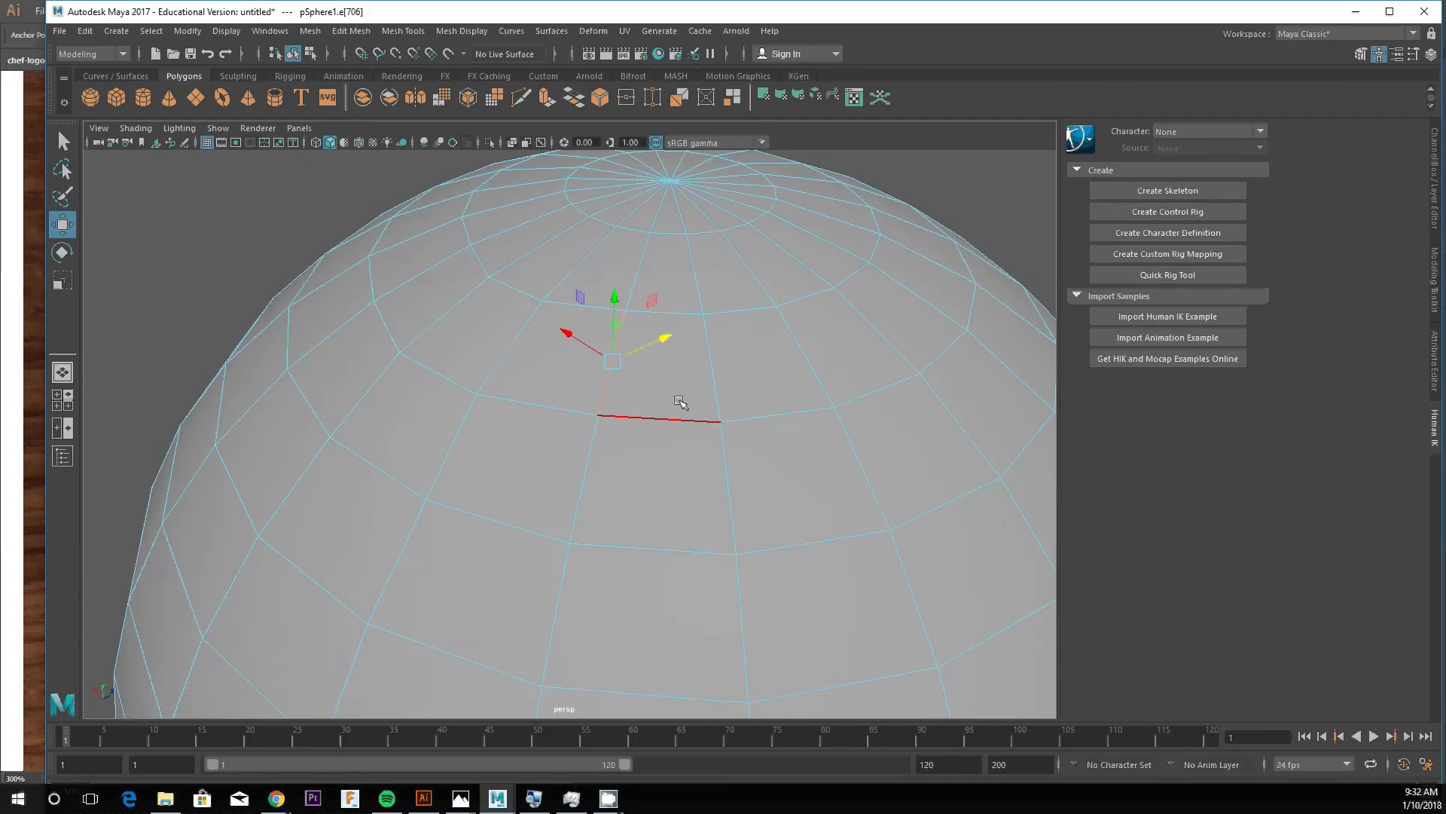
left_click_drag(680, 403, 604, 409, "alt")
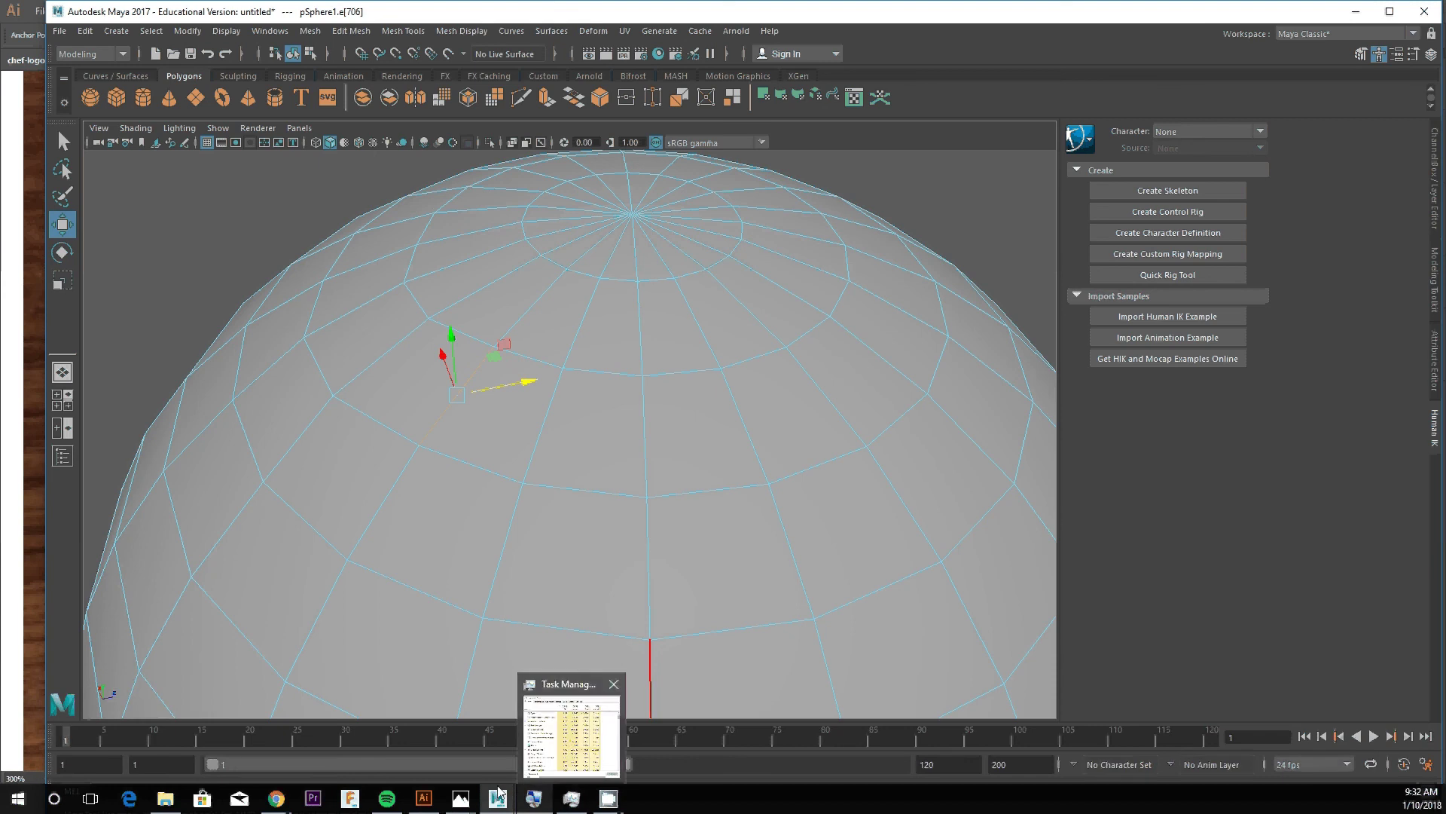
- View the home_row_keyboard.png reference image in Photos, and return to Maya
mouse_move(464, 804)
left_click(452, 718)
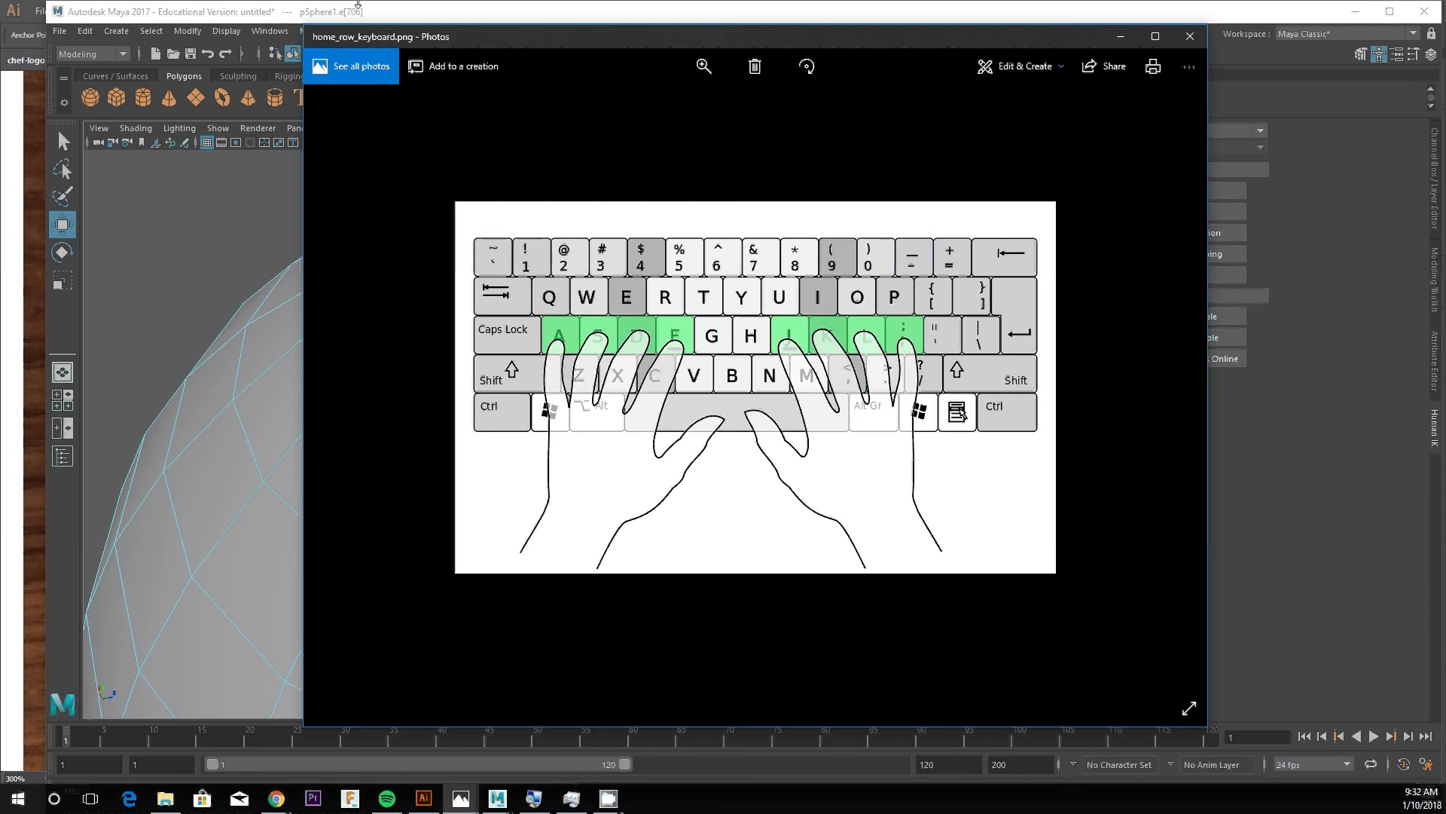
left_click(365, 9)
- Raise the selected edge above the sphere's surface with the Move tool
key("e")
key("r")
left_click_drag(494, 364, 514, 314)
key("w")
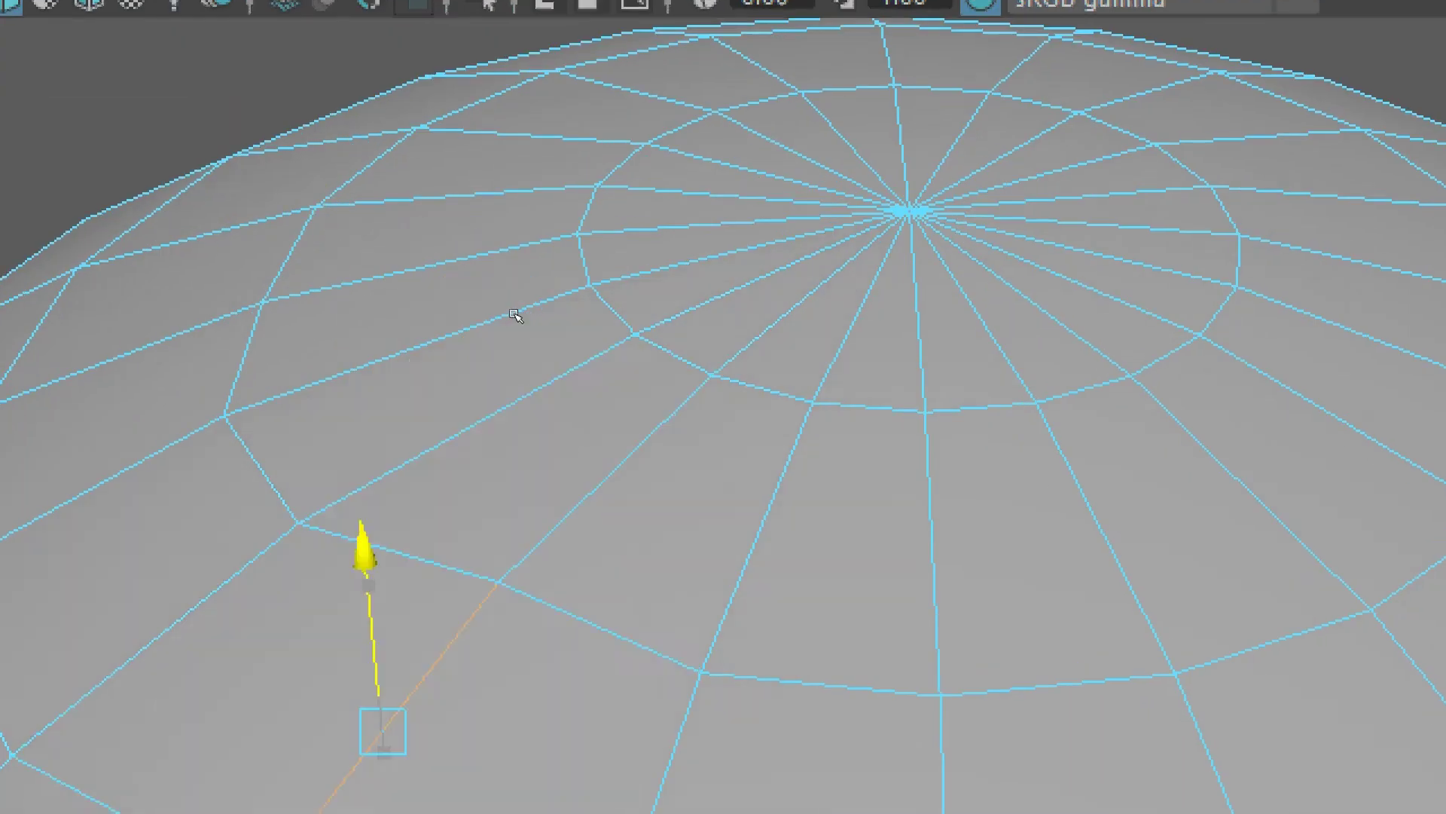
key("ctrl+y")
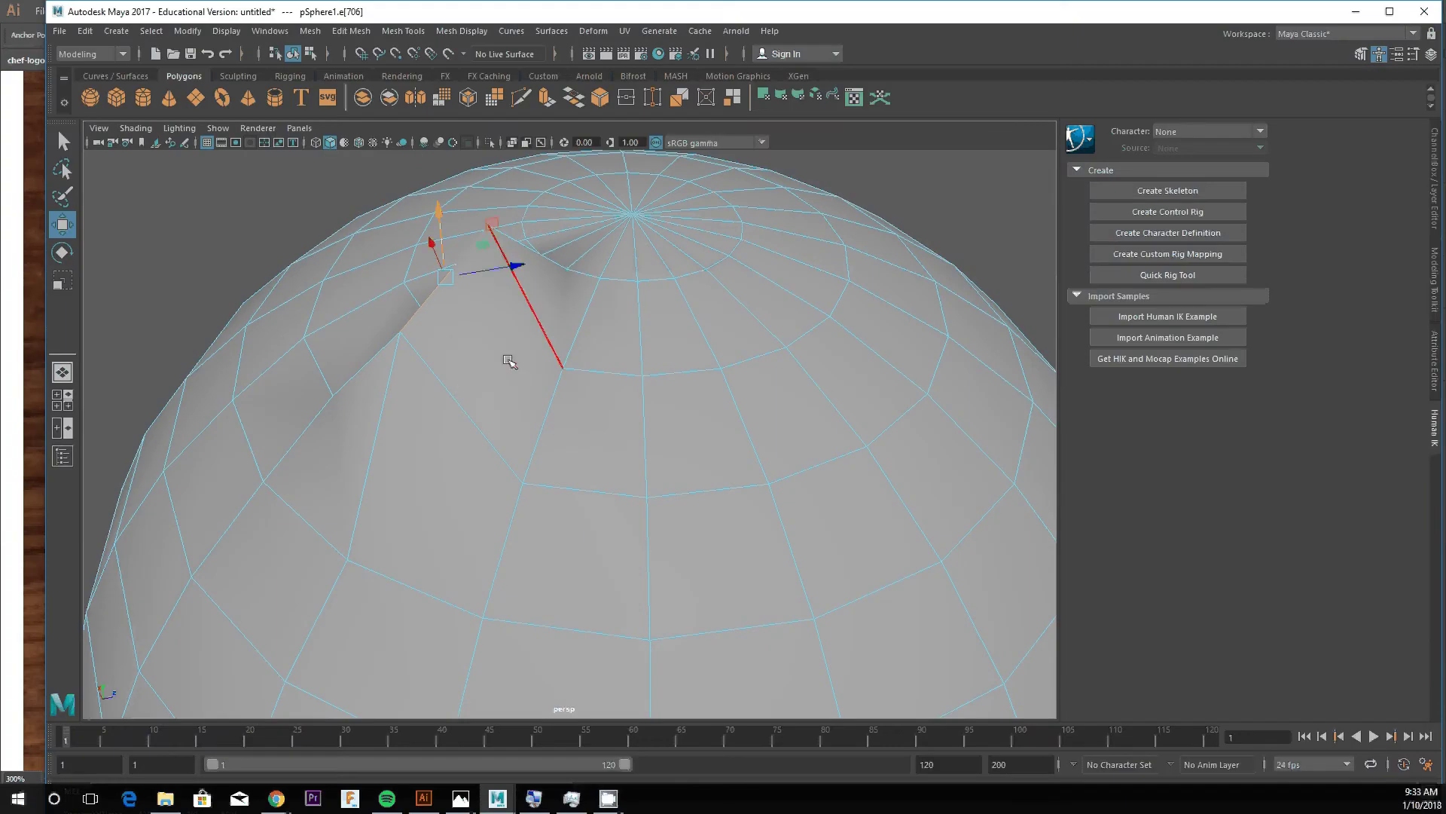
- Rotate the raised edge with the Rotate tool
left_click_drag(509, 362, 565, 360, "alt")
key("e")
left_click_drag(665, 323, 513, 343, "alt")
middle_click_drag(358, 258, 506, 432, "alt")
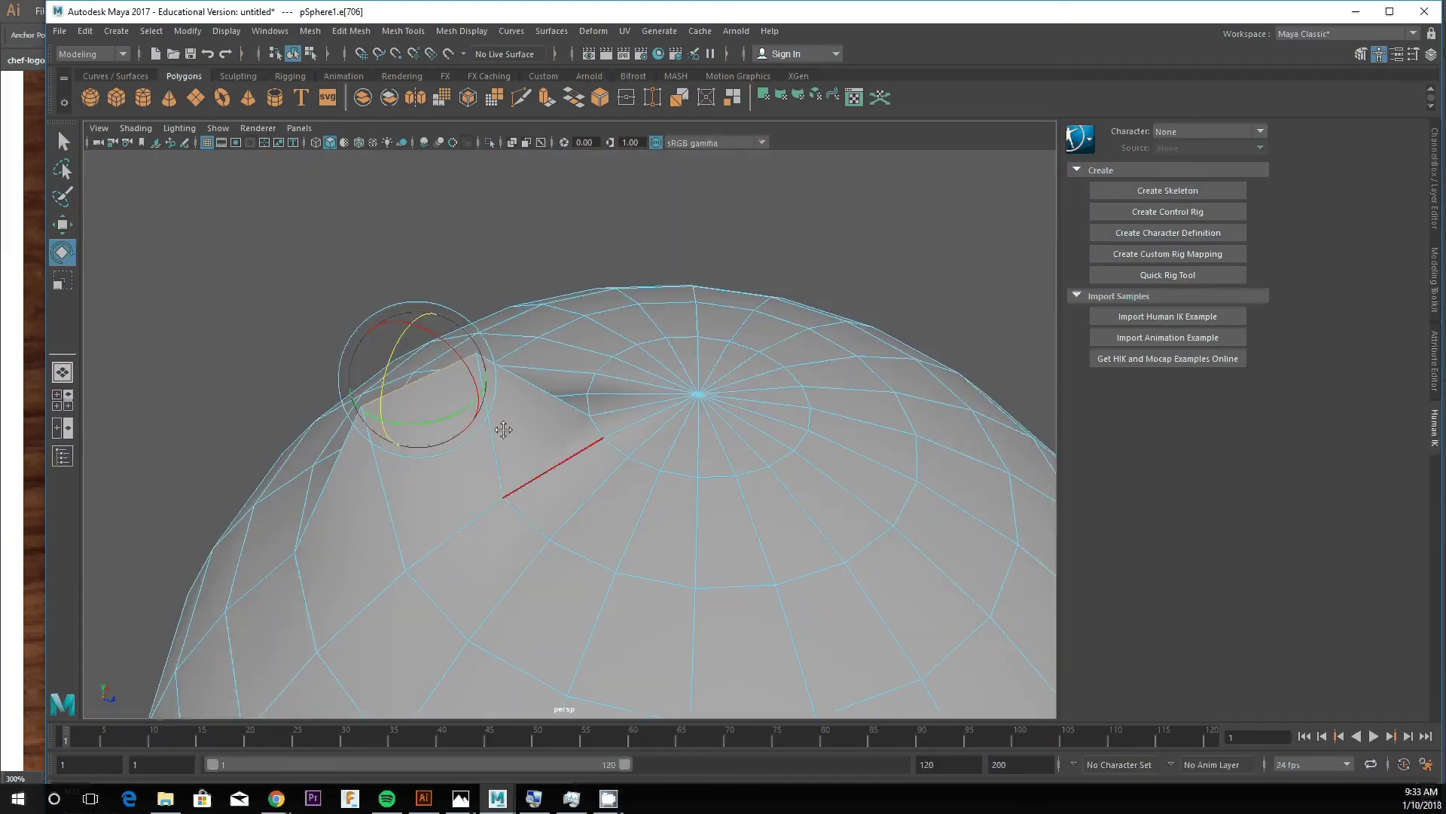
mouse_move(391, 342)
left_mouse_down()
mouse_move(362, 355)
mouse_move(469, 338)
mouse_move(404, 349)
left_mouse_up()
- Undo the edge's rotation and upward move, and clear the edge selection
left_click(449, 258)
scroll(525, 312, "down", 4)
left_click_drag(526, 311, 452, 292, "alt")
scroll(422, 430, "up", 5)
left_click_drag(439, 388, 543, 376, "alt")
key("ctrl+z")
key("ctrl+z")
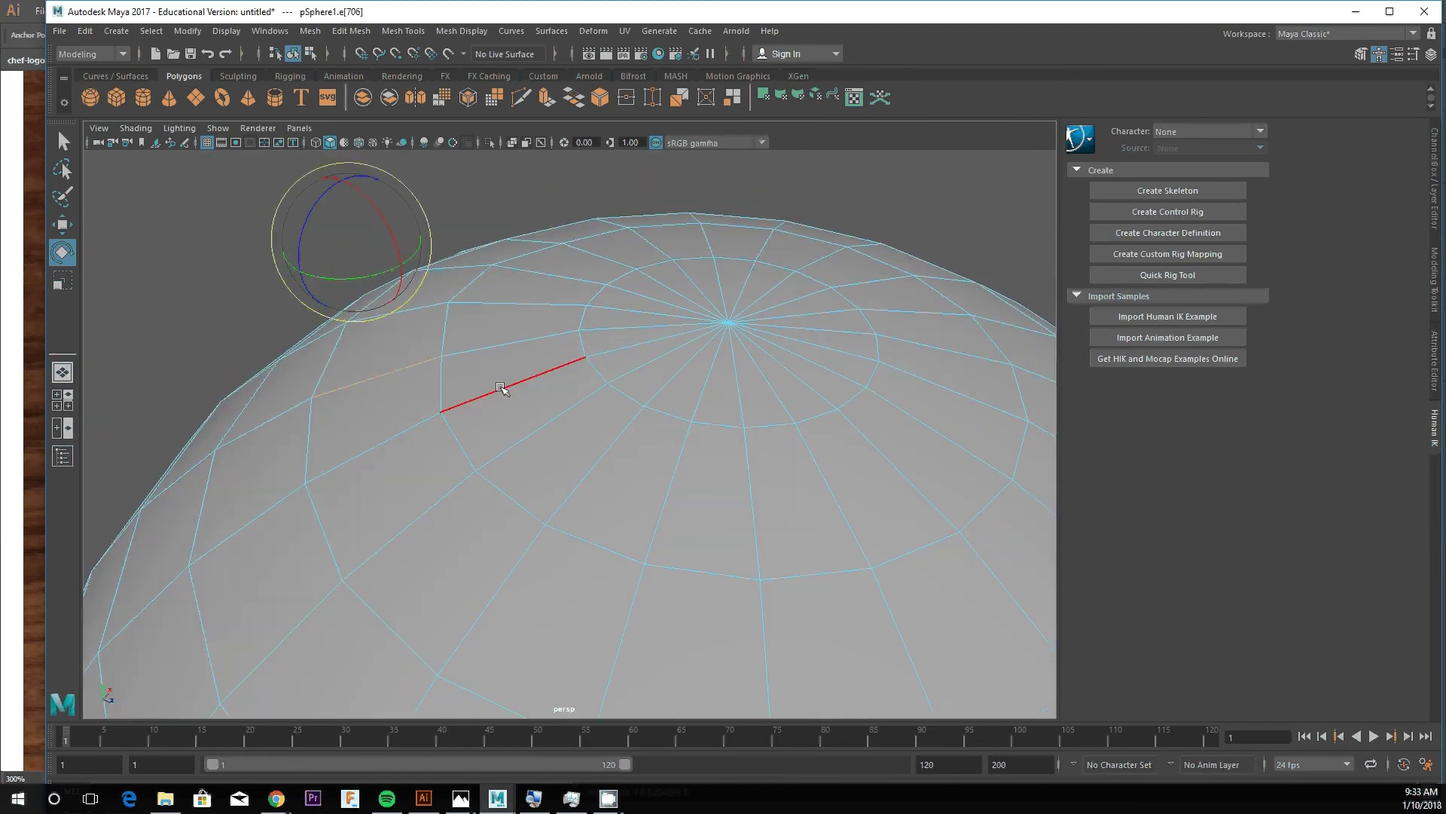
left_click(502, 203)
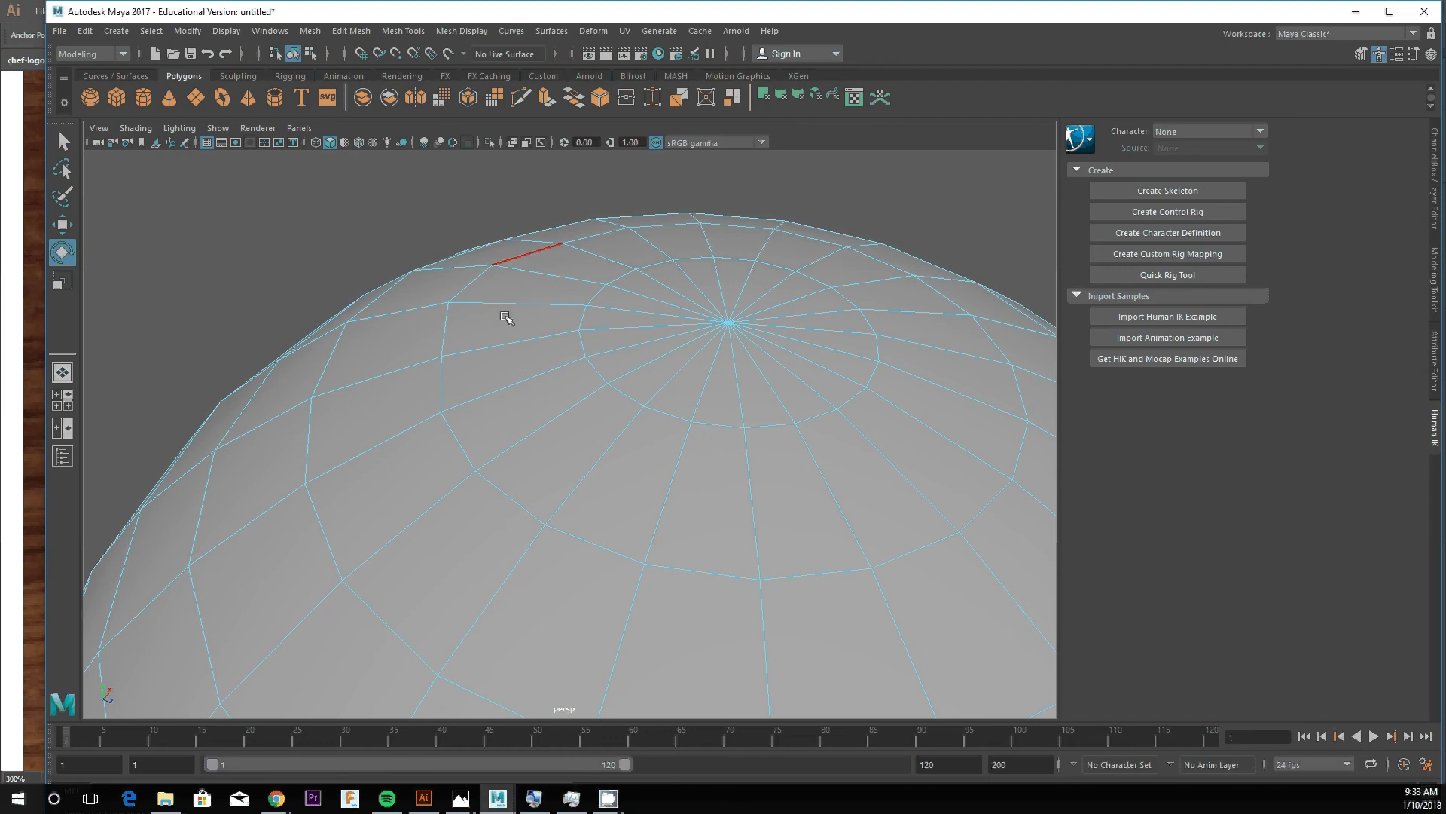
- Select the complete second horizontal edge loop around the sphere's upper pole
left_click_drag(733, 436, 556, 406, "alt")
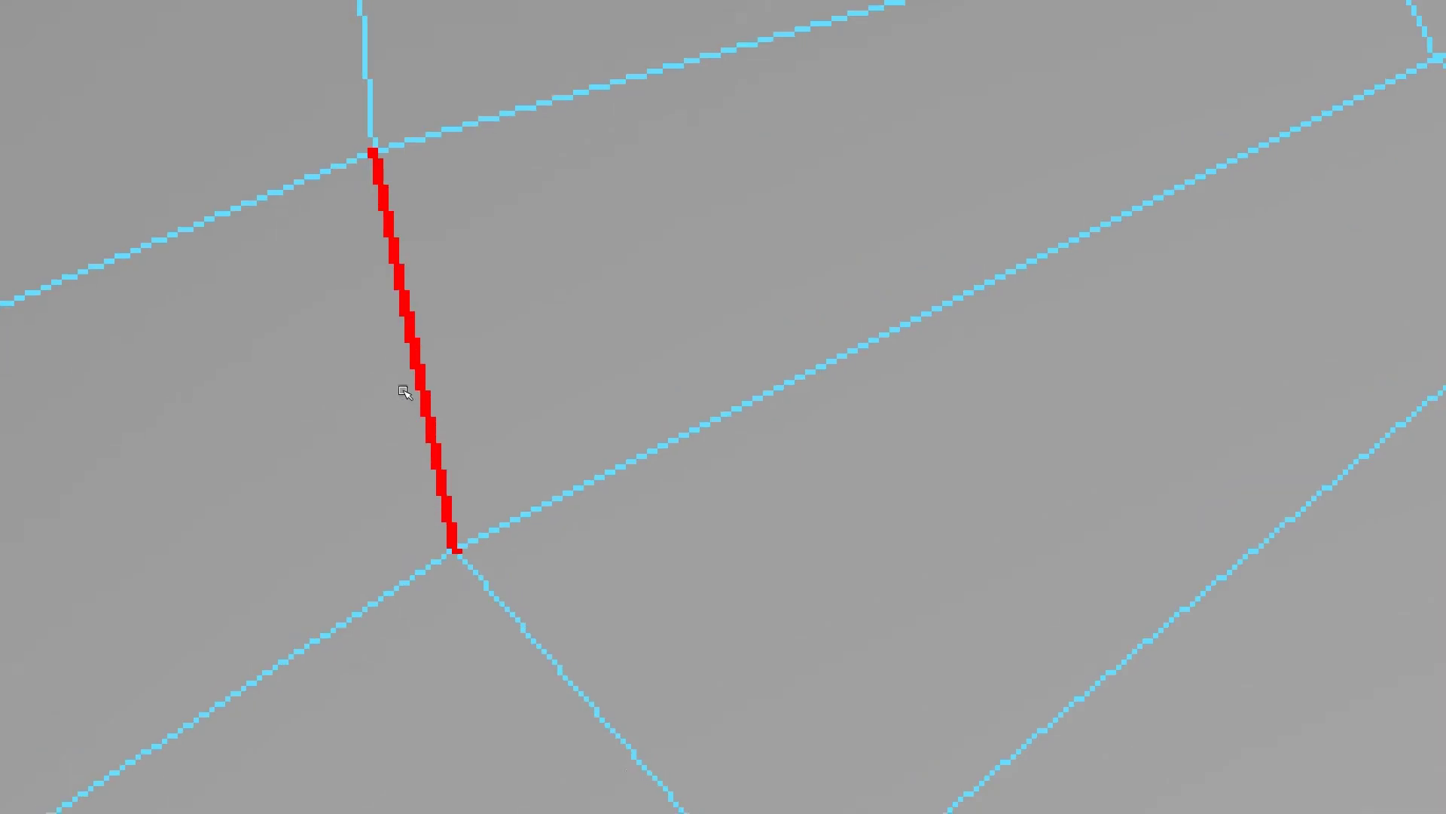
left_click(405, 391)
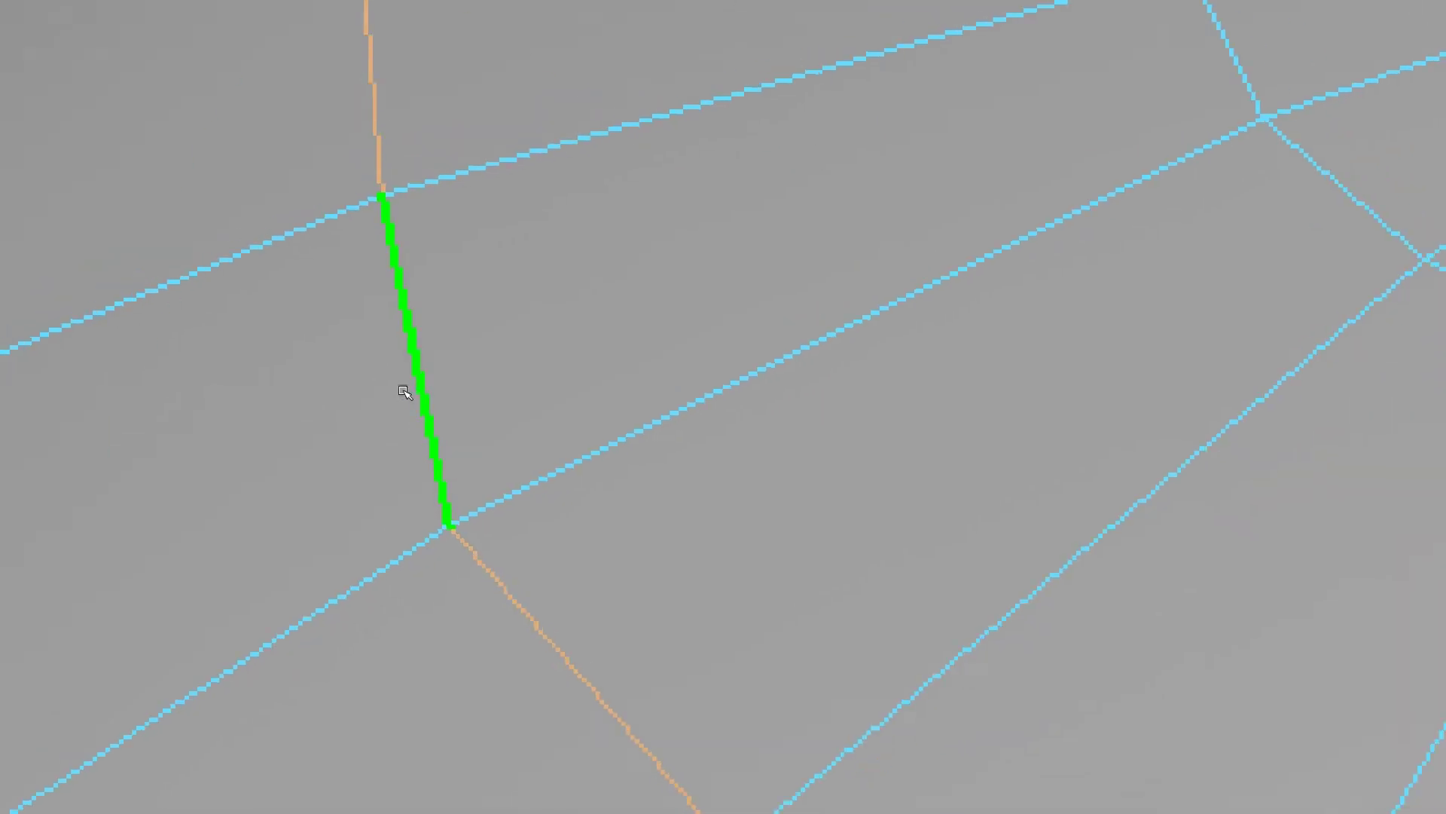
left_click(489, 586)
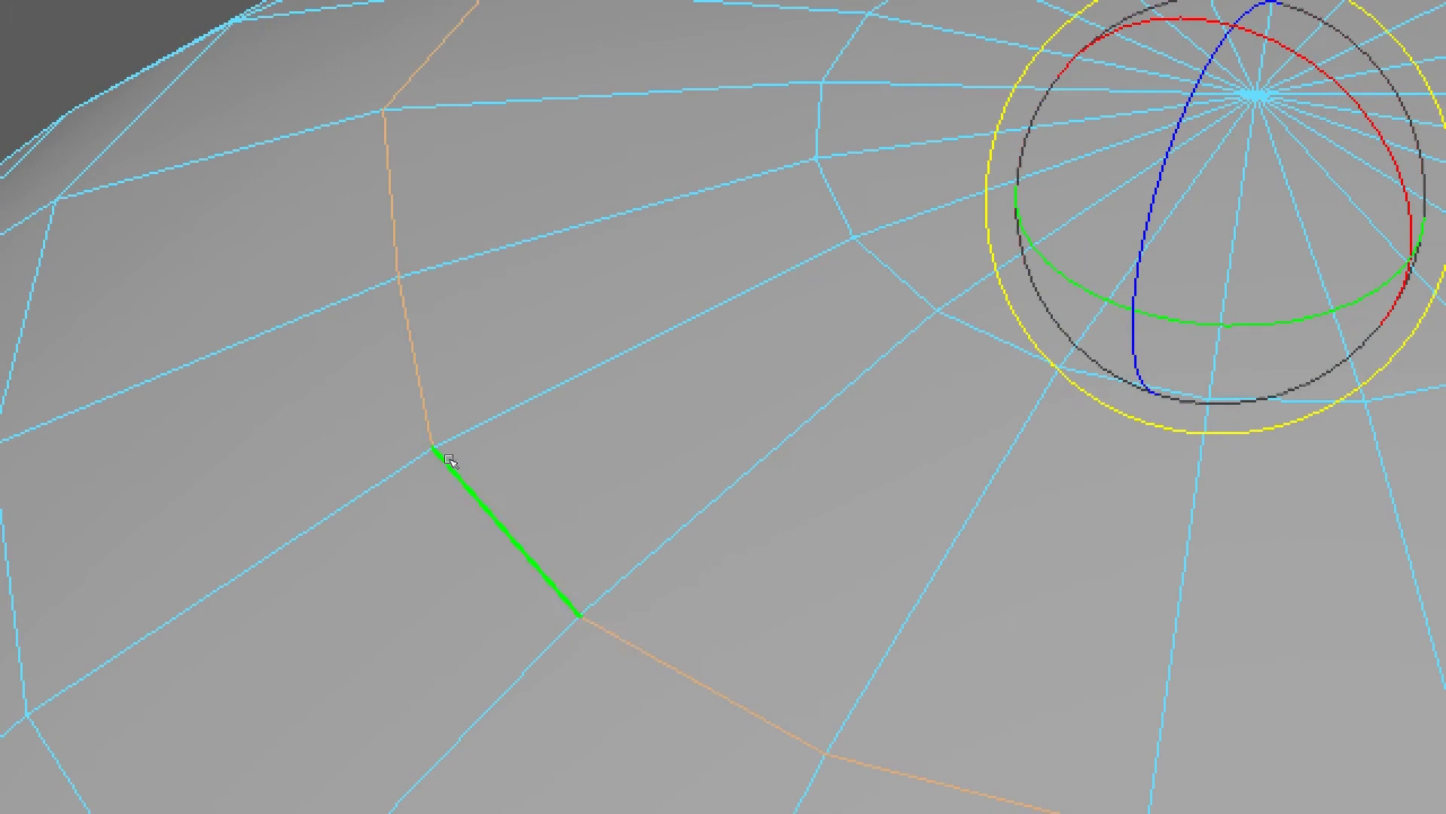
- Move the selected edge loop straight up to form a raised rim around the sunken pole
scroll(449, 460, "down", 10)
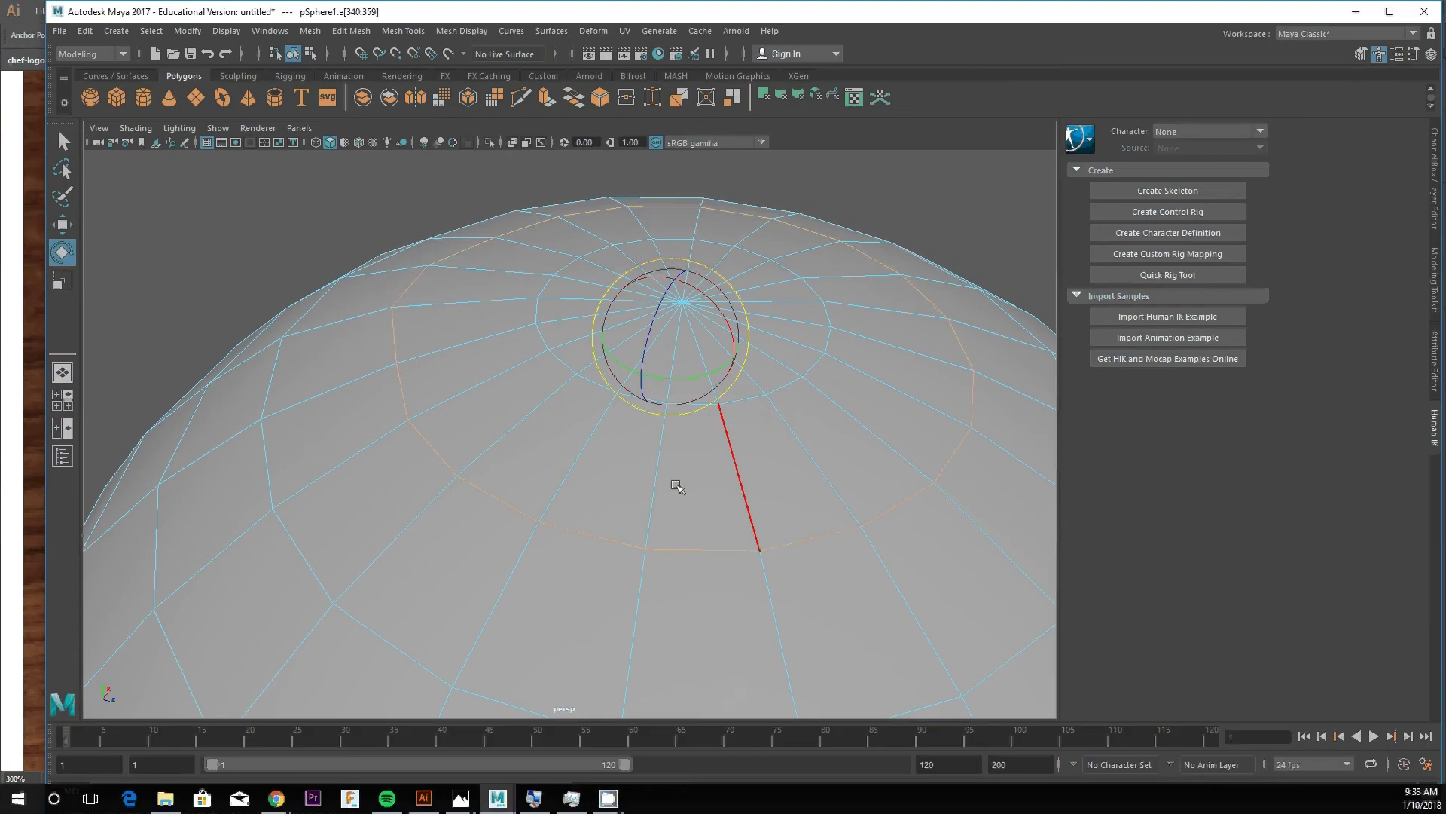
scroll(293, 594, "down", 5)
left_click_drag(293, 594, 345, 573, "alt")
left_click_drag(480, 409, 470, 425, "alt")
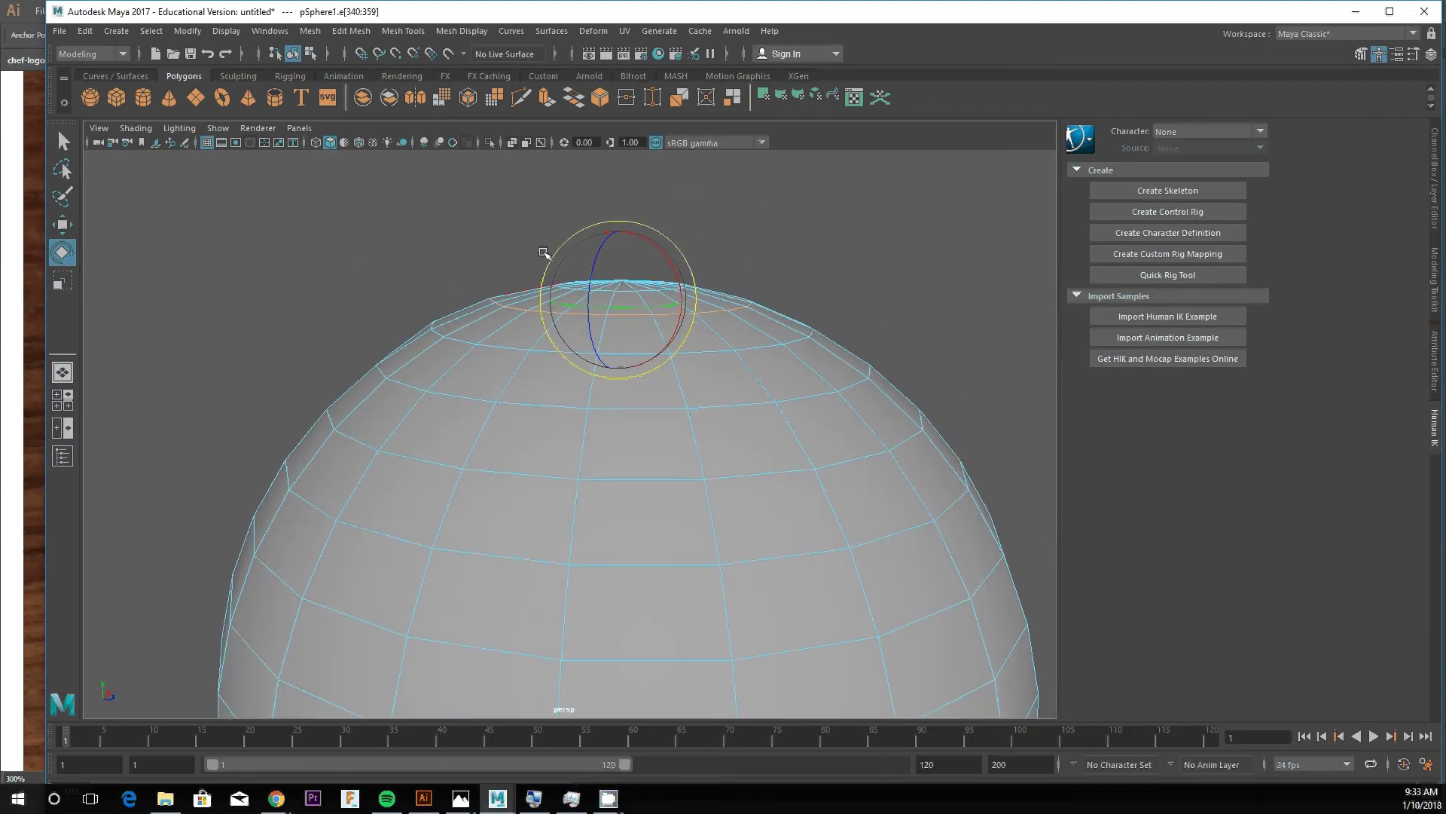
key("w")
middle_click_drag(595, 230, 712, 167)
- Select the fourth edge loop from the pole and move it straight up
left_click_drag(713, 167, 660, 332, "alt")
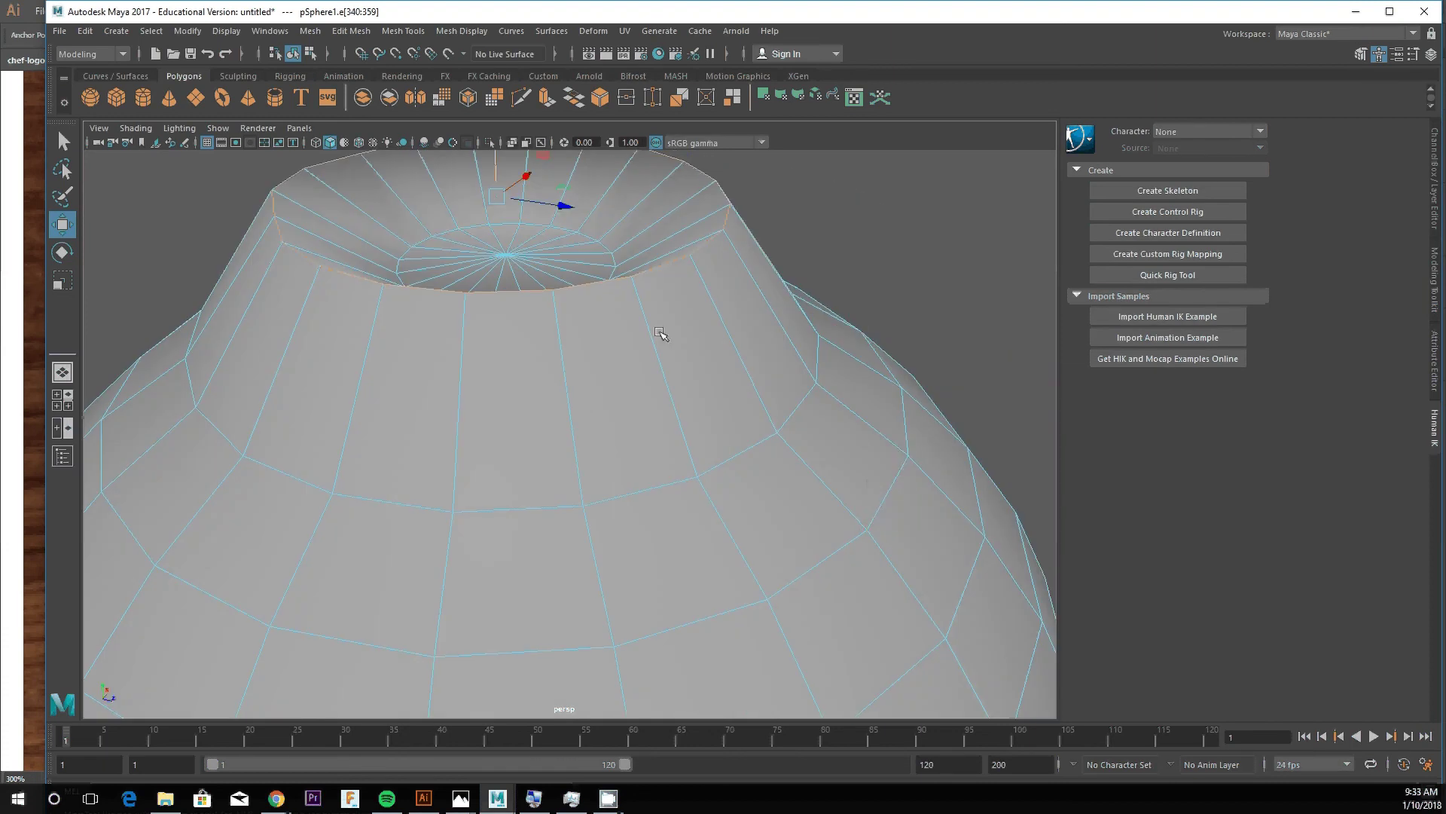
double_click(878, 491)
middle_click_drag(878, 491, 548, 153)
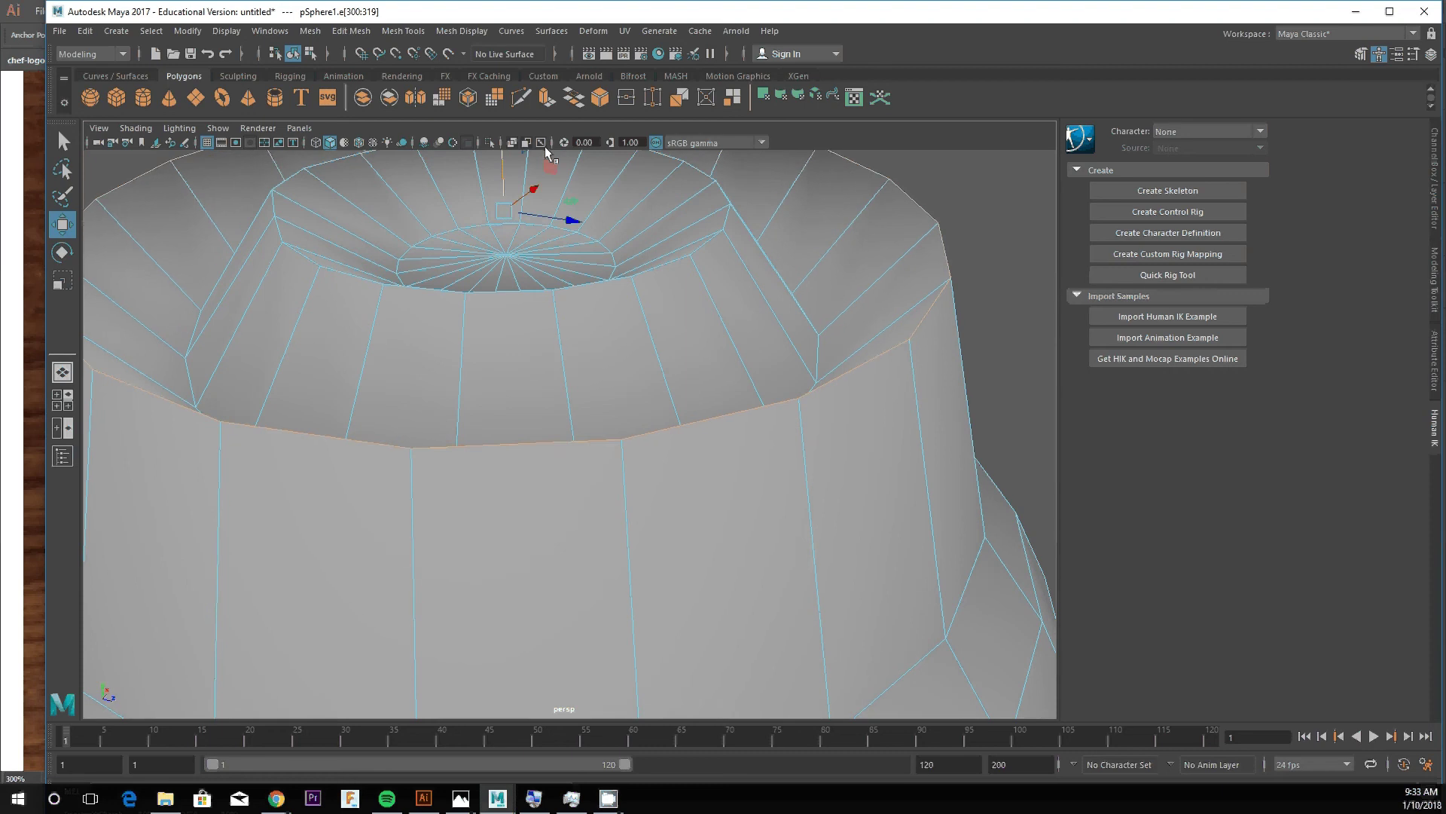
- Select the third edge loop, between the two raised ones, and move it up to the outer rim's level
left_click_drag(584, 302, 856, 387, "alt")
double_click(848, 412)
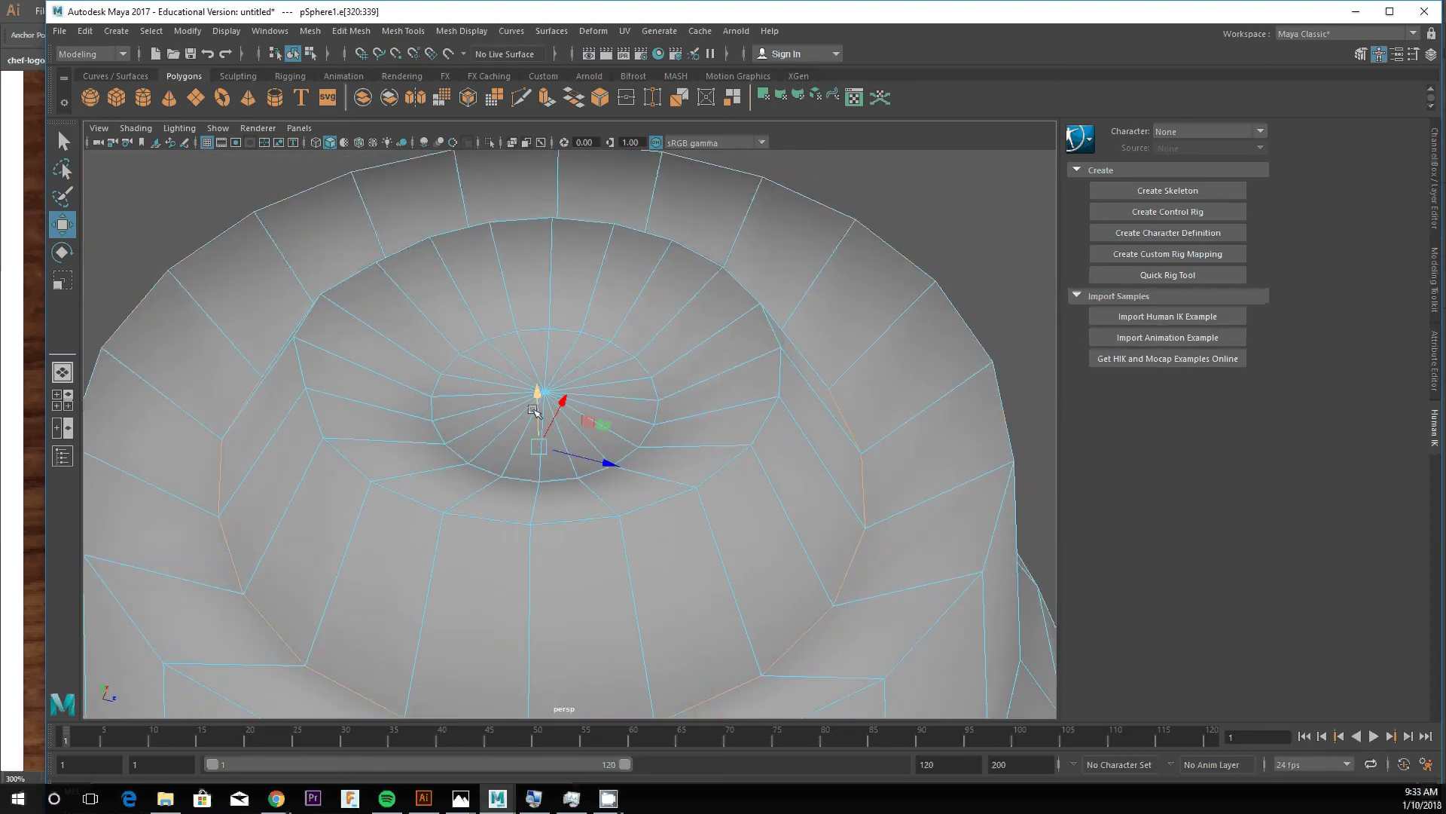
left_click_drag(533, 410, 278, 271)
- Select four adjacent edges along the third edge loop from the pole
left_click(347, 318)
scroll(520, 397, "up", 6)
left_click_drag(361, 249, 452, 313, "alt")
middle_click_drag(475, 512, 545, 427, "alt")
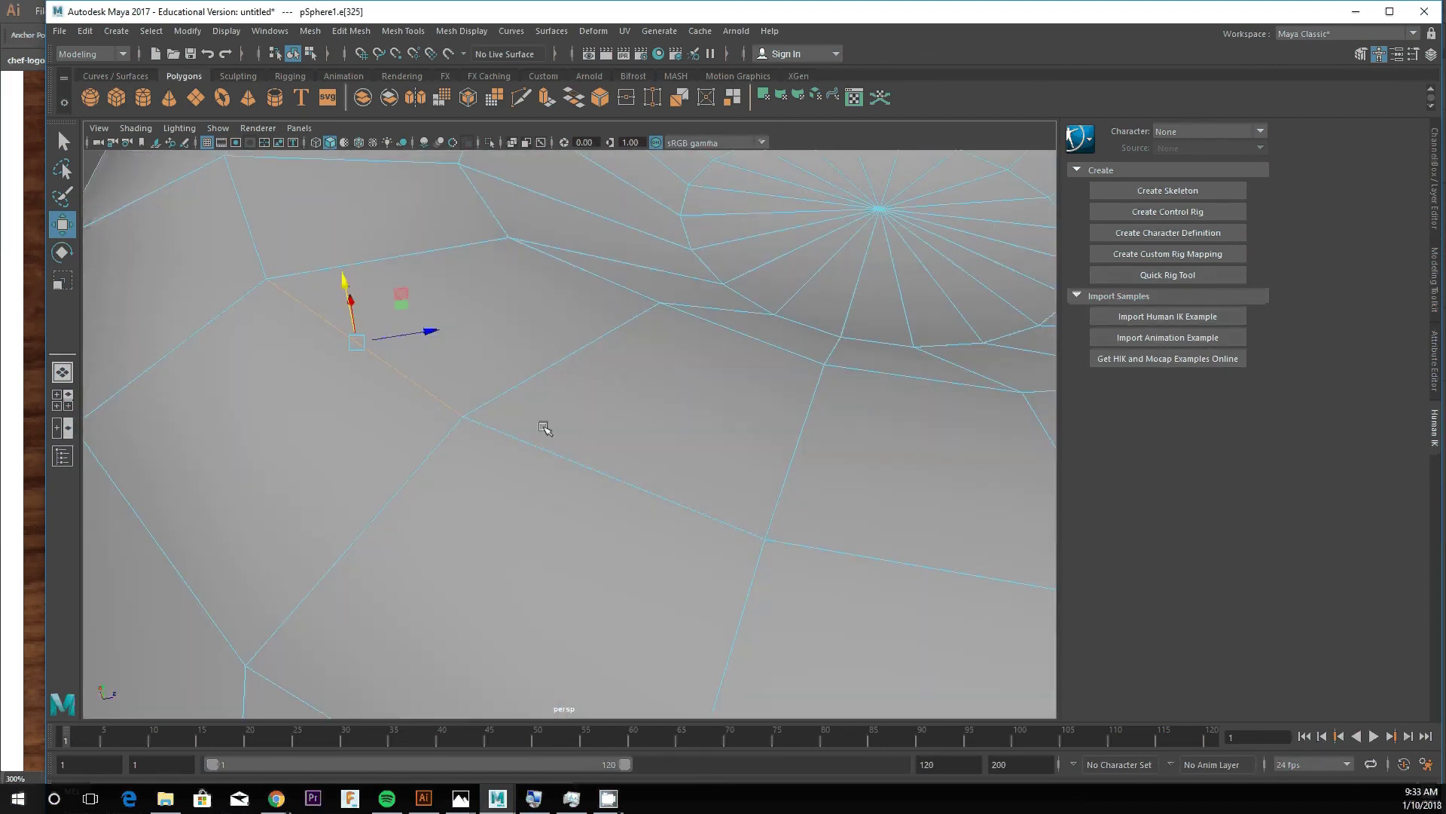
left_click(544, 450, "shift")
left_click(794, 541, "shift")
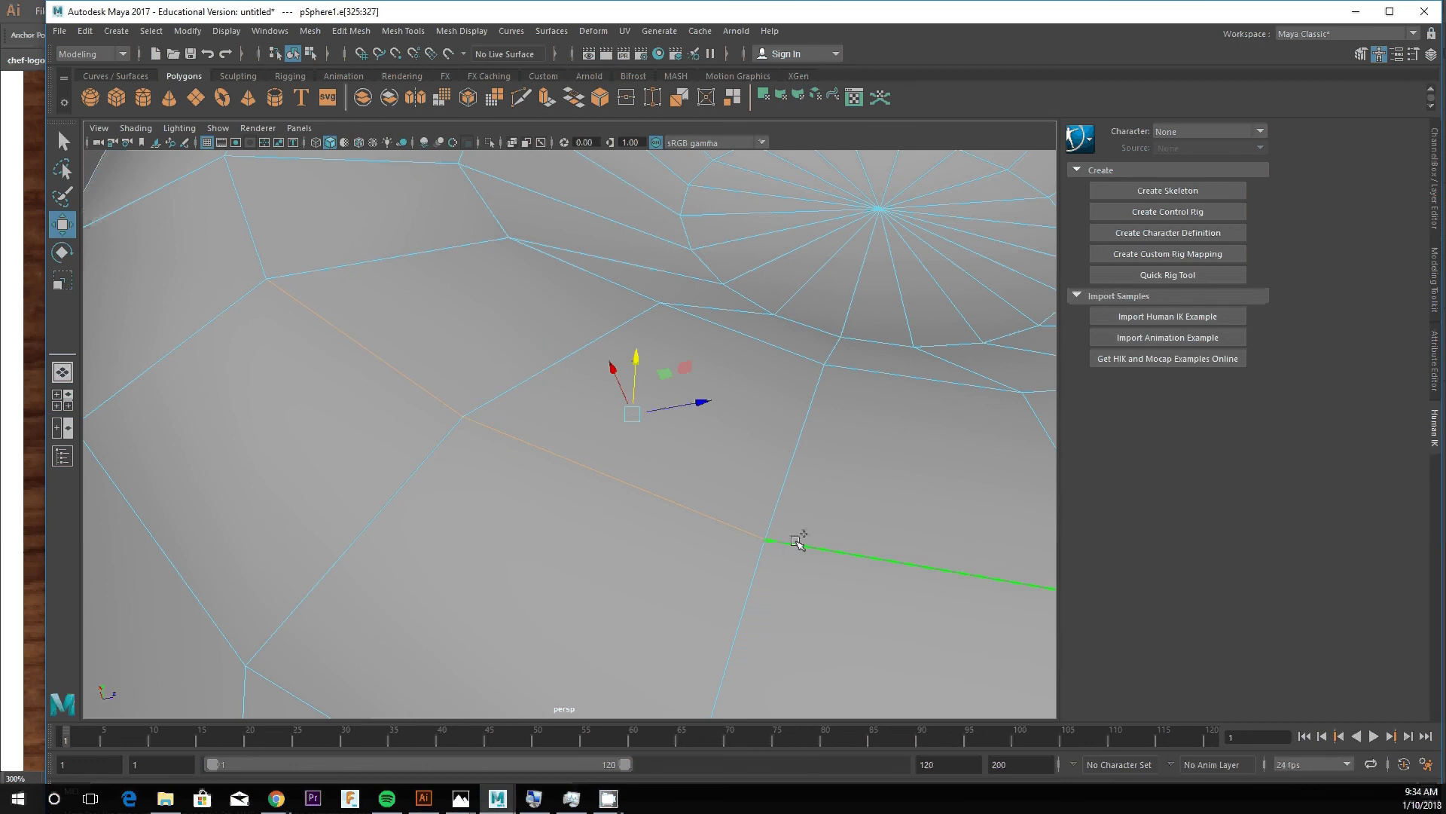
middle_click_drag(893, 479, 601, 449, "alt")
left_click(452, 580, "shift")
- Try to raise the four selected rim edges vertically
scroll(553, 552, "down", 5)
left_click_drag(562, 494, 517, 501, "alt")
middle_click_drag(424, 401, 510, 542, "alt")
left_click_drag(383, 329, 391, 181)
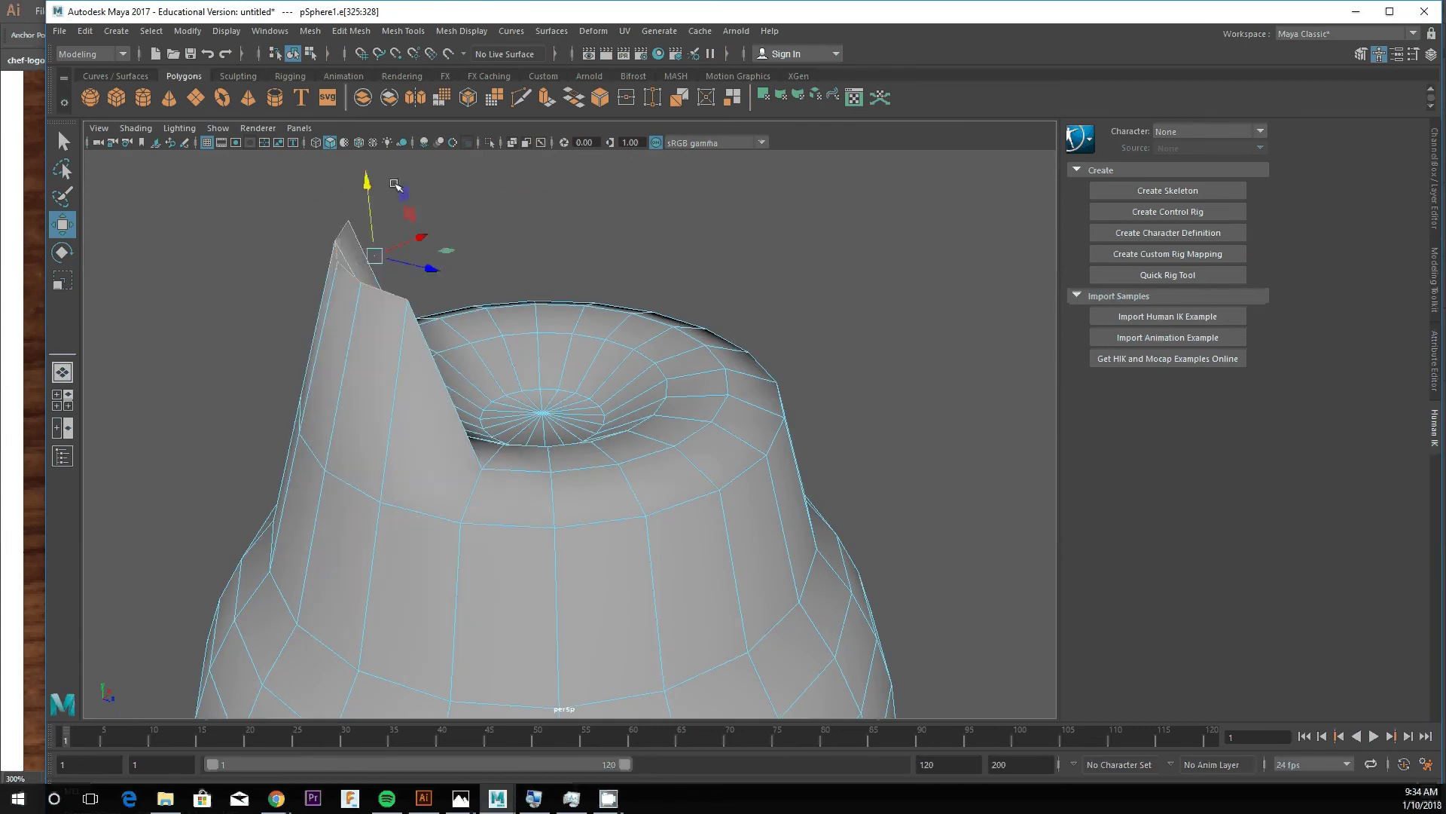
key("ctrl+z")
- Clear the partial selection and select the complete third edge loop around the top opening
left_click(374, 226)
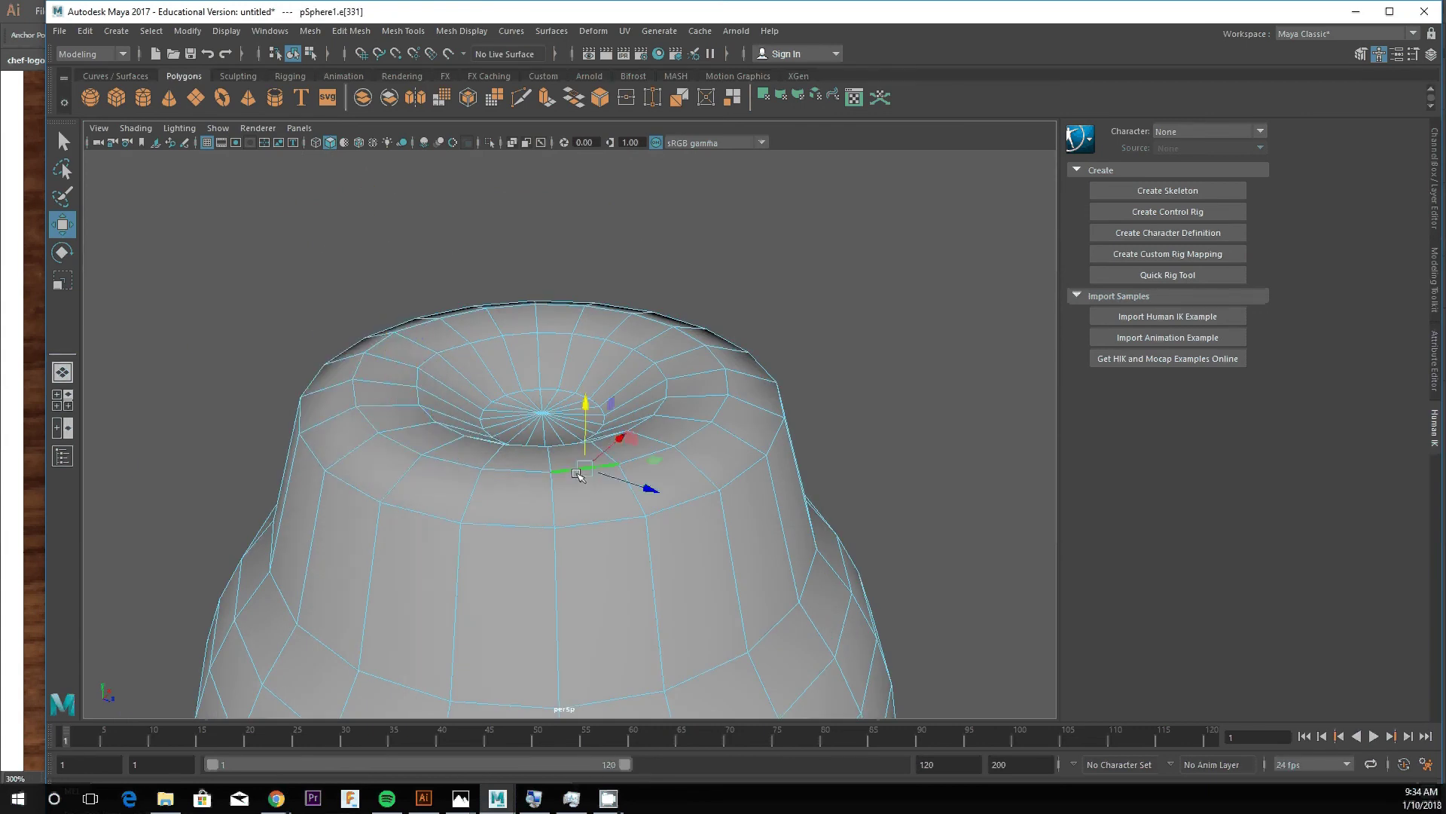
double_click(580, 471)
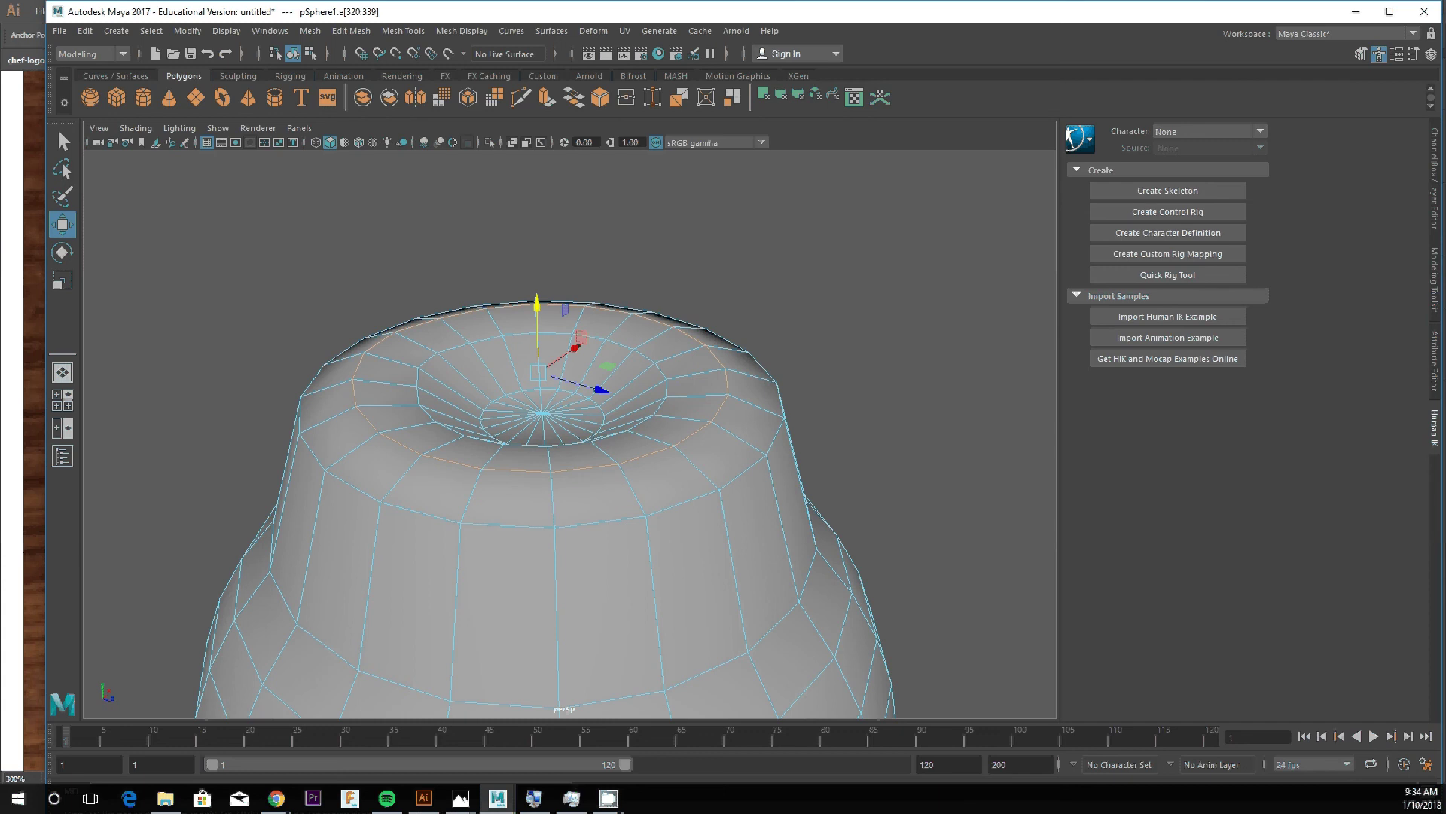
left_click_drag(422, 370, 404, 346, "alt")
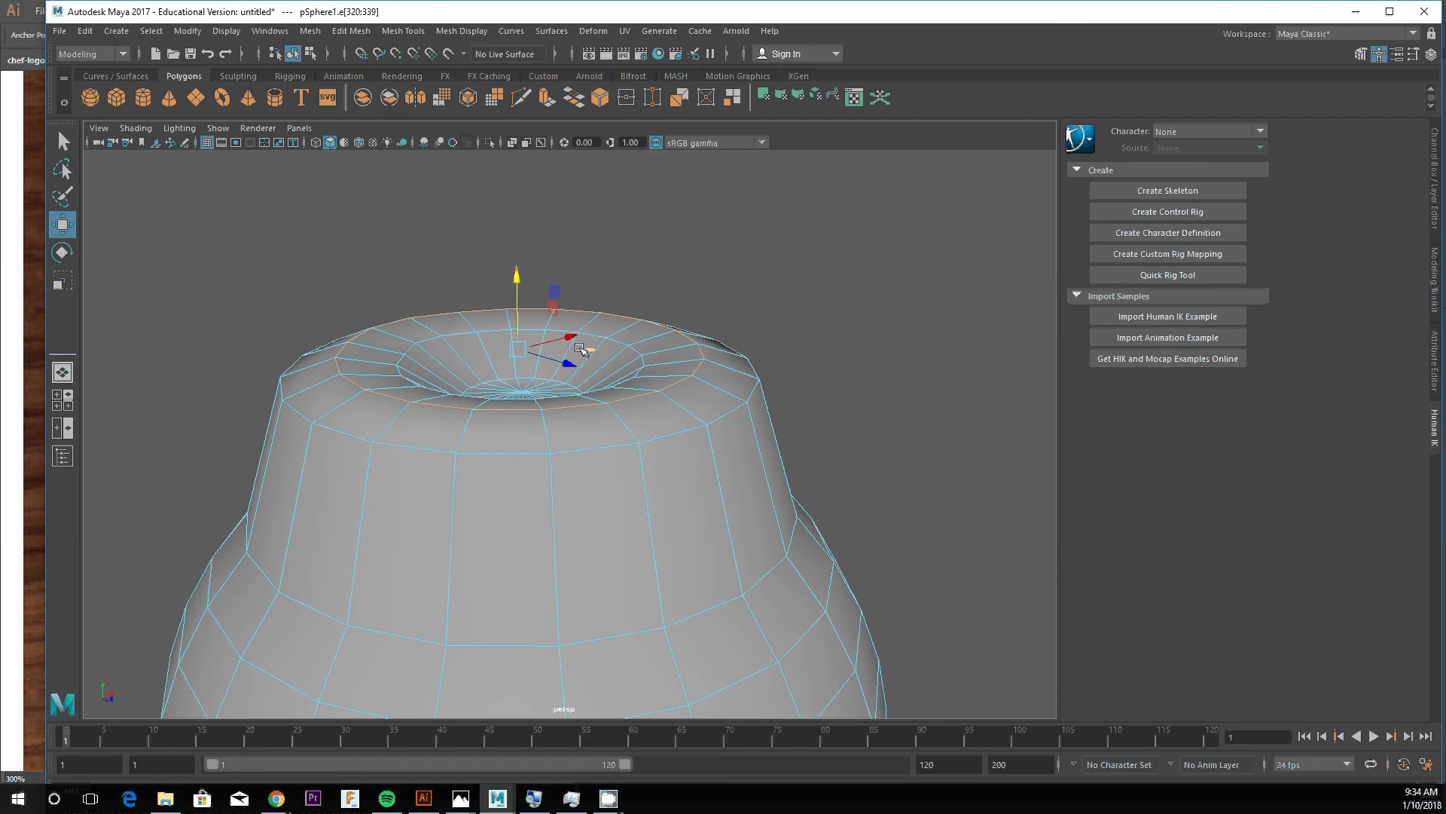
- Switch the sphere to vertex selection and select the pole vertex at the centre of the recess
scroll(573, 361, "up", 4)
middle_click_drag(565, 349, 556, 378, "alt")
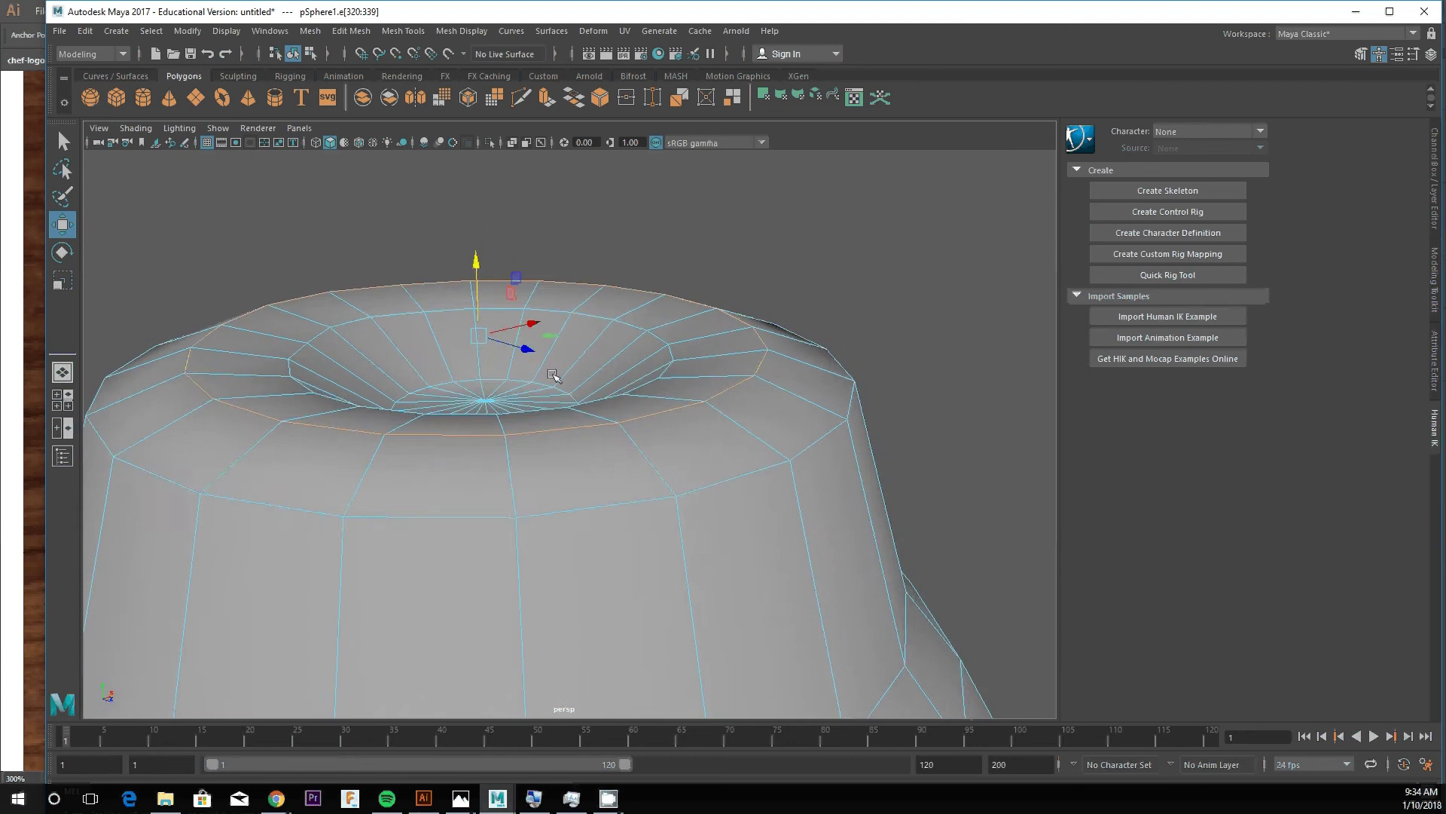
mouse_move(555, 377)
left_mouse_down("alt")
mouse_move(574, 396)
mouse_move(549, 378)
left_mouse_up("alt")
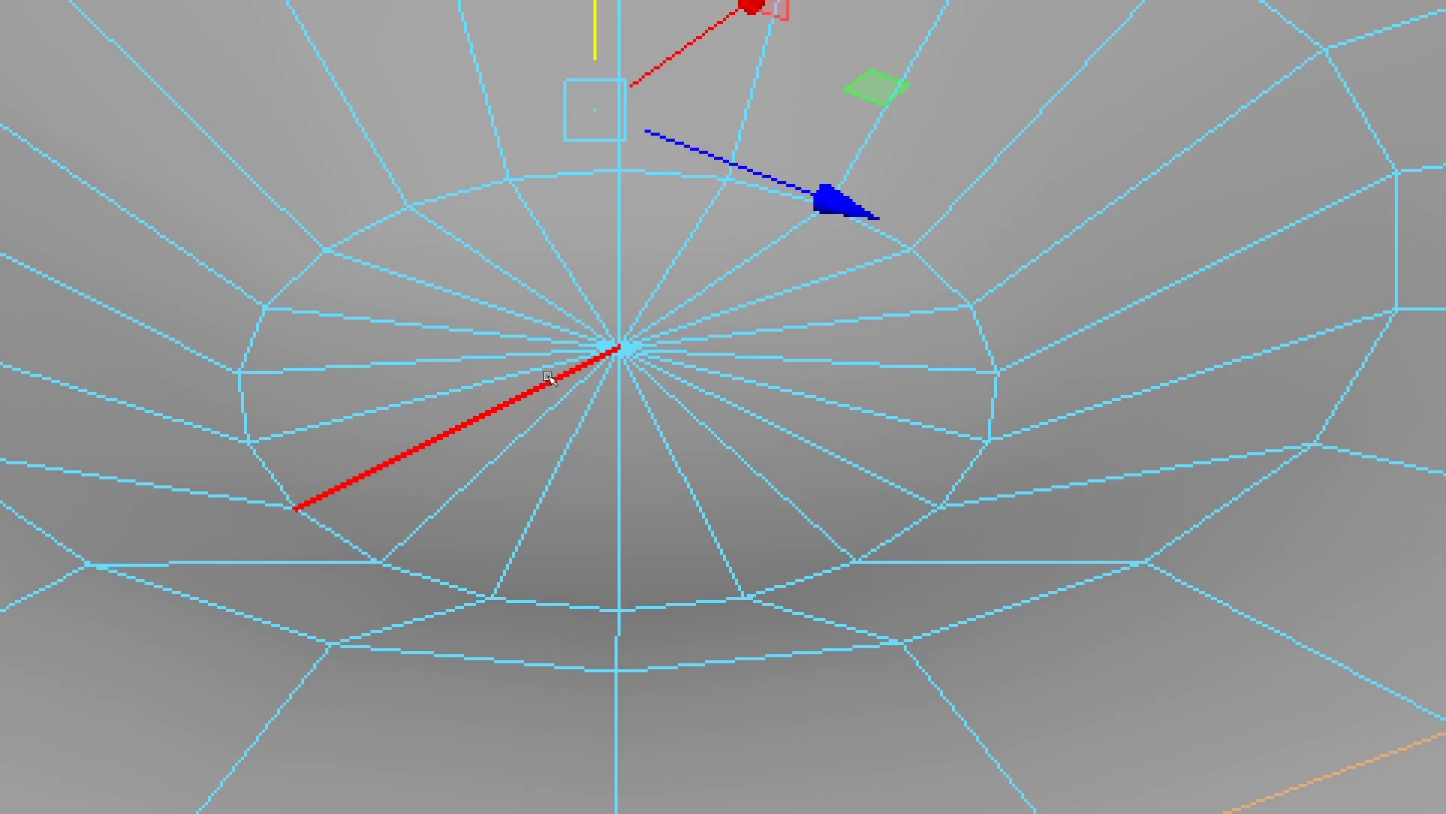
right_click(549, 377)
right_click_drag(548, 377, 238, 330)
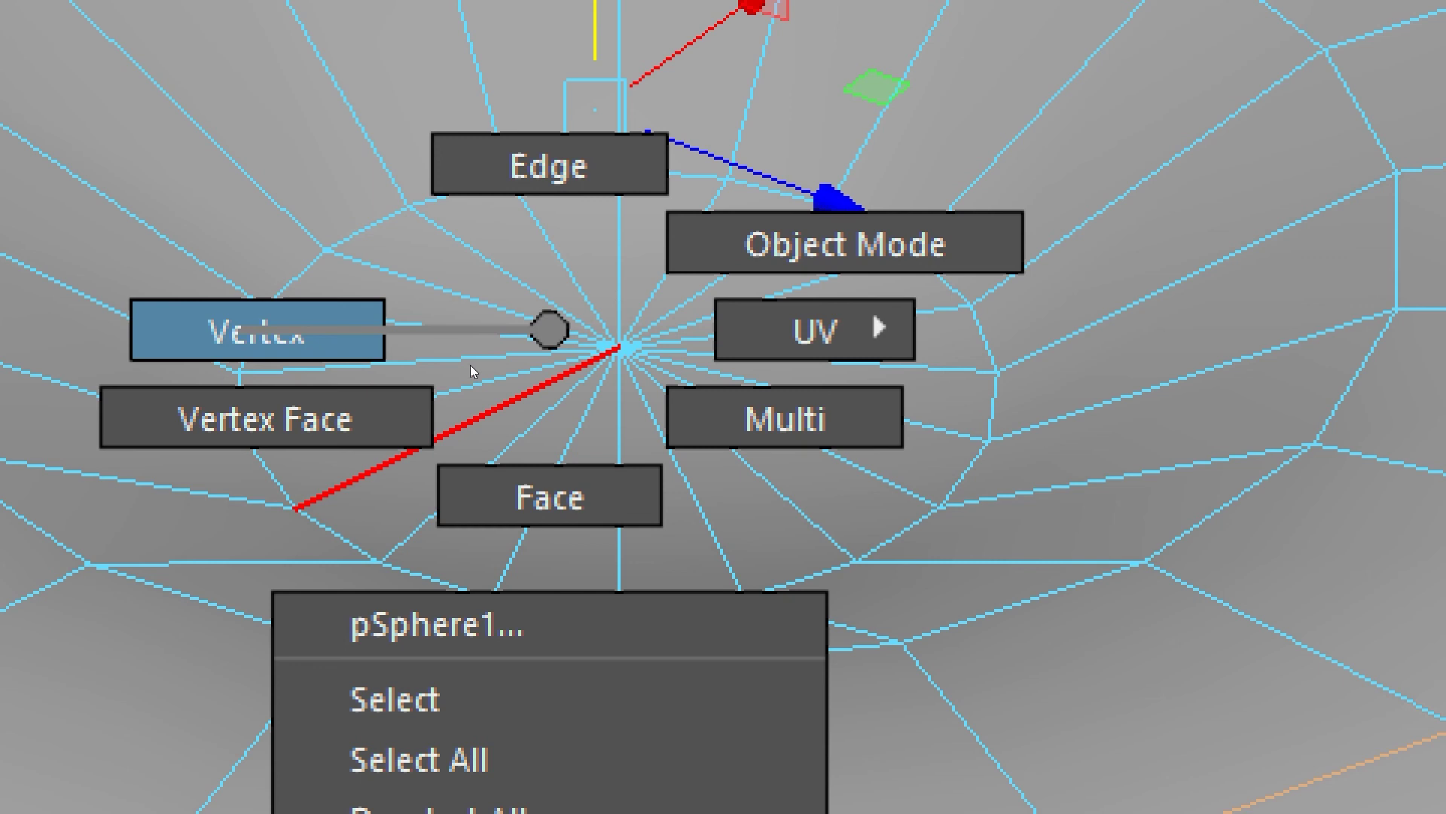
right_click_drag(473, 371, 477, 371)
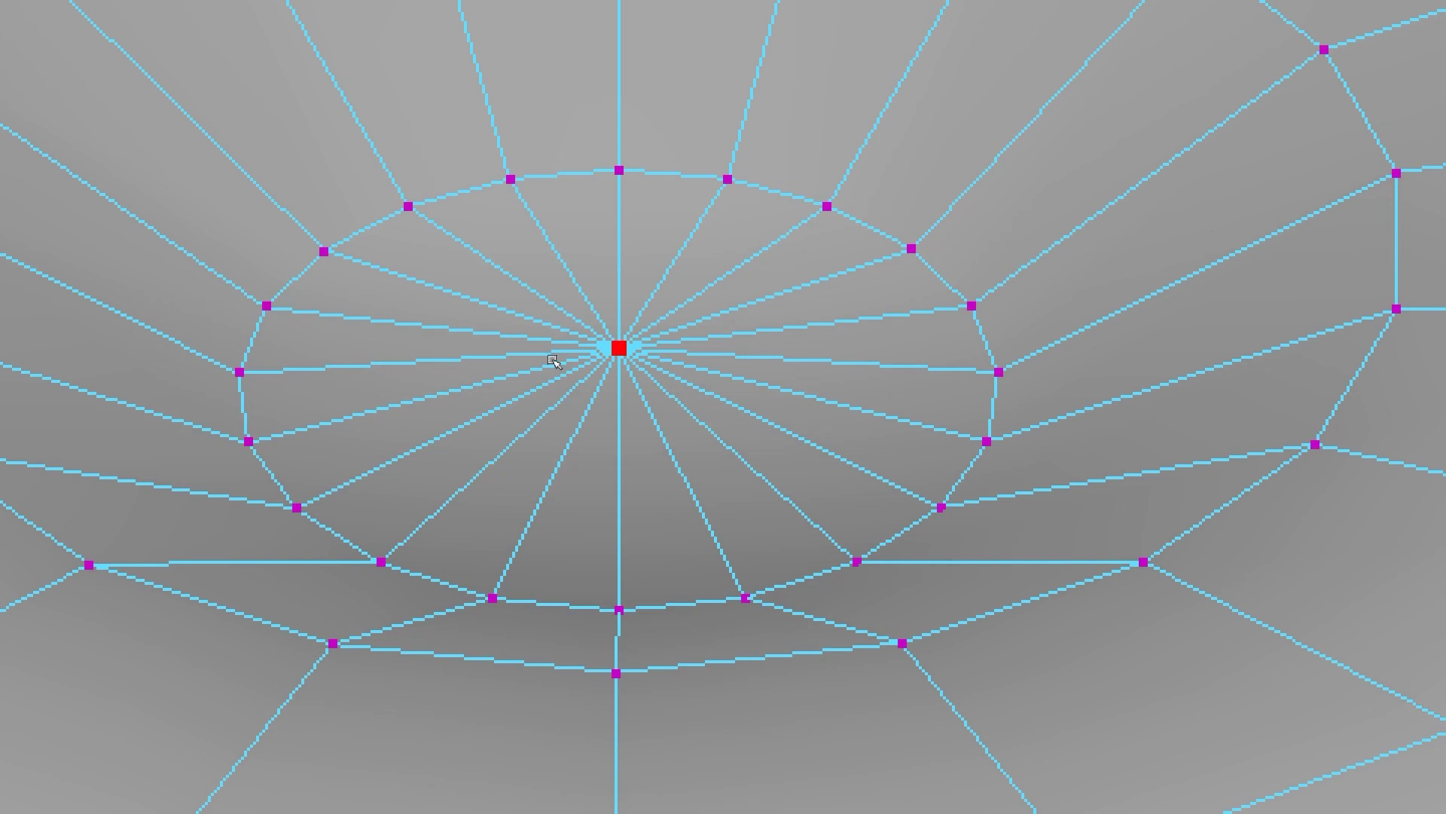
left_click(558, 360)
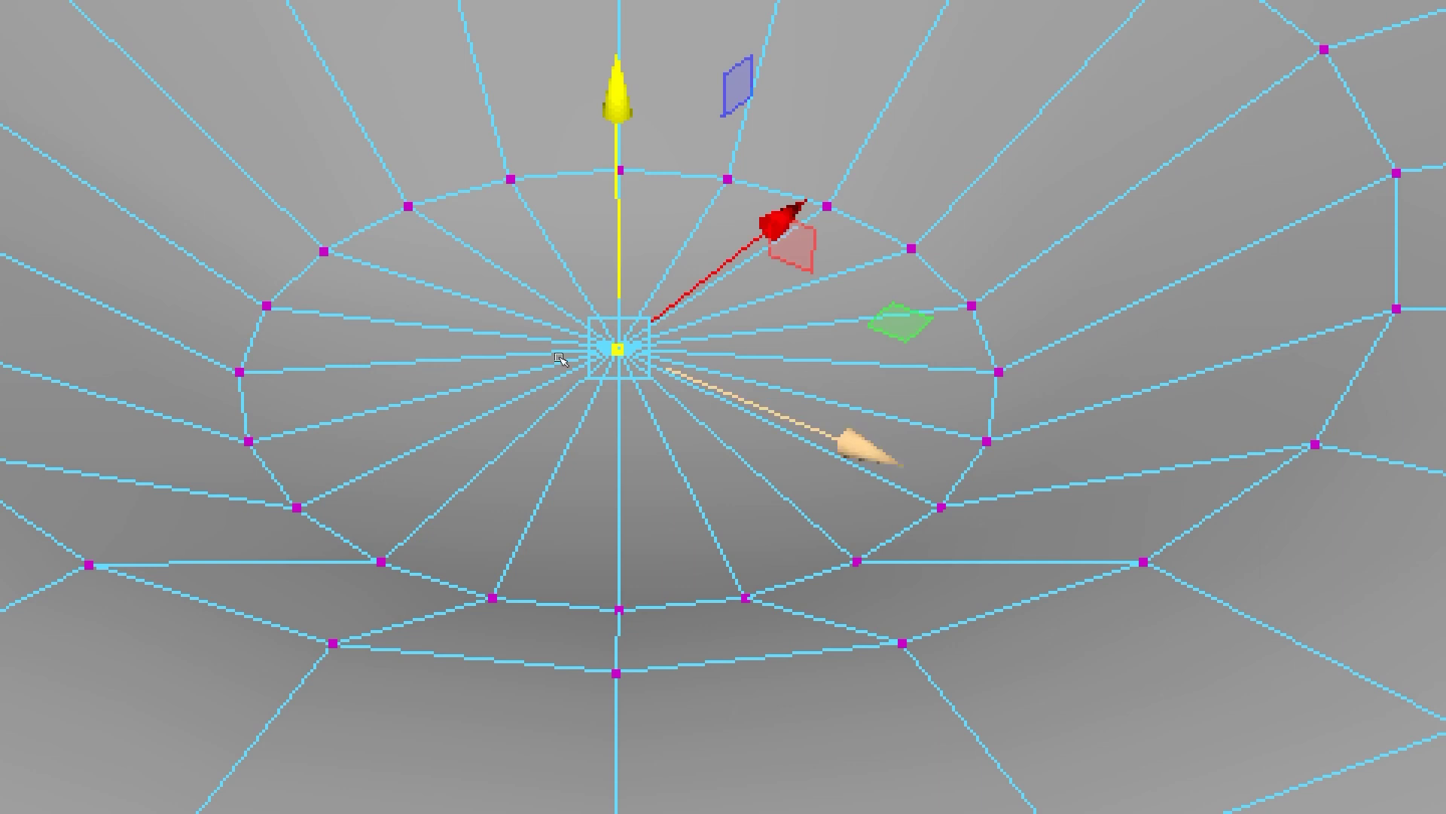
- Select a single vertex on the ring surrounding the recess
left_click(570, 446)
left_click(570, 457)
left_click_drag(654, 411, 618, 378, "alt")
left_click(588, 399)
scroll(648, 377, "down", 5)
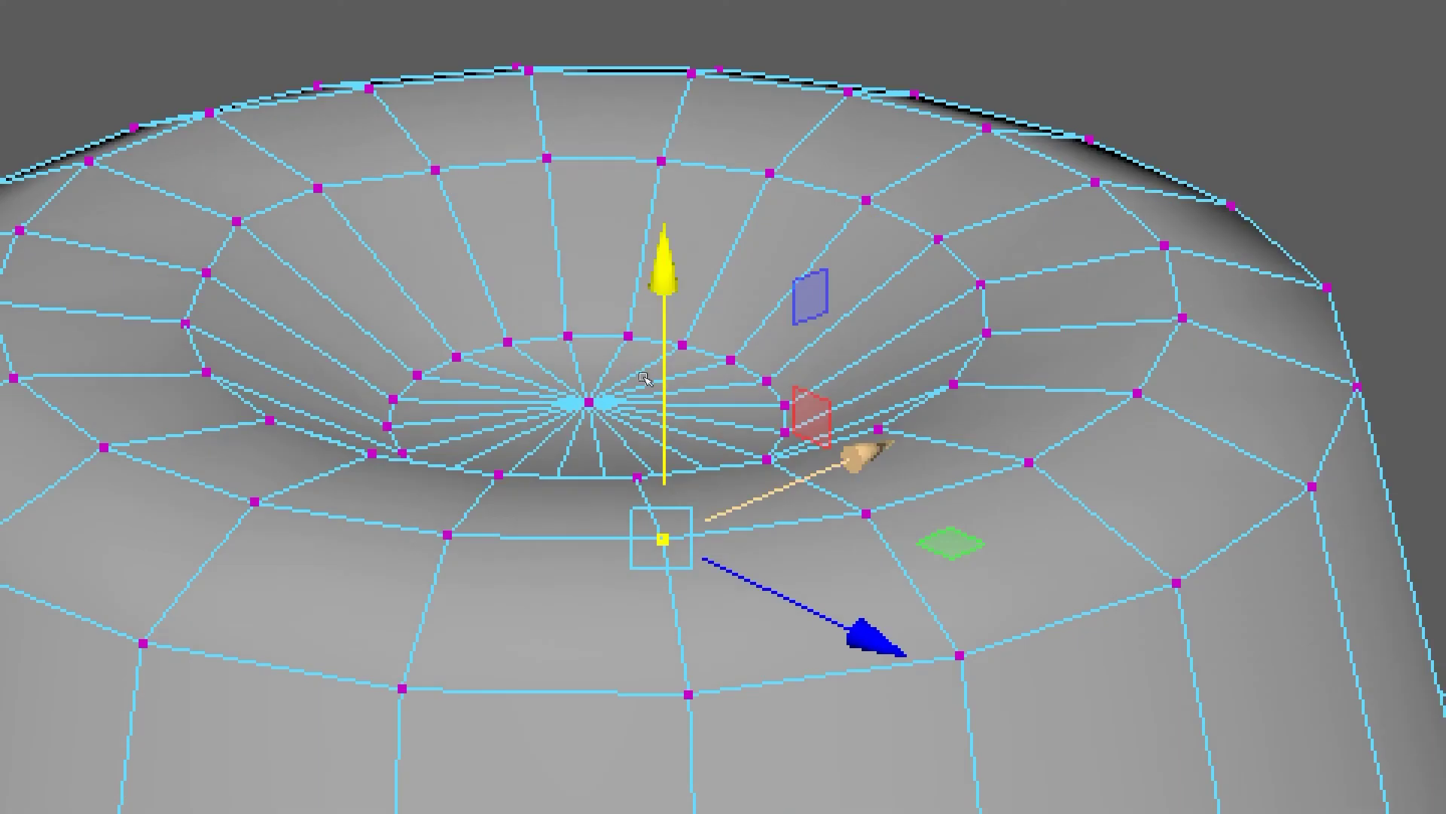
left_click_drag(373, 359, 410, 339, "alt")
middle_click_drag(452, 343, 510, 321, "alt")
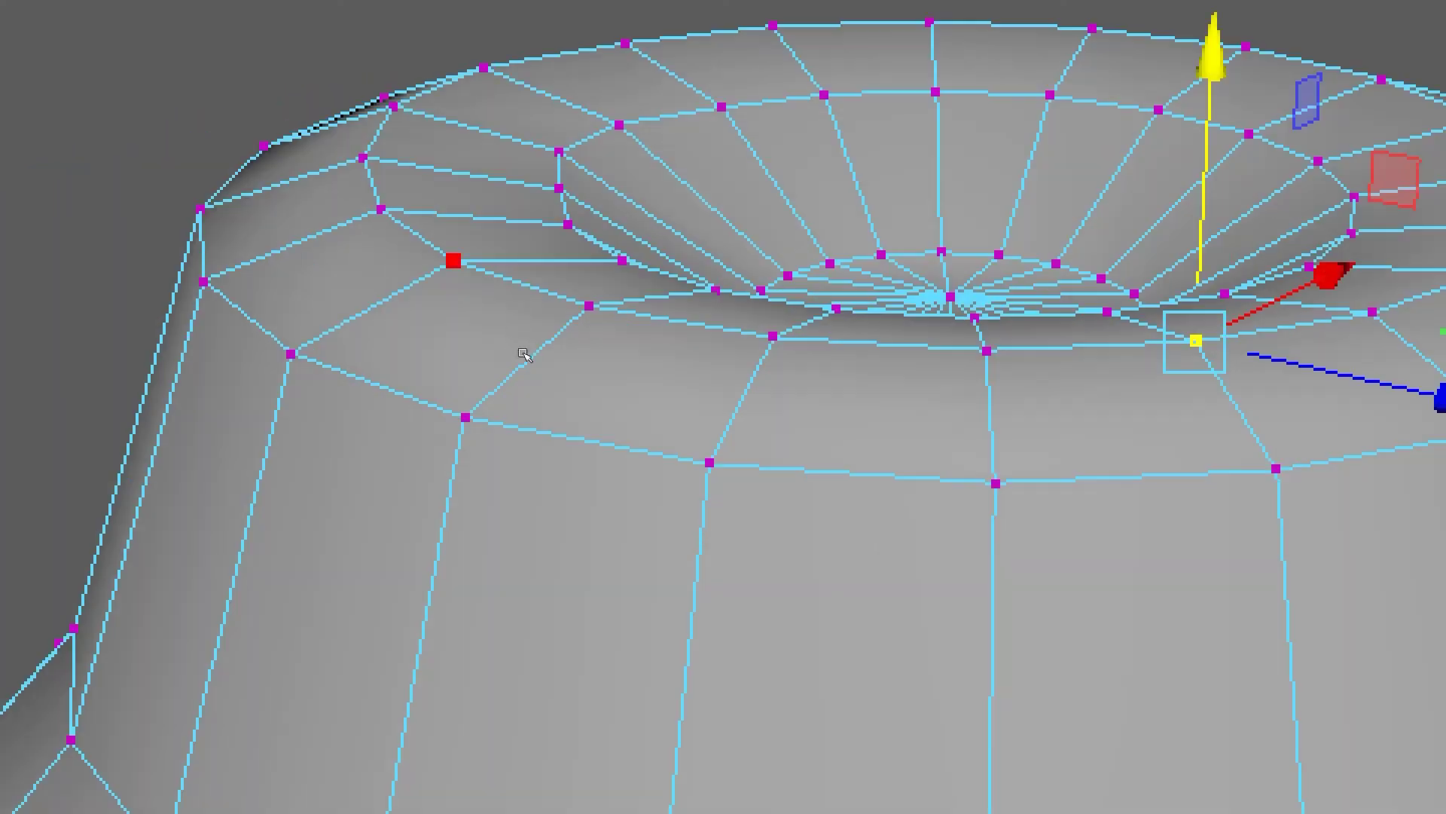
- Select other single vertices on the recess ring and the outer rim one at a time, and clear the selection
left_click(524, 351)
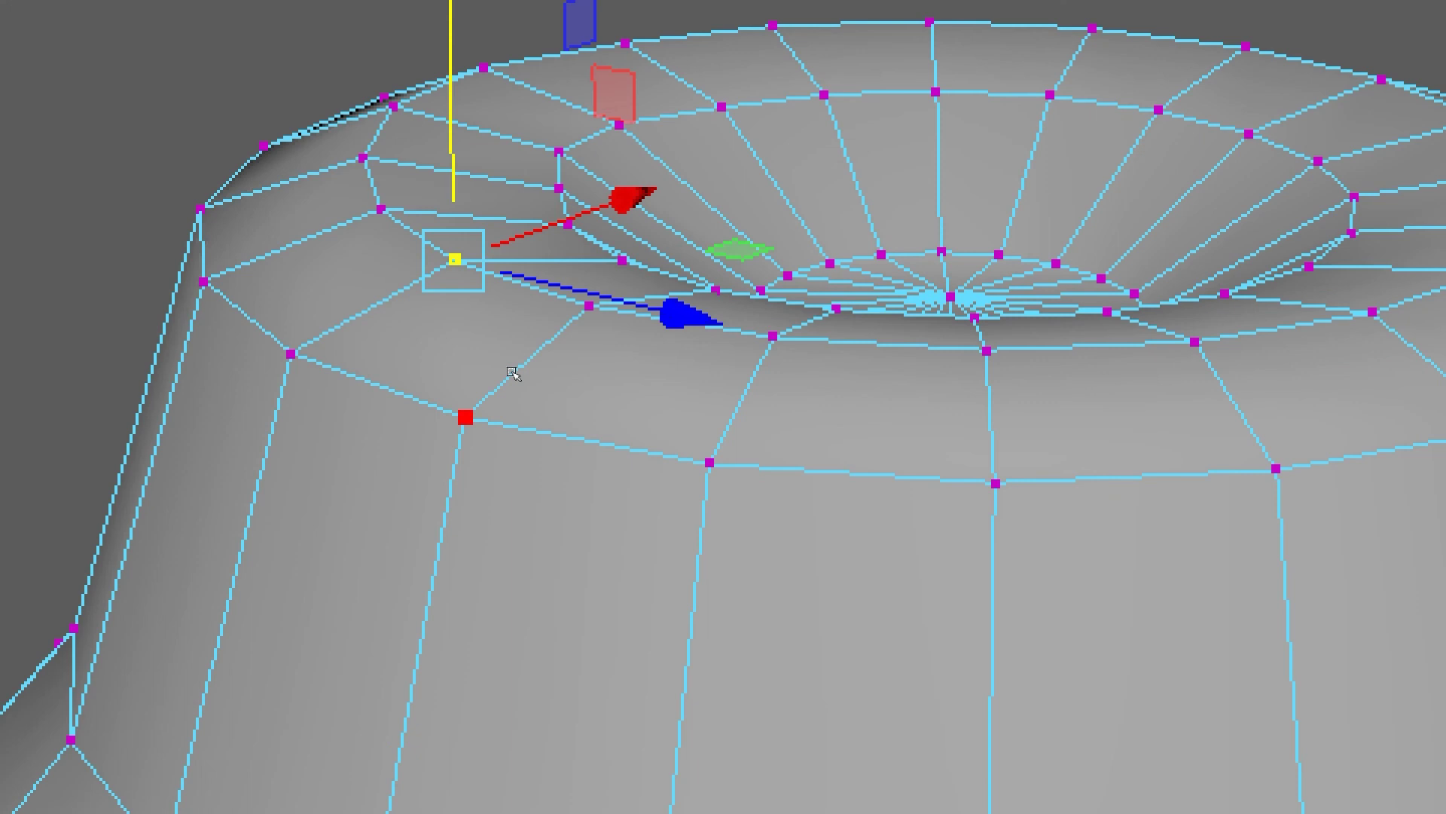
scroll(511, 372, "up", 3)
middle_click_drag(490, 337, 475, 384, "alt")
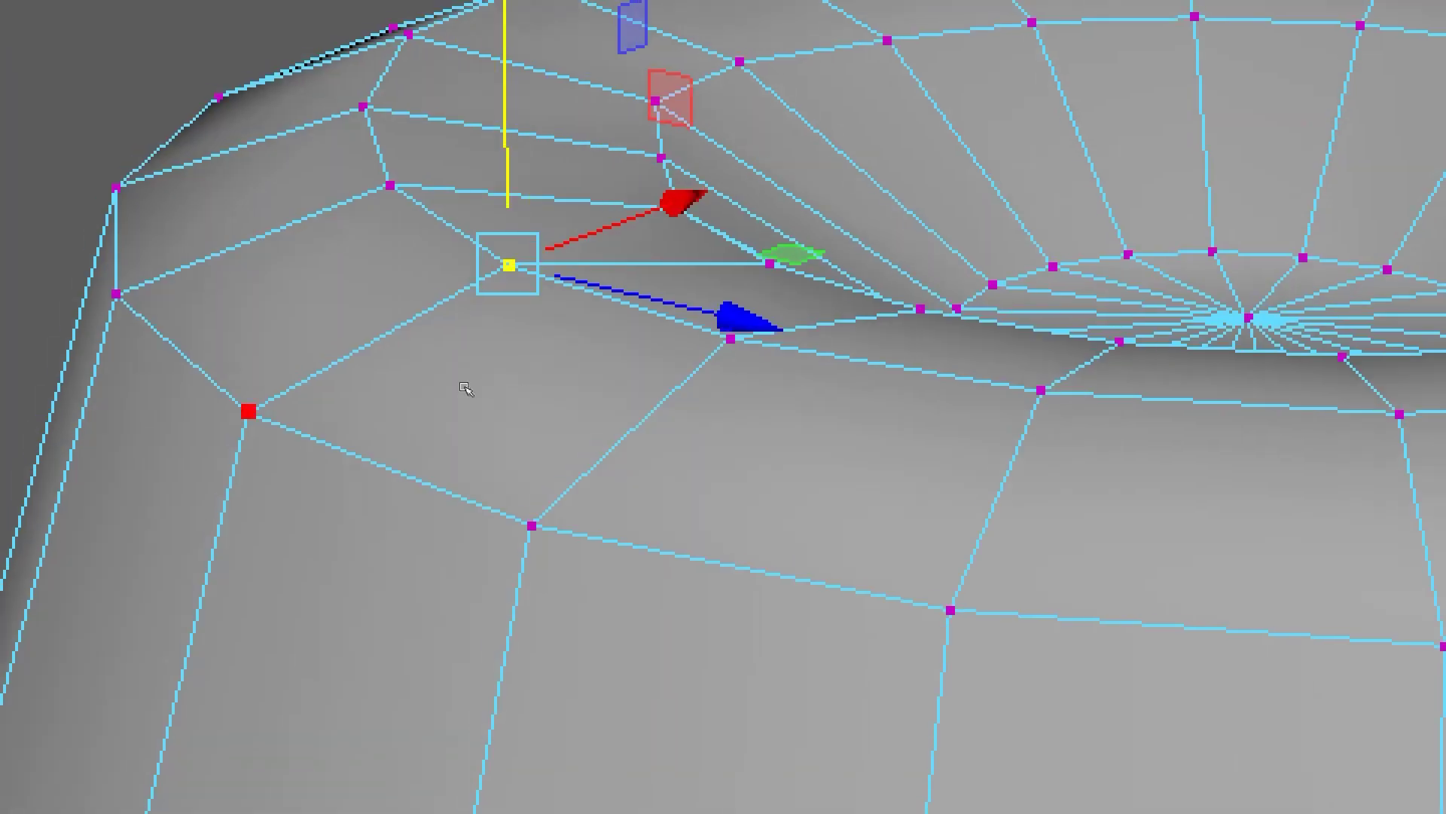
left_click(472, 387)
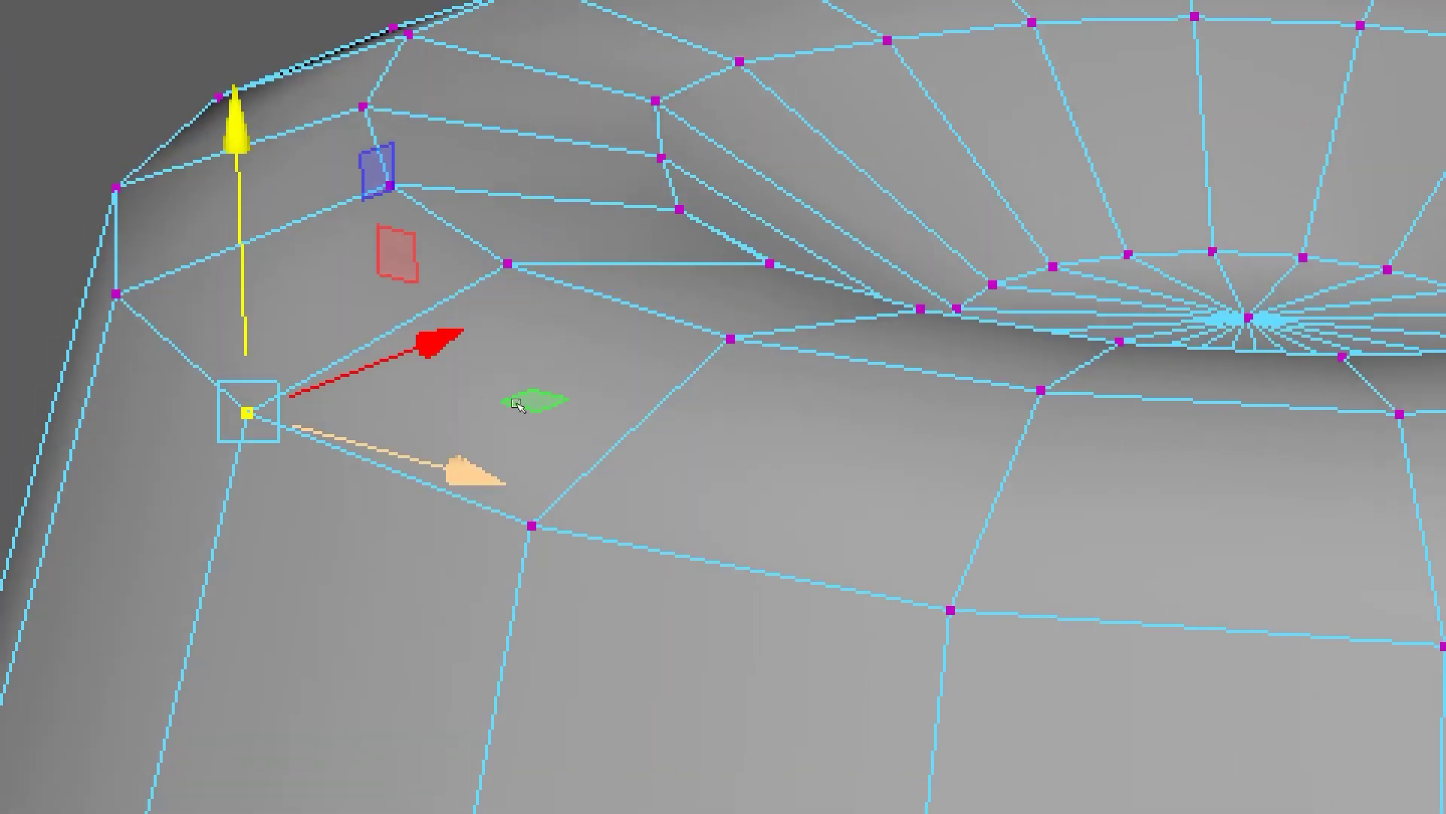
left_click(537, 349)
left_click_drag(540, 309, 570, 323)
left_click(594, 371)
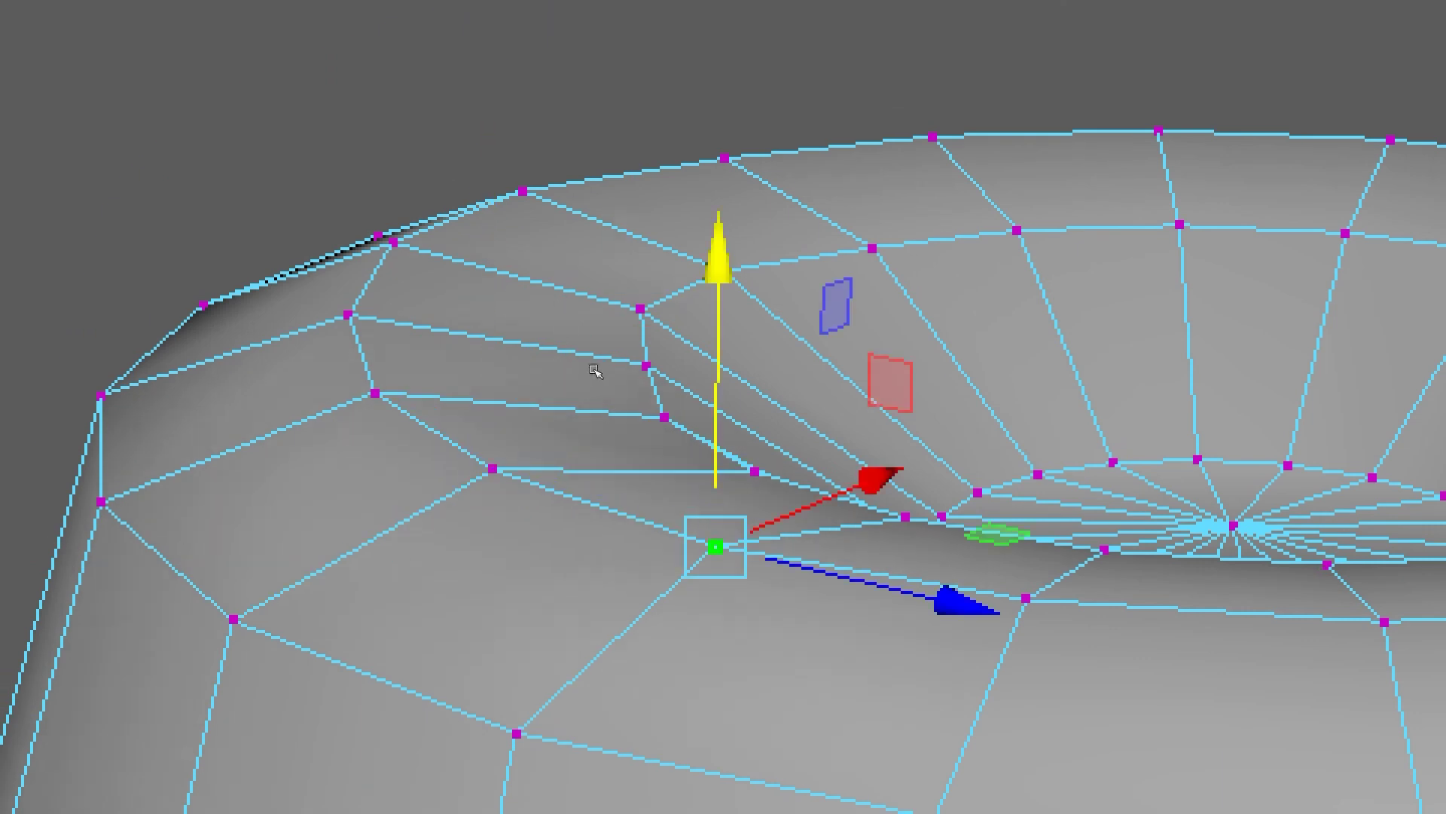
left_click(594, 370)
- Select the pole vertex at the centre of the recess and raise it vertically into a spike above the rim
left_click_drag(644, 271, 614, 300, "alt")
middle_click_drag(613, 300, 509, 256, "alt")
right_click_drag(509, 257, 543, 304, "alt")
left_click_drag(543, 303, 543, 284, "alt")
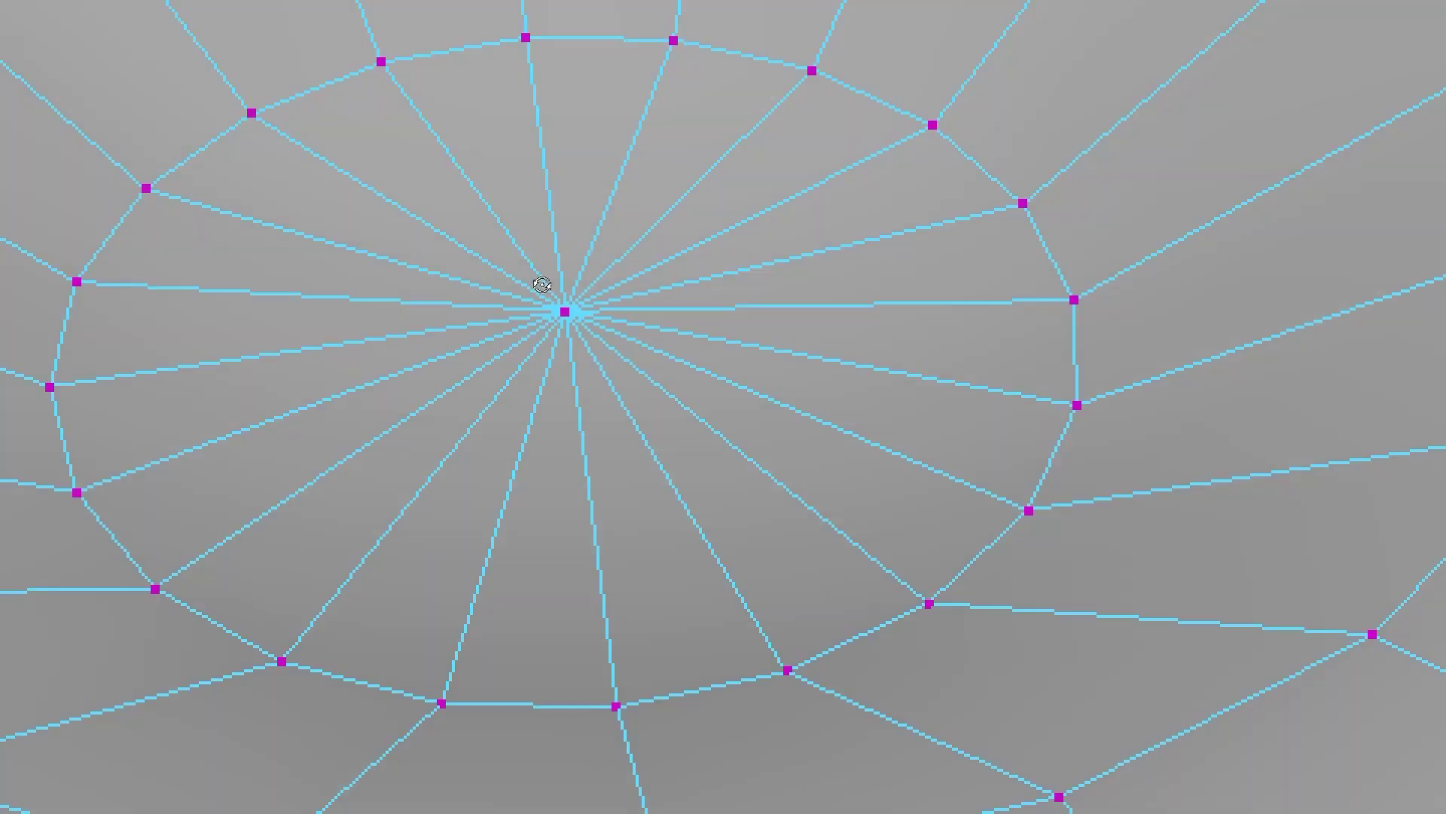
key("w")
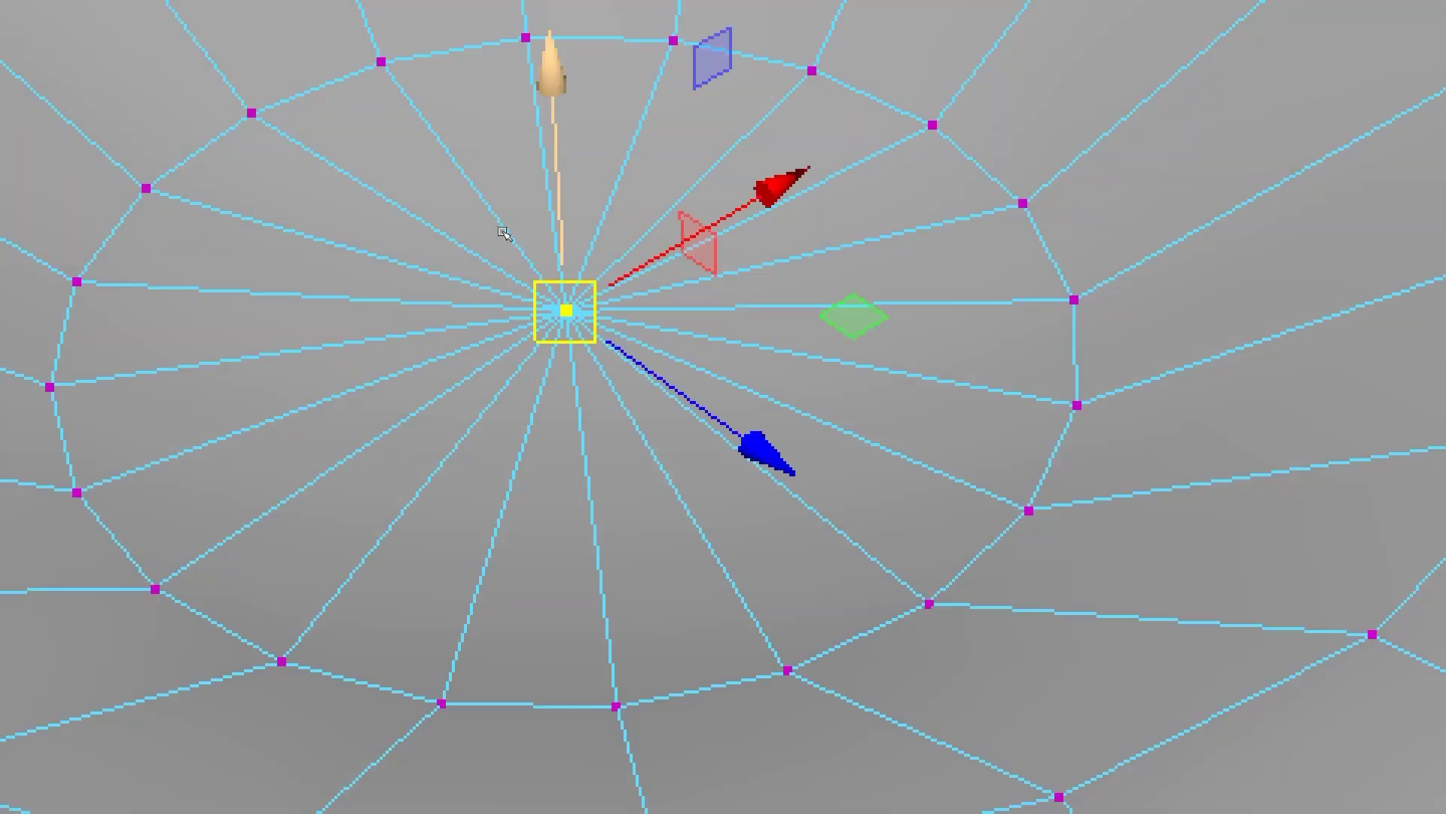
scroll(506, 232, "down", 4)
left_click_drag(507, 233, 546, 265, "alt")
middle_click_drag(546, 265, 556, 133, "shift")
scroll(545, 242, "down", 5)
middle_click_drag(559, 279, 511, 152, "alt")
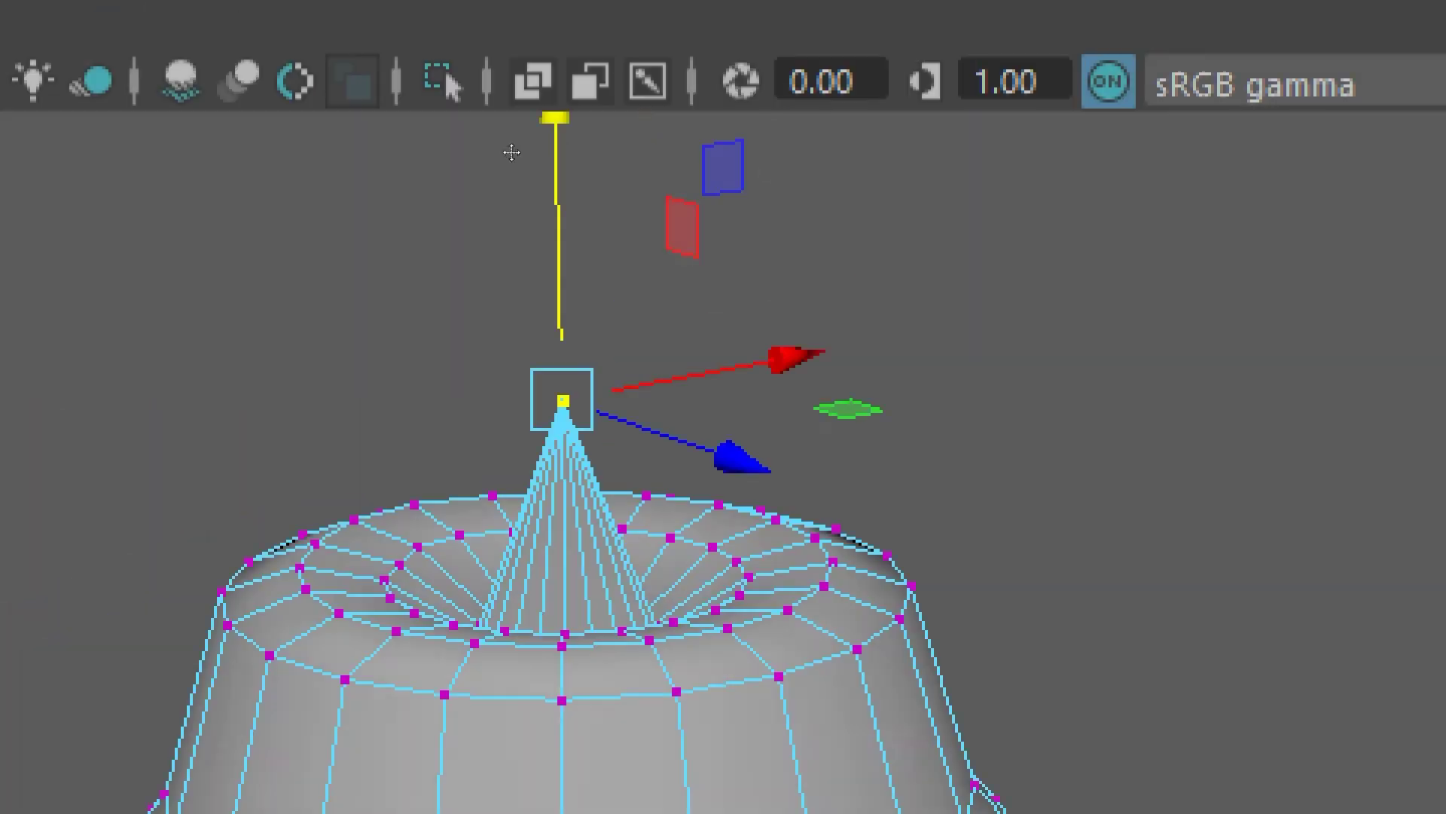
- Try to pull one outer rim vertex horizontally away from the body, undo the move and clear the selection
left_click_drag(511, 152, 572, 284, "alt")
left_click(800, 617)
scroll(572, 264, "down", 4)
middle_click_drag(571, 284, 519, 89, "alt")
left_click_drag(520, 89, 514, 107, "alt")
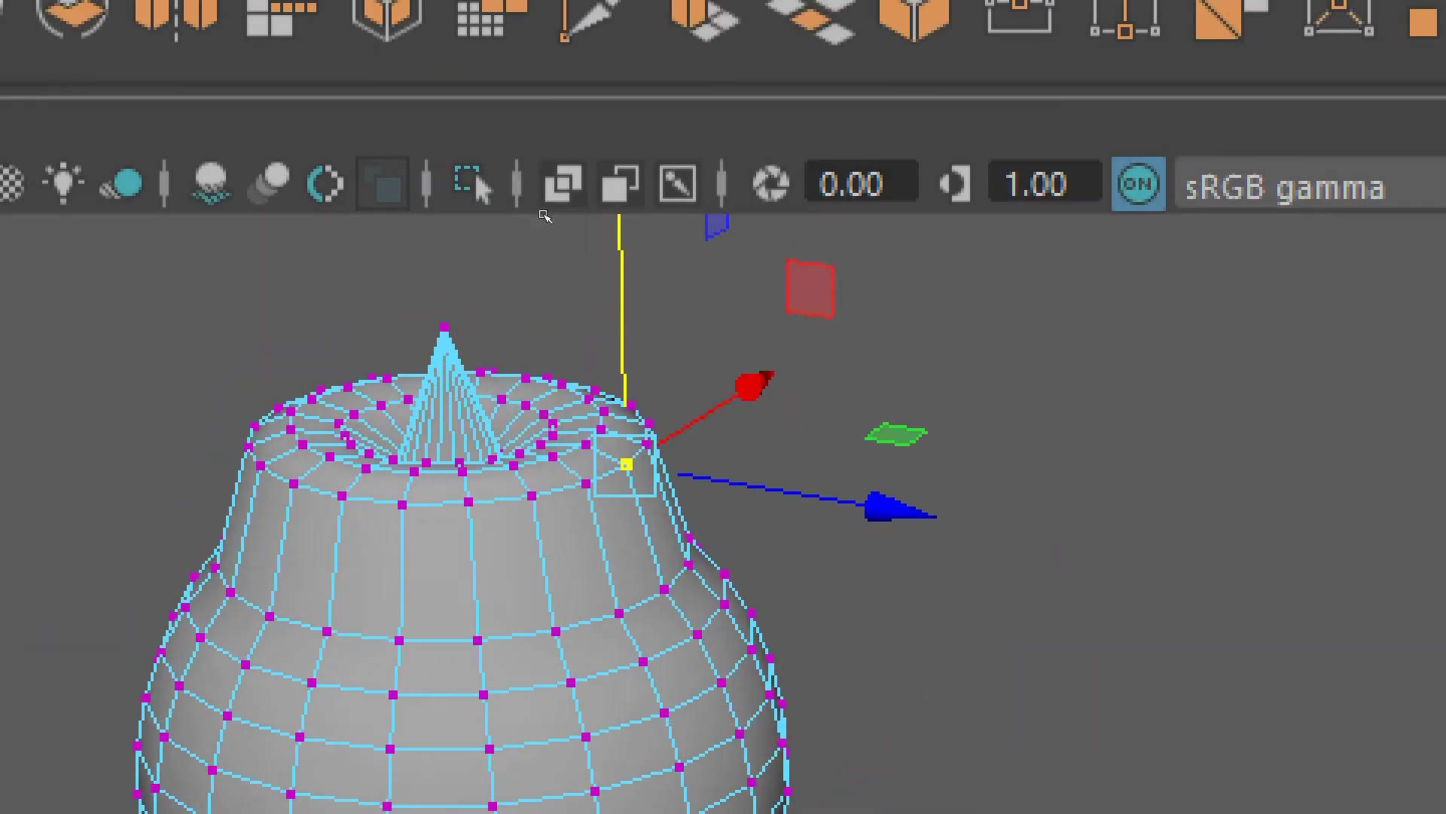
scroll(544, 216, "up", 4)
middle_click_drag(522, 202, 546, 258, "alt")
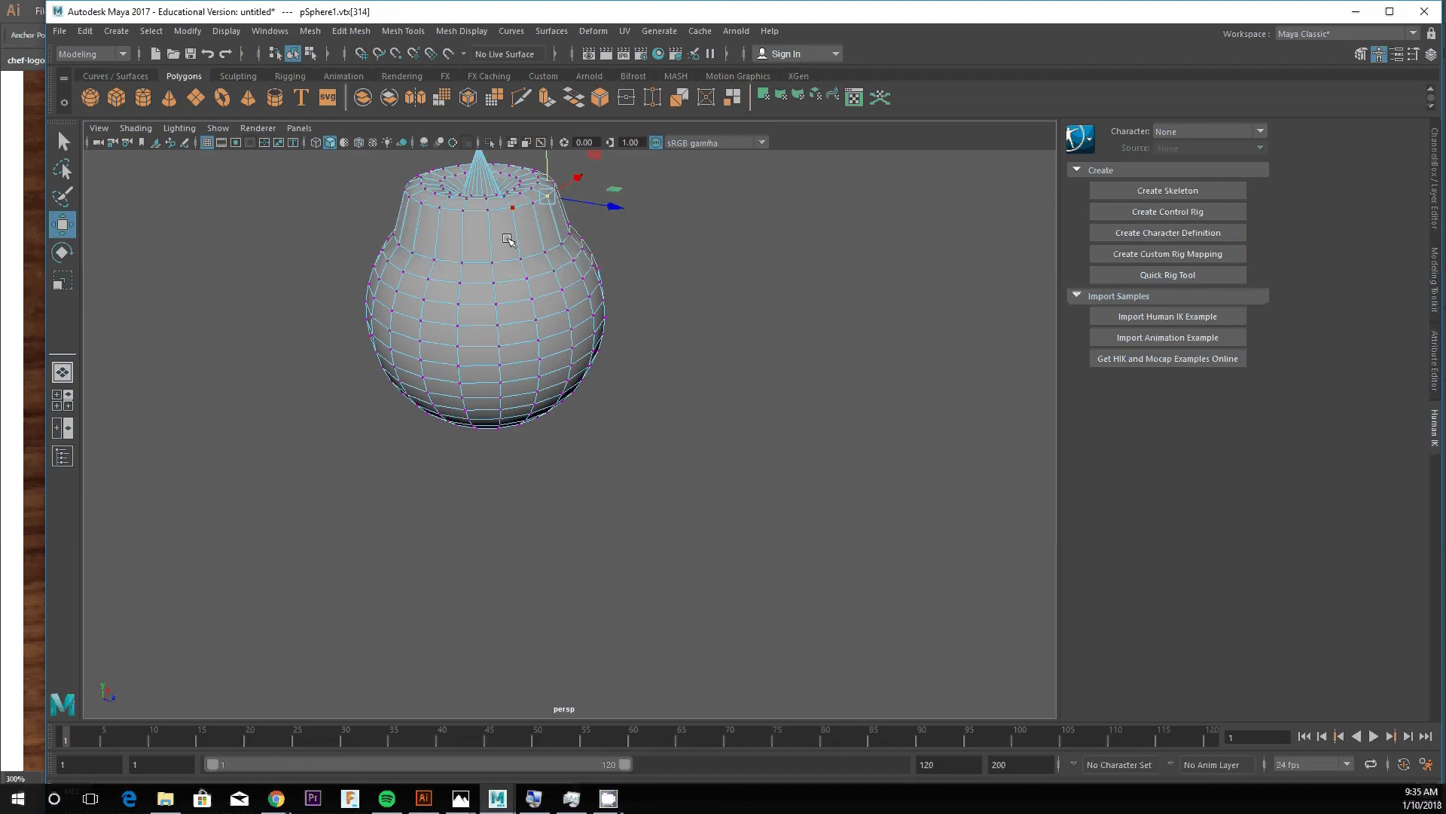
scroll(507, 248, "up", 6)
middle_click_drag(507, 268, 558, 500, "alt")
left_click_drag(565, 328, 568, 355, "alt")
scroll(569, 257, "up", 4)
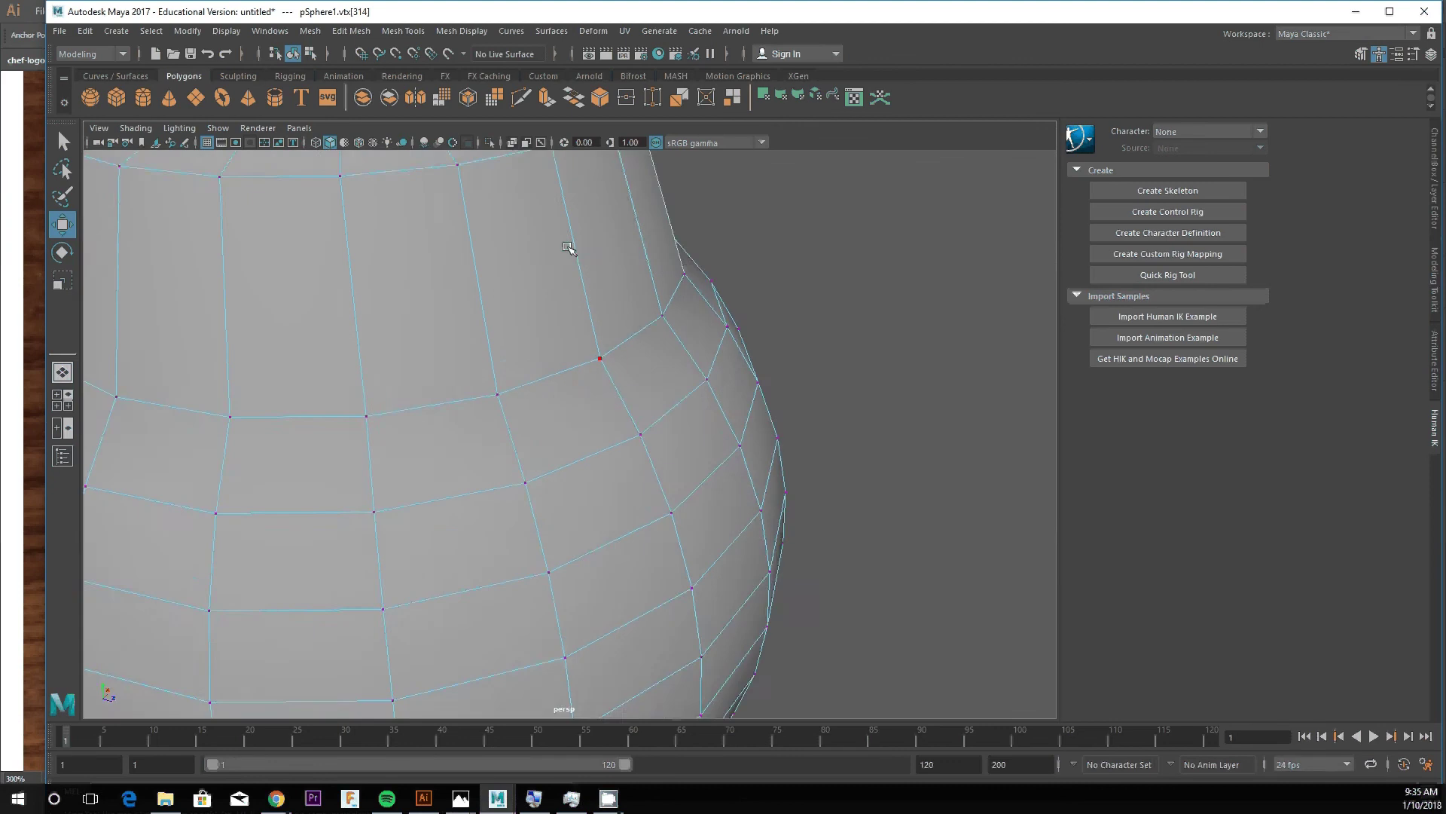
scroll(569, 249, "down", 4)
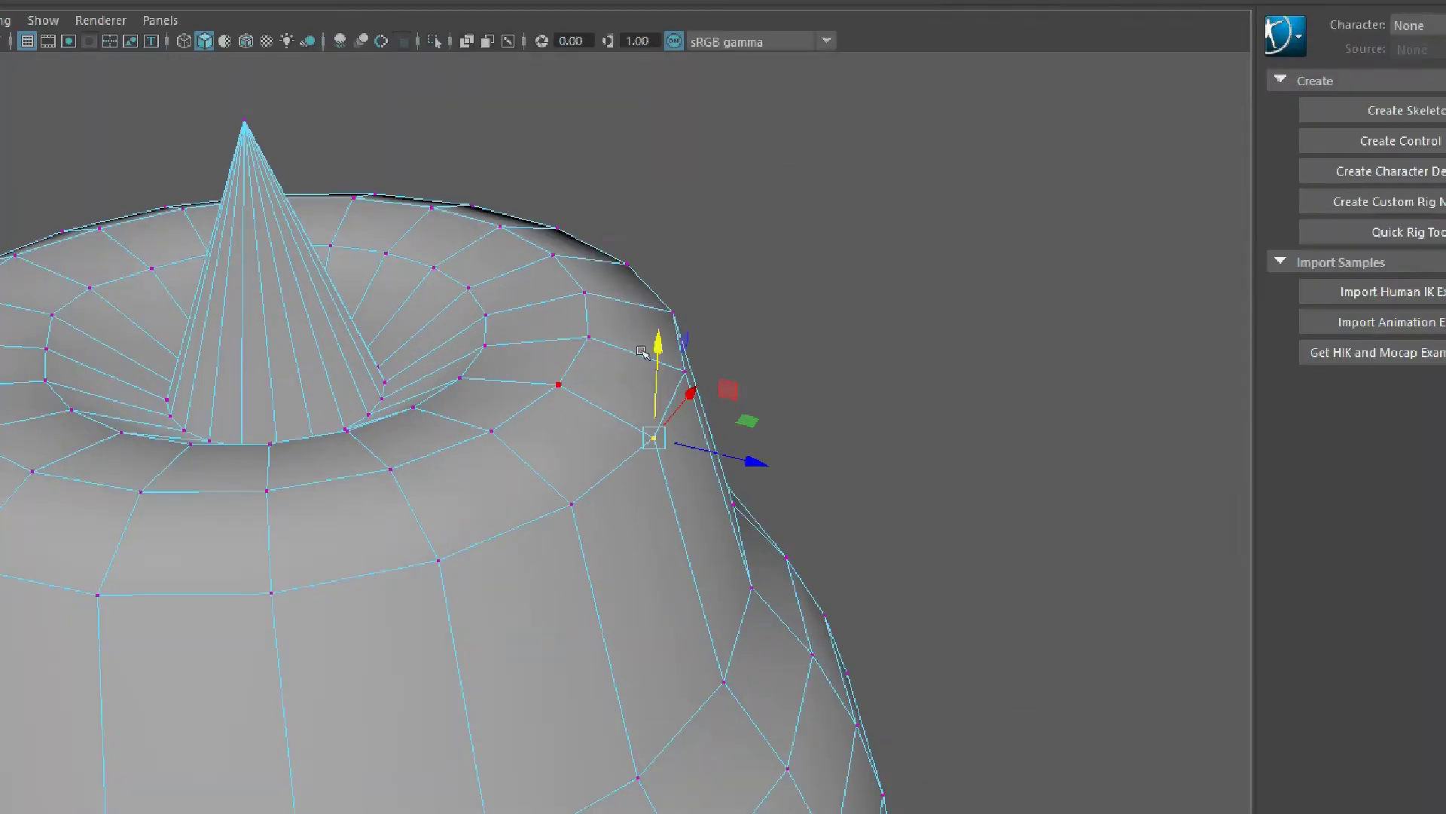
left_click_drag(748, 462, 713, 454)
middle_click_drag(664, 420, 1072, 437)
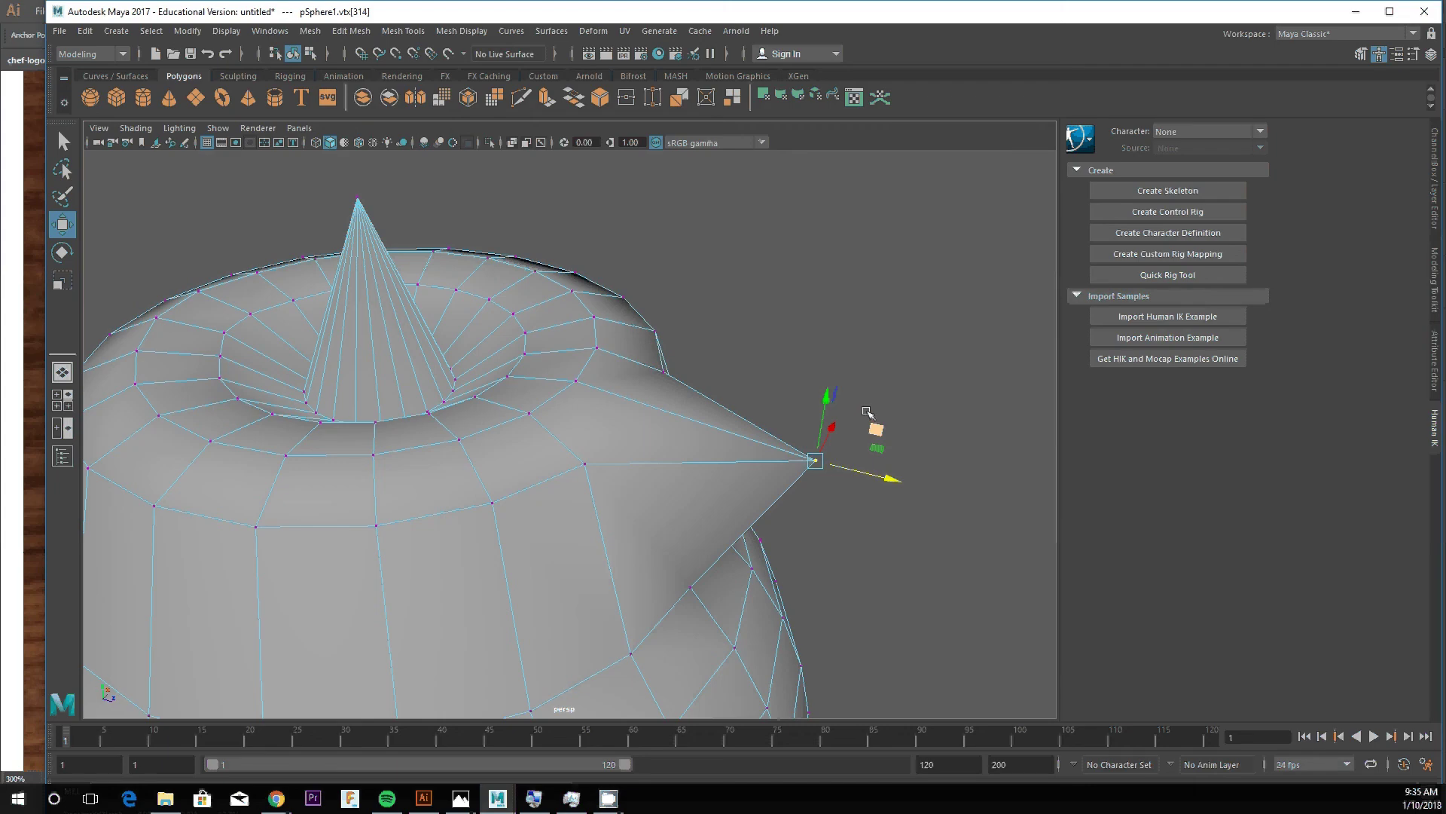
key("ctrl+z")
left_click(817, 343)
- Switch the sphere to edge selection and select a single edge at the base of the central spike
scroll(817, 342, "down", 5)
left_click_drag(791, 342, 663, 320, "alt")
middle_click_drag(663, 320, 736, 300, "alt")
left_click_drag(735, 300, 772, 345, "alt")
scroll(562, 314, "up", 5)
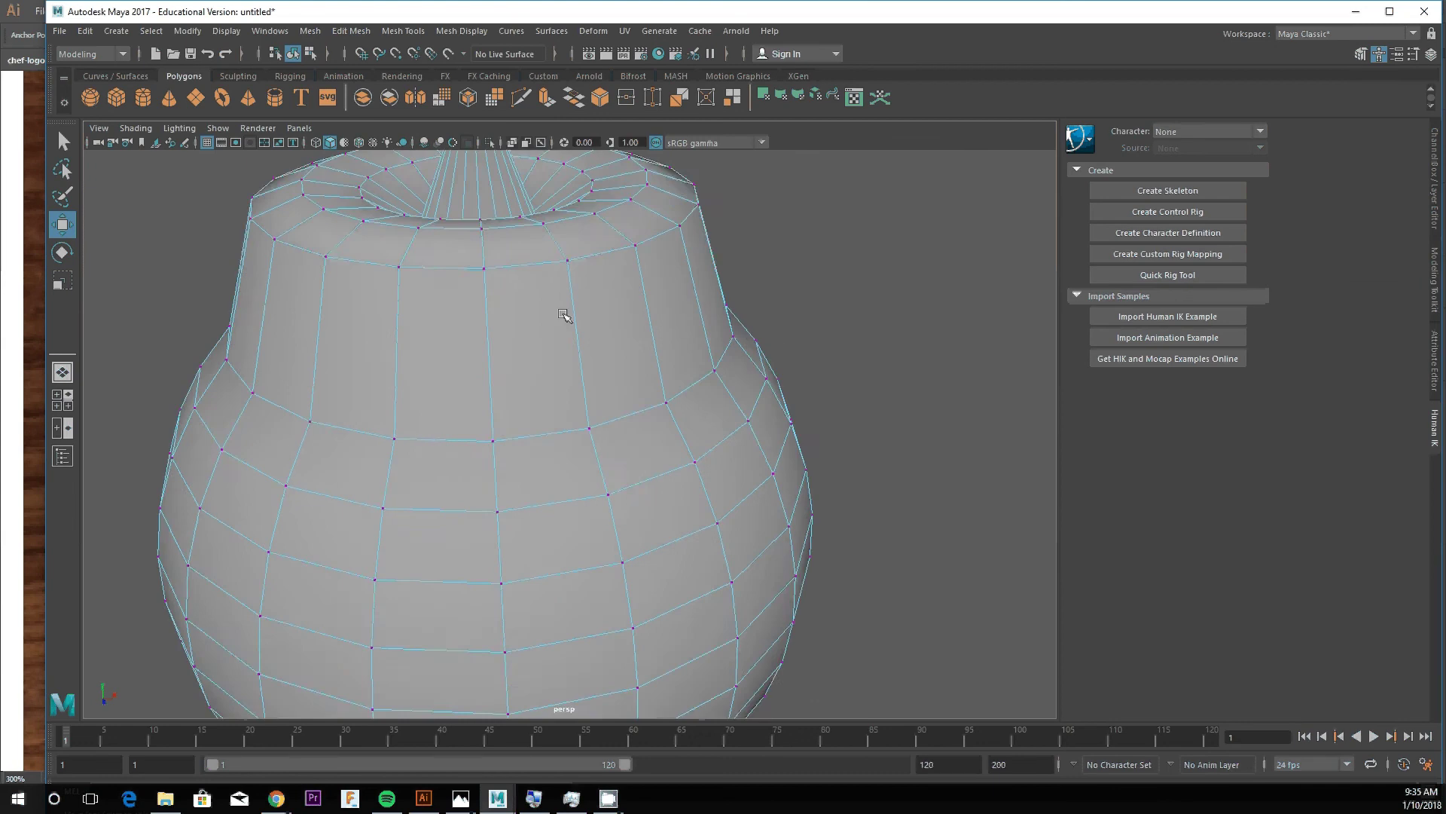
middle_click_drag(562, 313, 616, 365, "alt")
left_click_drag(615, 364, 627, 373, "alt")
scroll(569, 326, "up", 5)
middle_click_drag(570, 326, 600, 442, "alt")
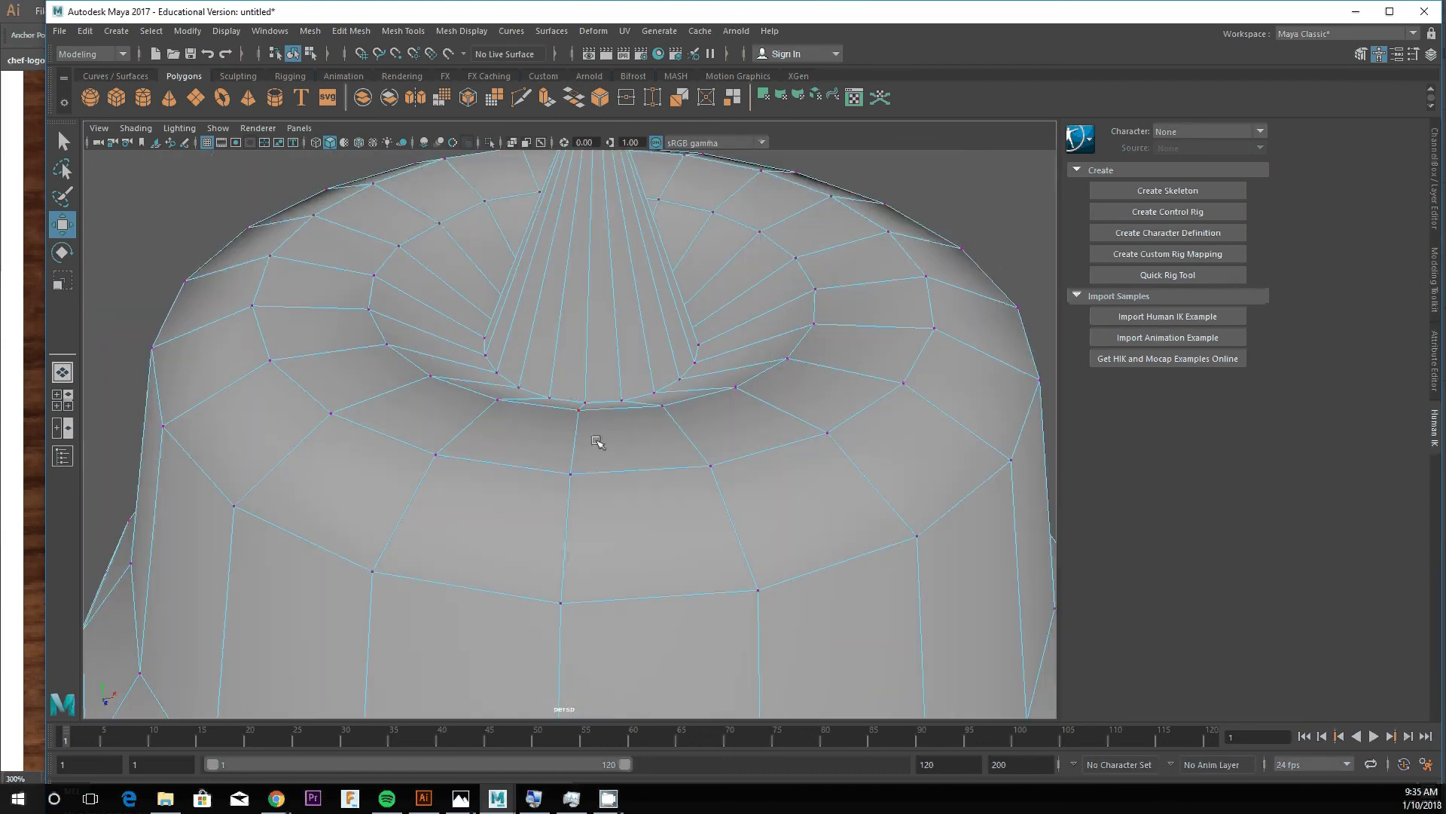
right_click_drag(539, 358, 527, 271)
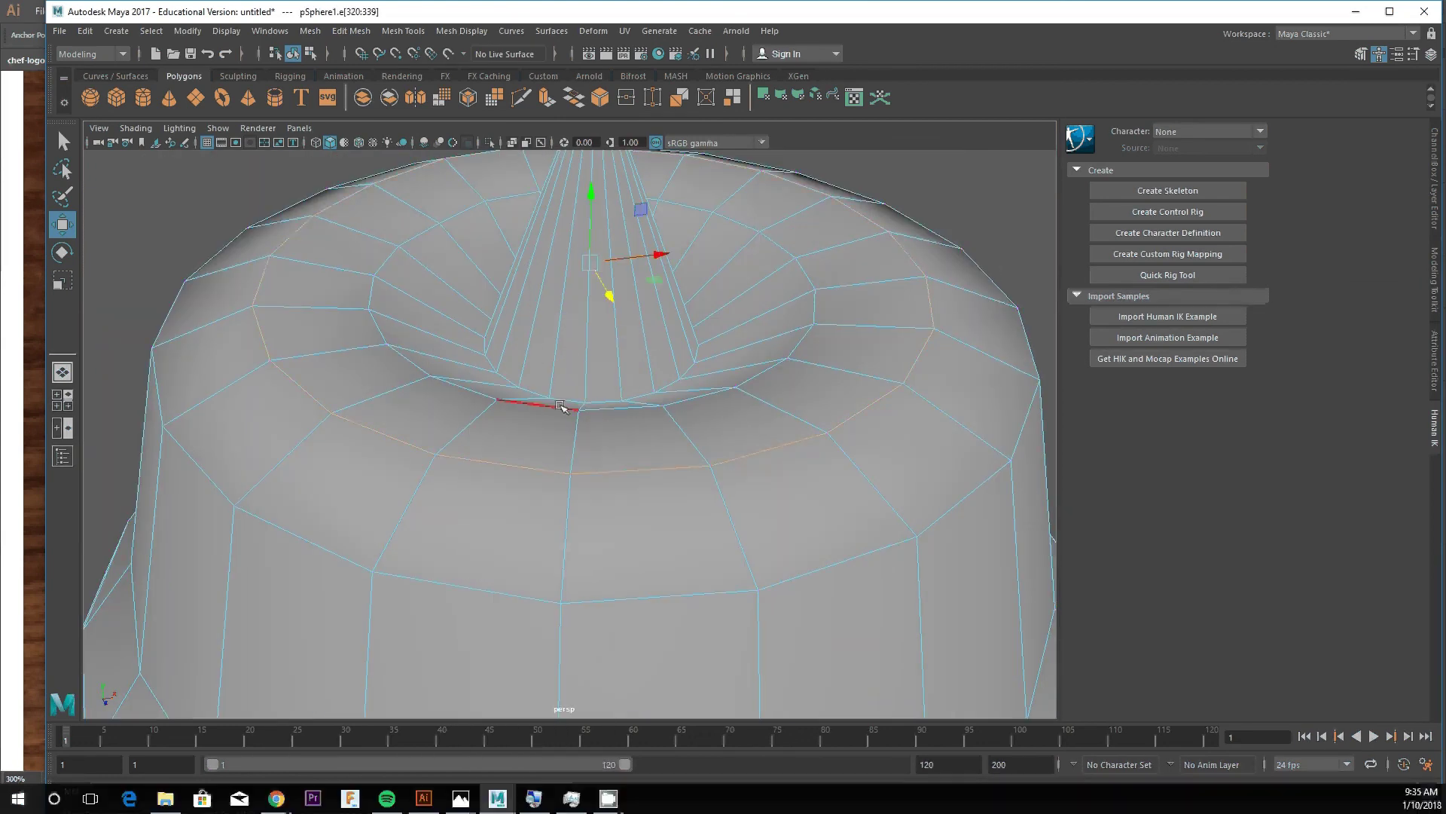
left_click(582, 400)
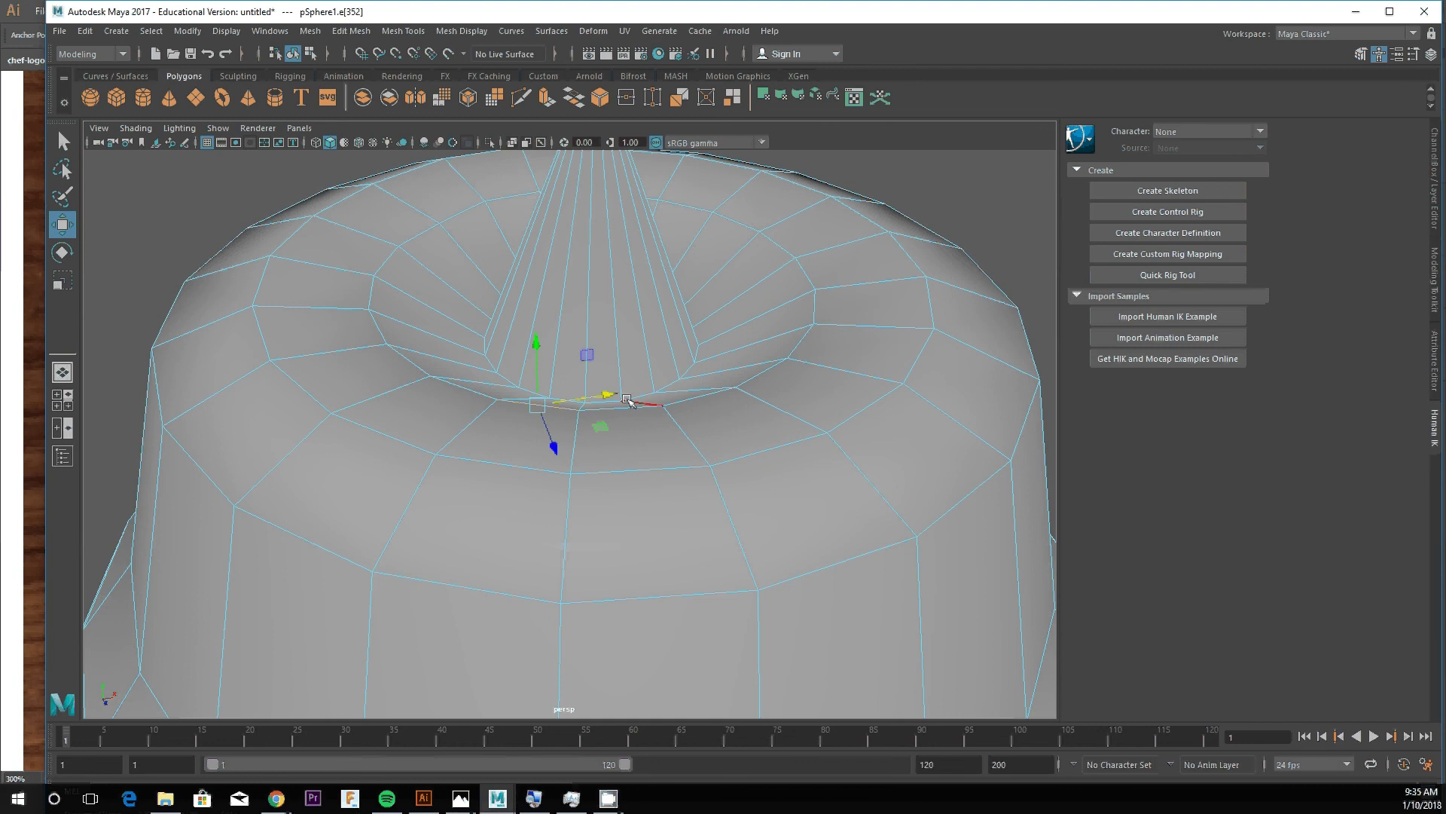
- Select the complete edge loop around the spike's base and raise it vertically above the rim to form a tapered neck
double_click(590, 399)
left_click_drag(592, 297, 613, 135)
scroll(617, 266, "down", 5)
middle_click_drag(616, 265, 565, 340, "alt")
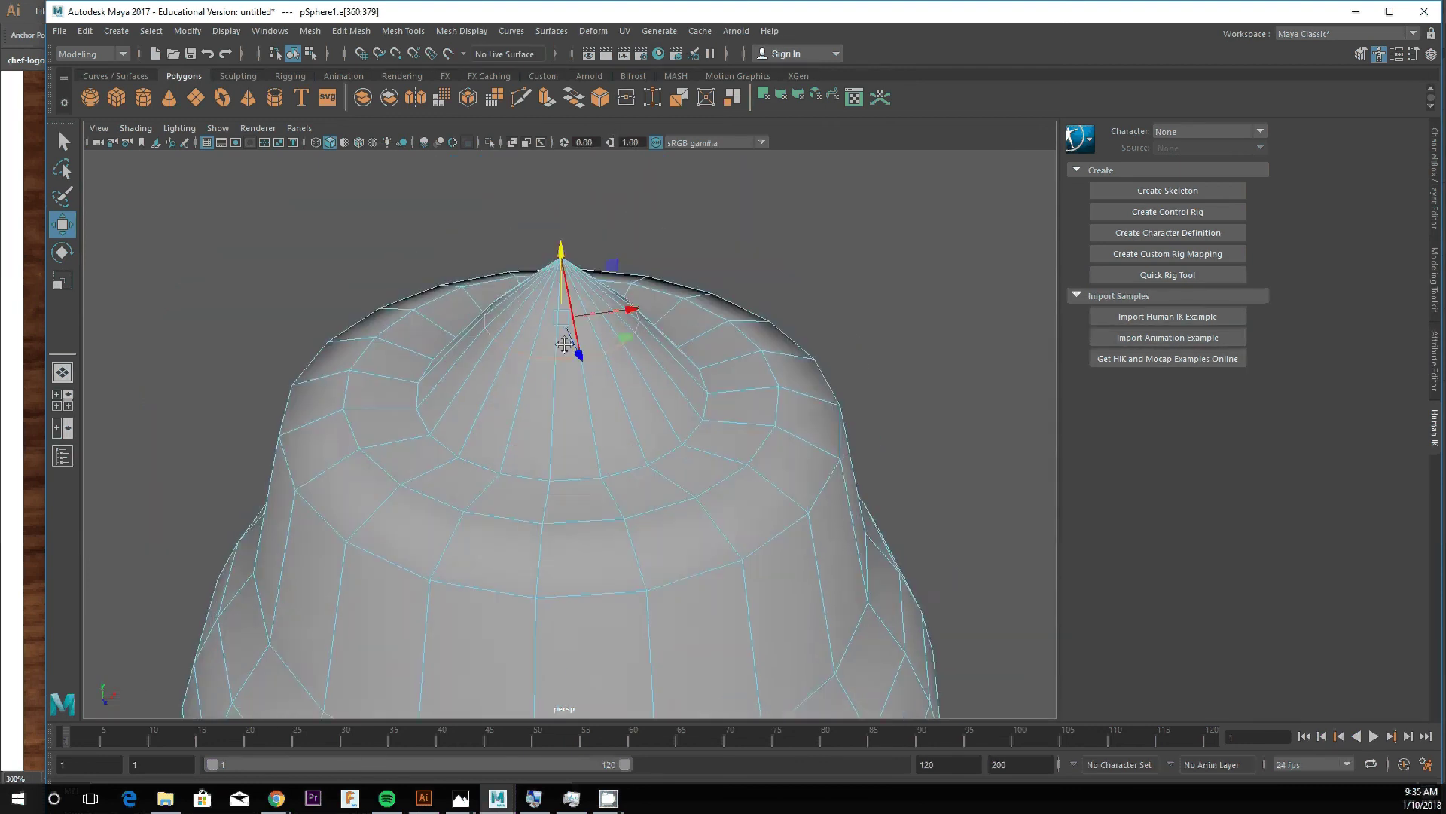
left_click_drag(565, 340, 571, 281, "alt")
left_click_drag(556, 219, 569, 162)
scroll(571, 251, "up", 5)
left_click_drag(571, 252, 592, 369, "alt")
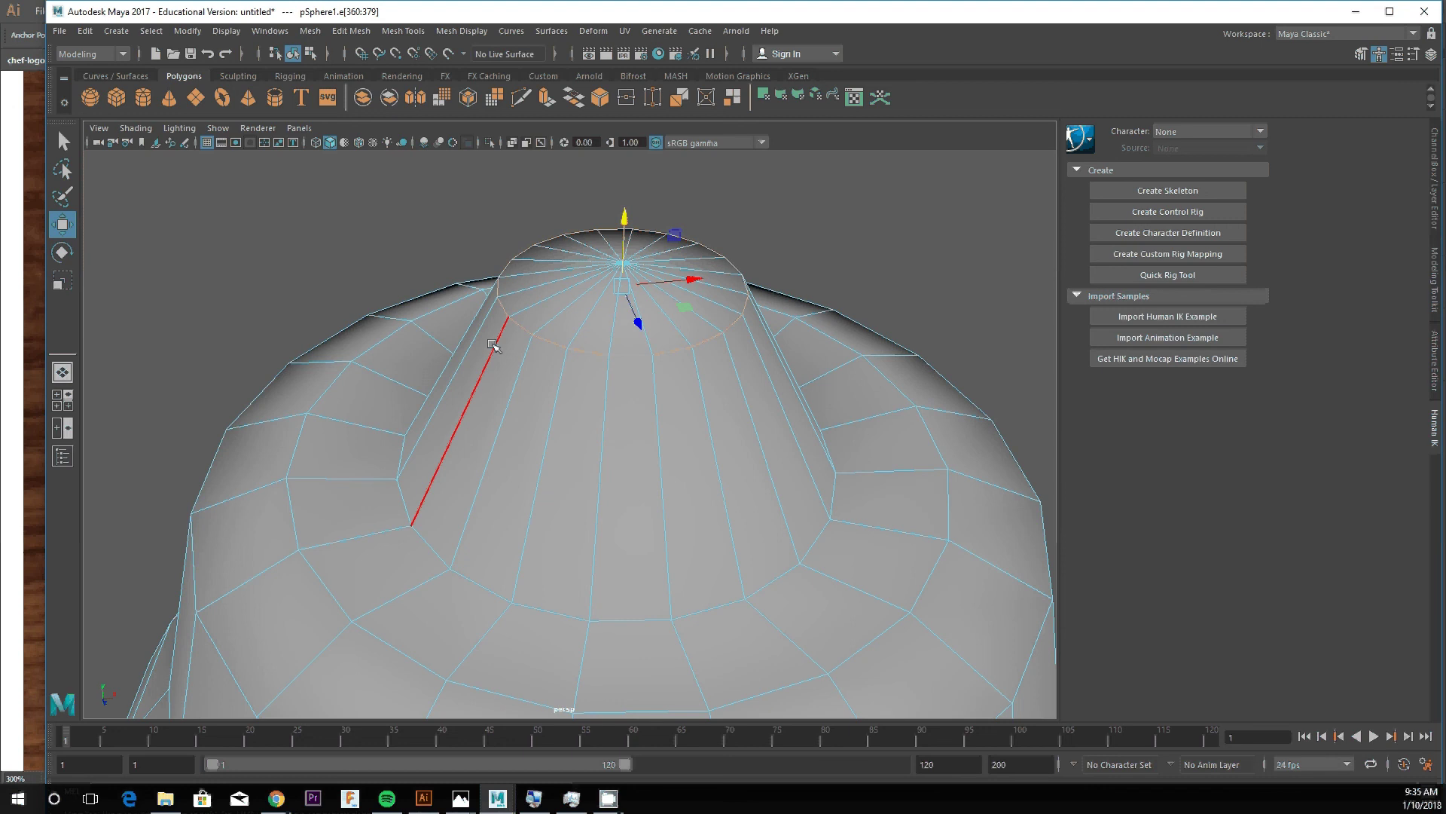
scroll(555, 452, "down", 6)
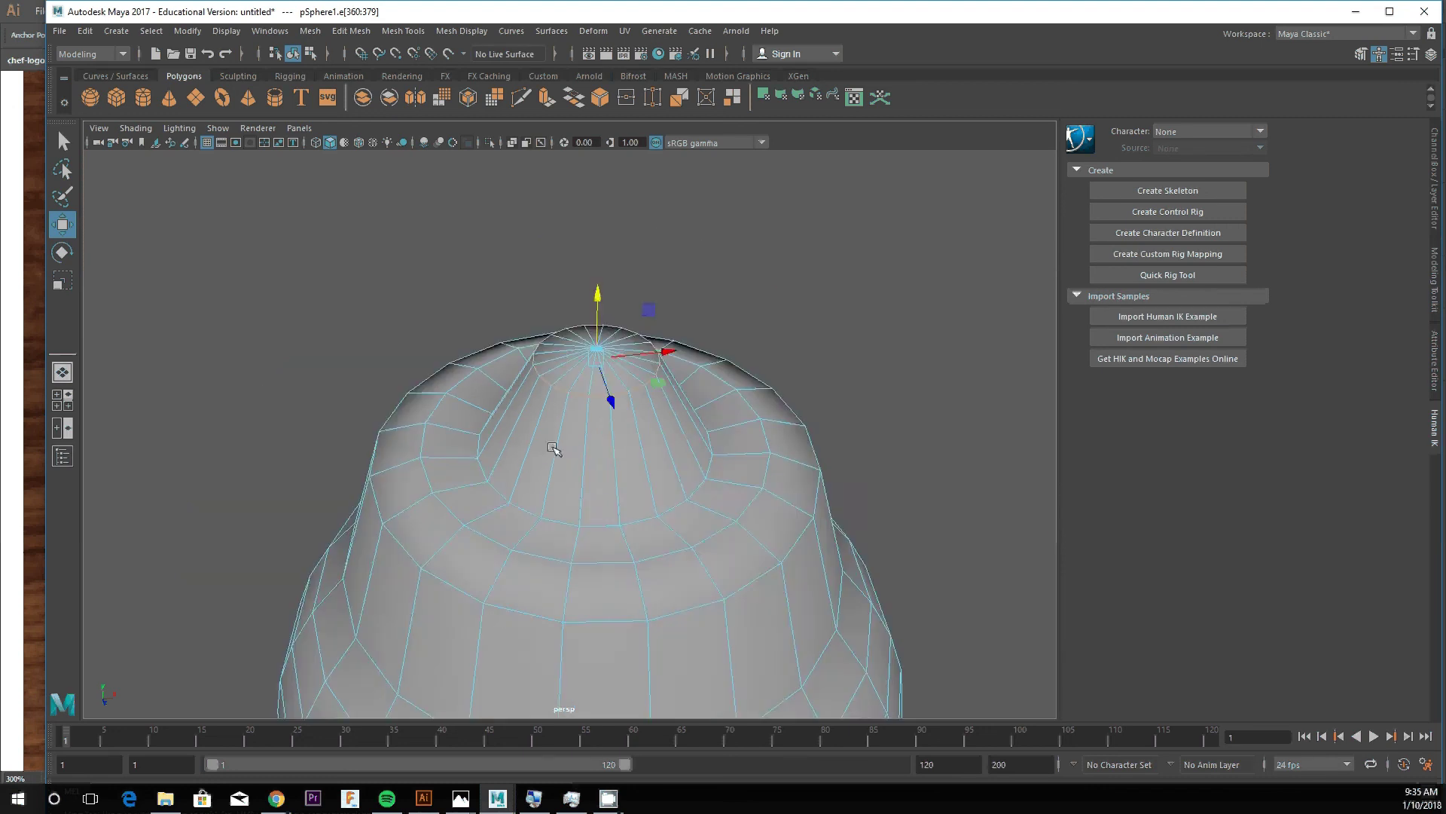
left_click_drag(555, 452, 539, 429, "alt")
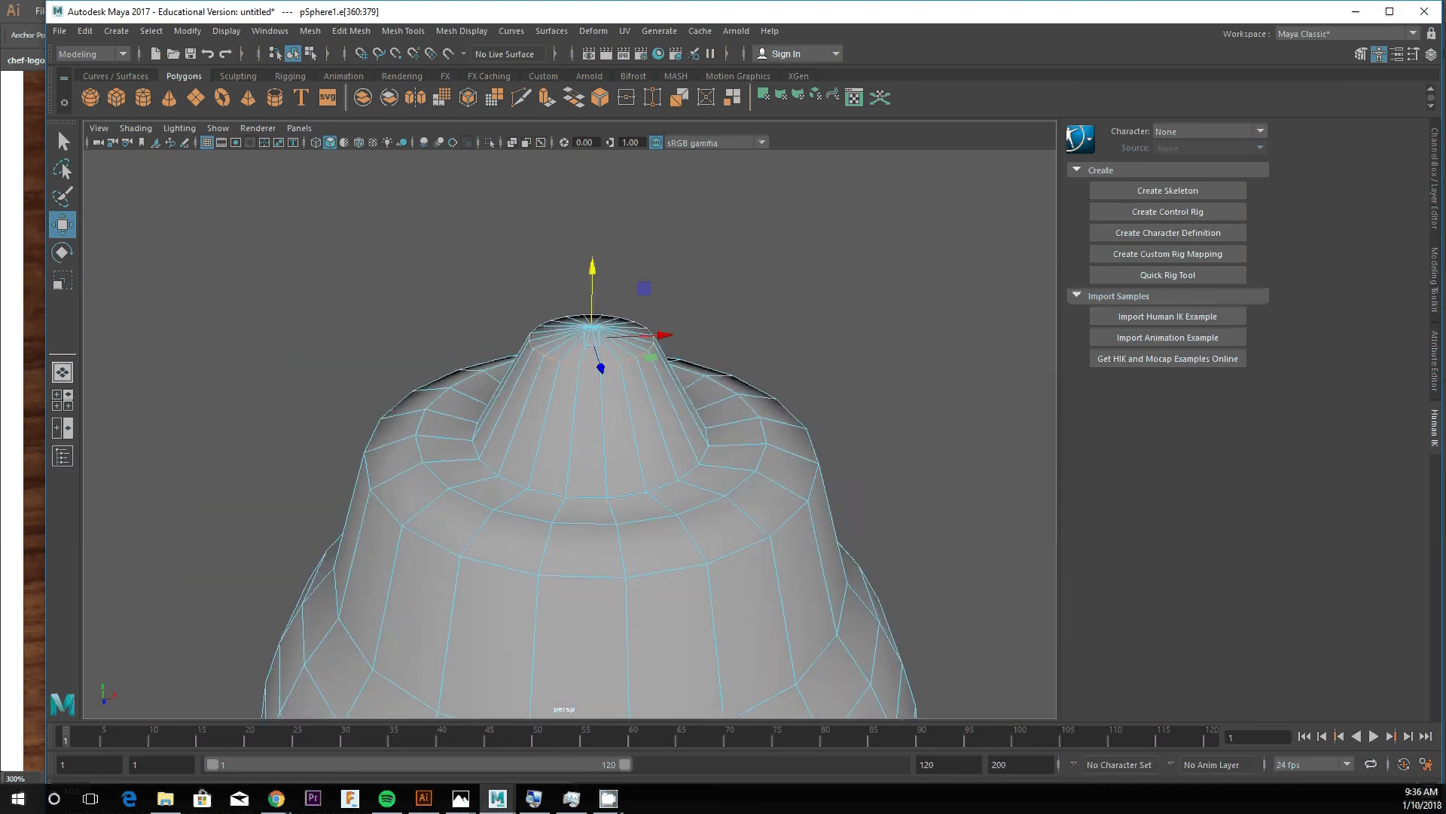
left_click_drag(446, 419, 588, 357, "alt")
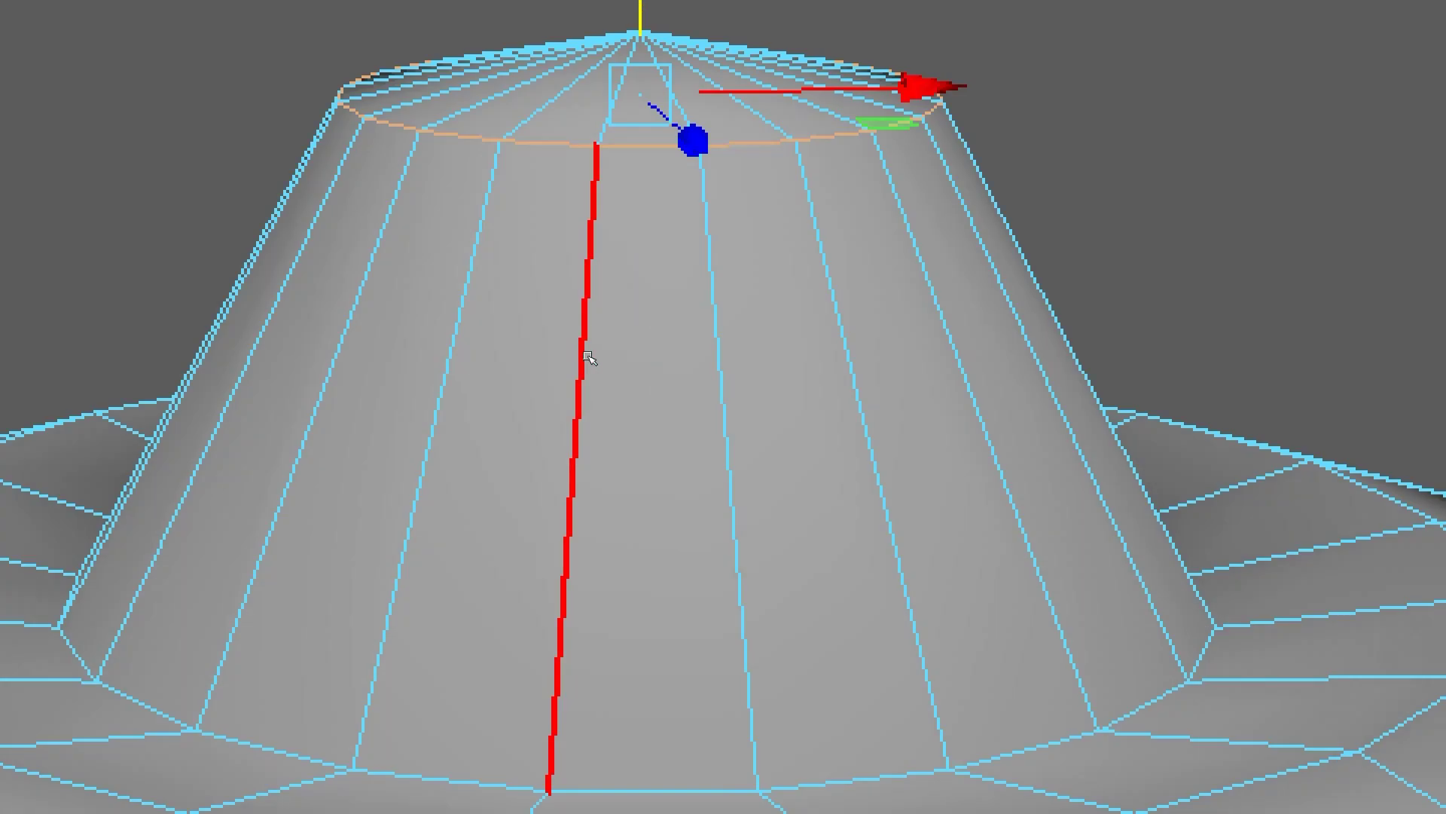
- Switch the sphere to Multi component selection and select a single face on the sloping rim below the neck
mouse_move(589, 356)
right_mouse_down()
mouse_move(590, 340)
mouse_move(472, 260)
mouse_move(470, 275)
mouse_move(603, 344)
right_mouse_up()
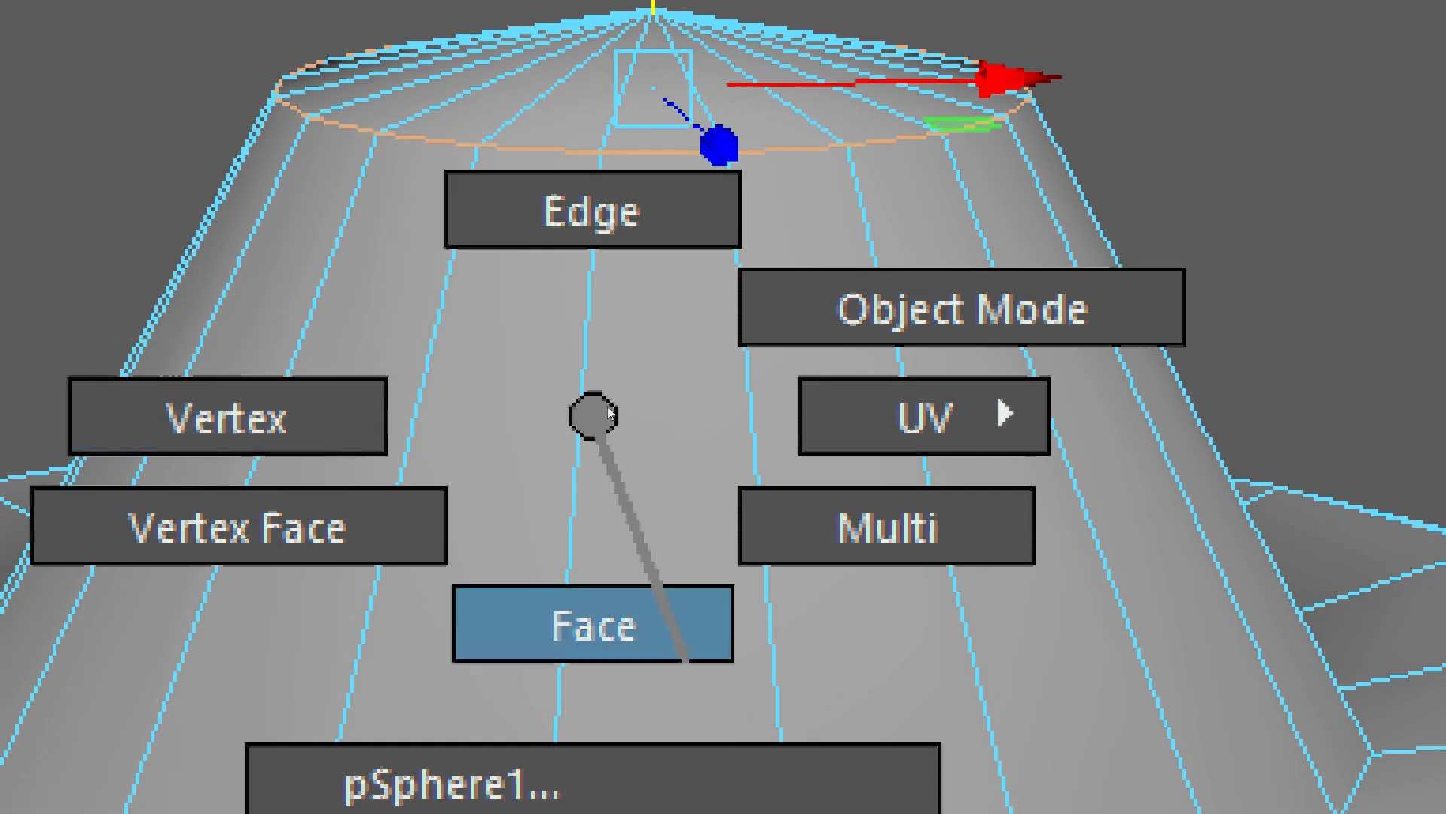
right_click_drag(609, 410, 589, 364)
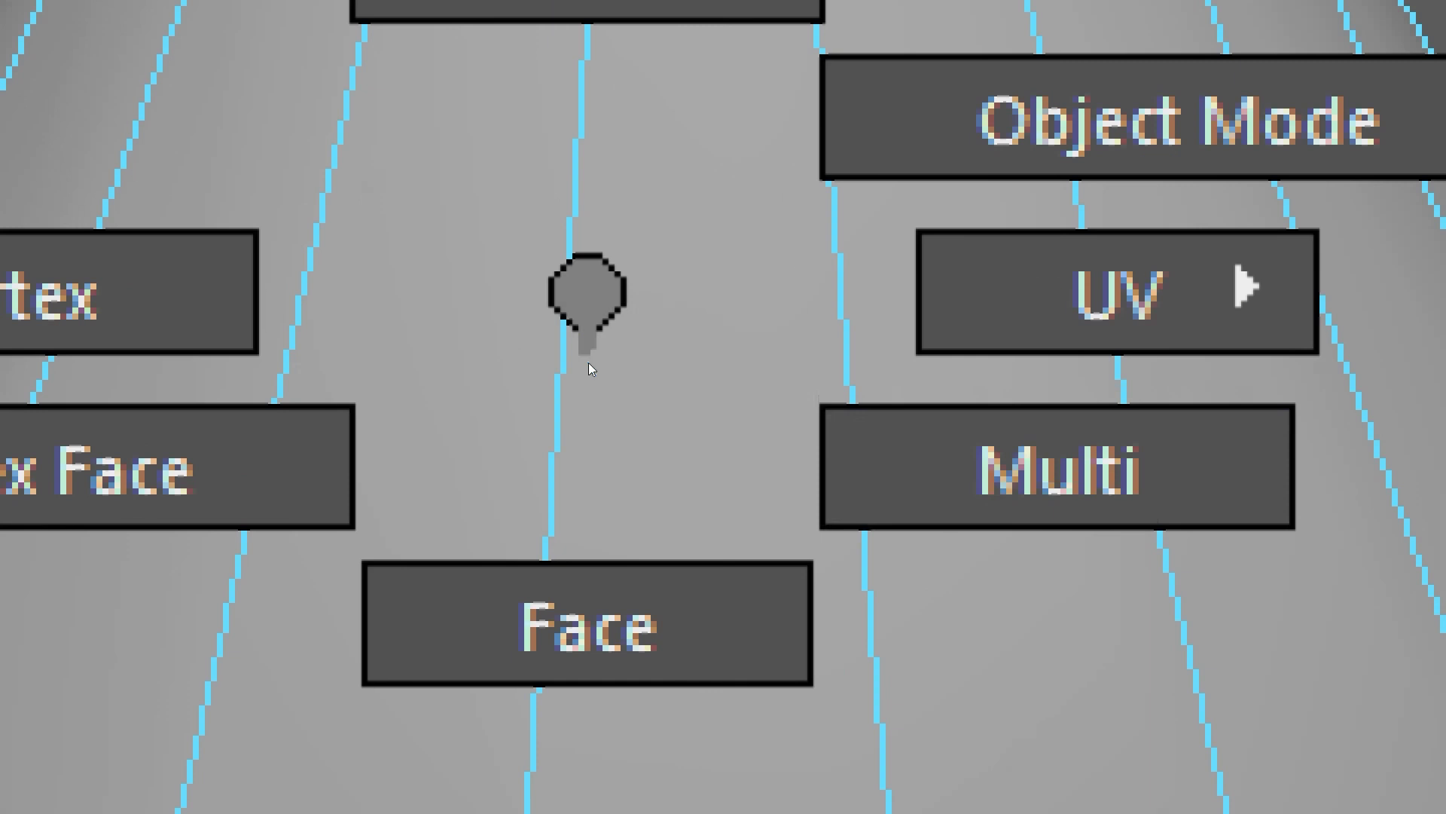
right_click_drag(589, 363, 635, 379)
scroll(631, 382, "down", 3)
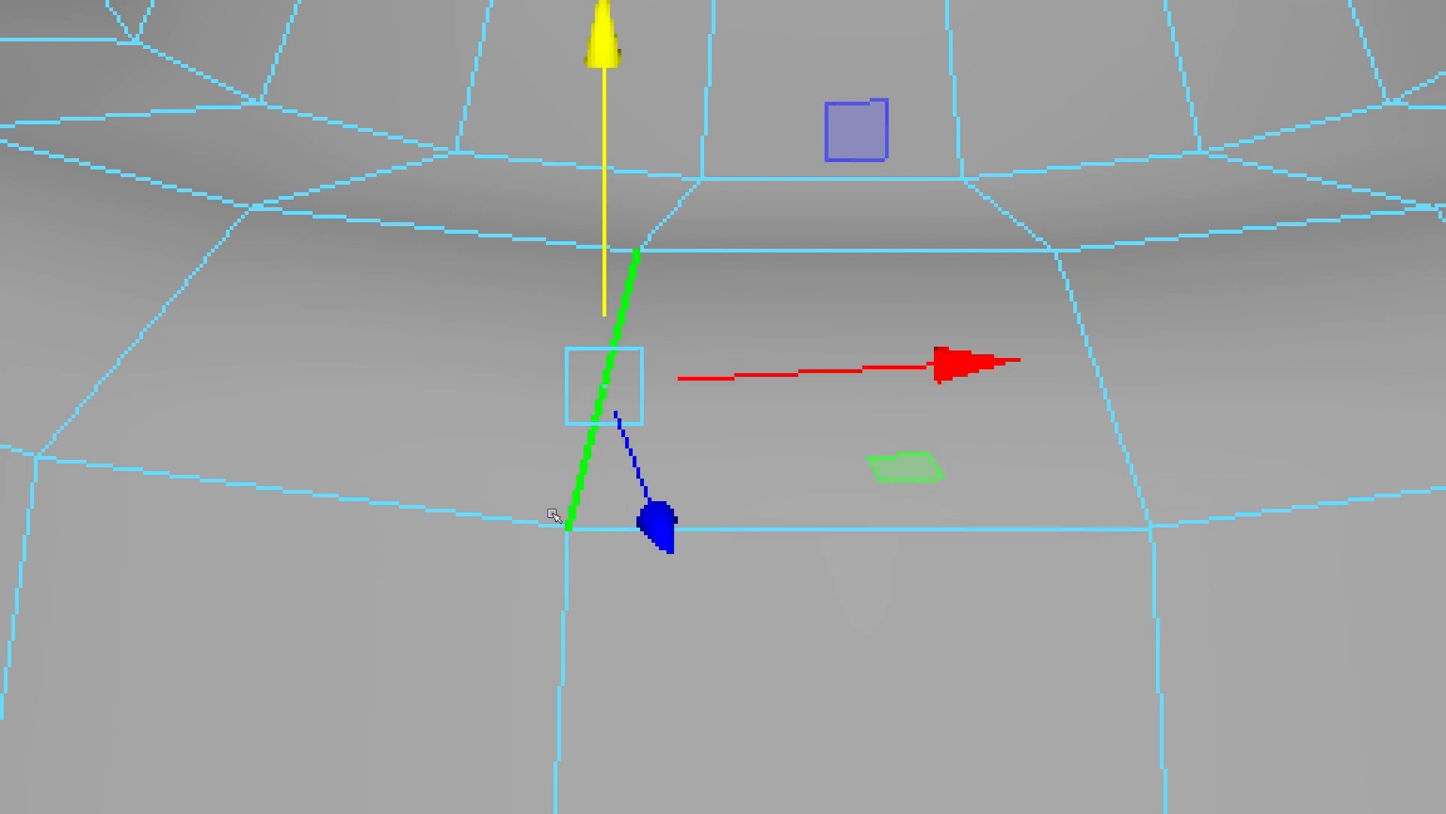
left_click(594, 495)
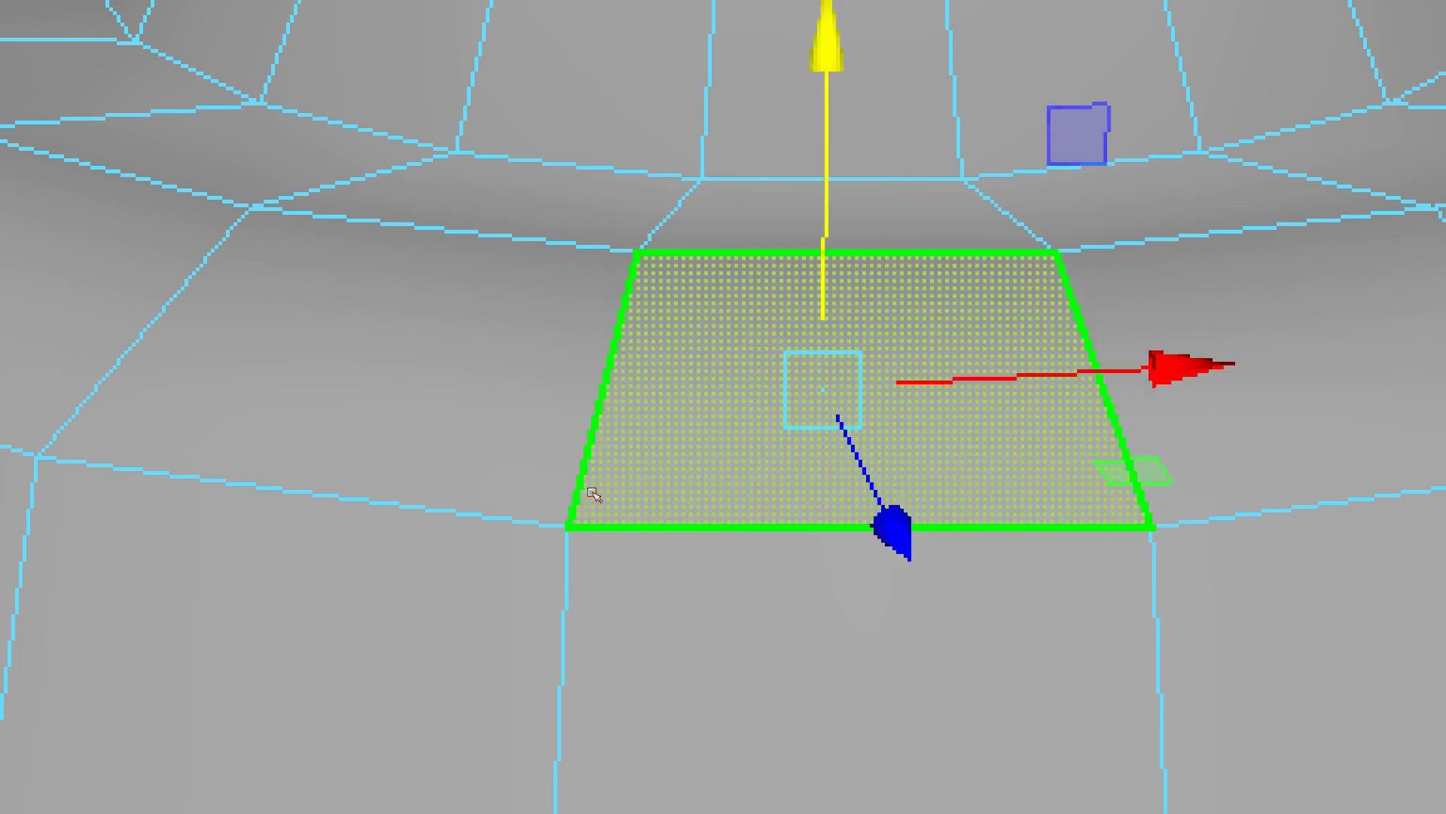
left_click(605, 472)
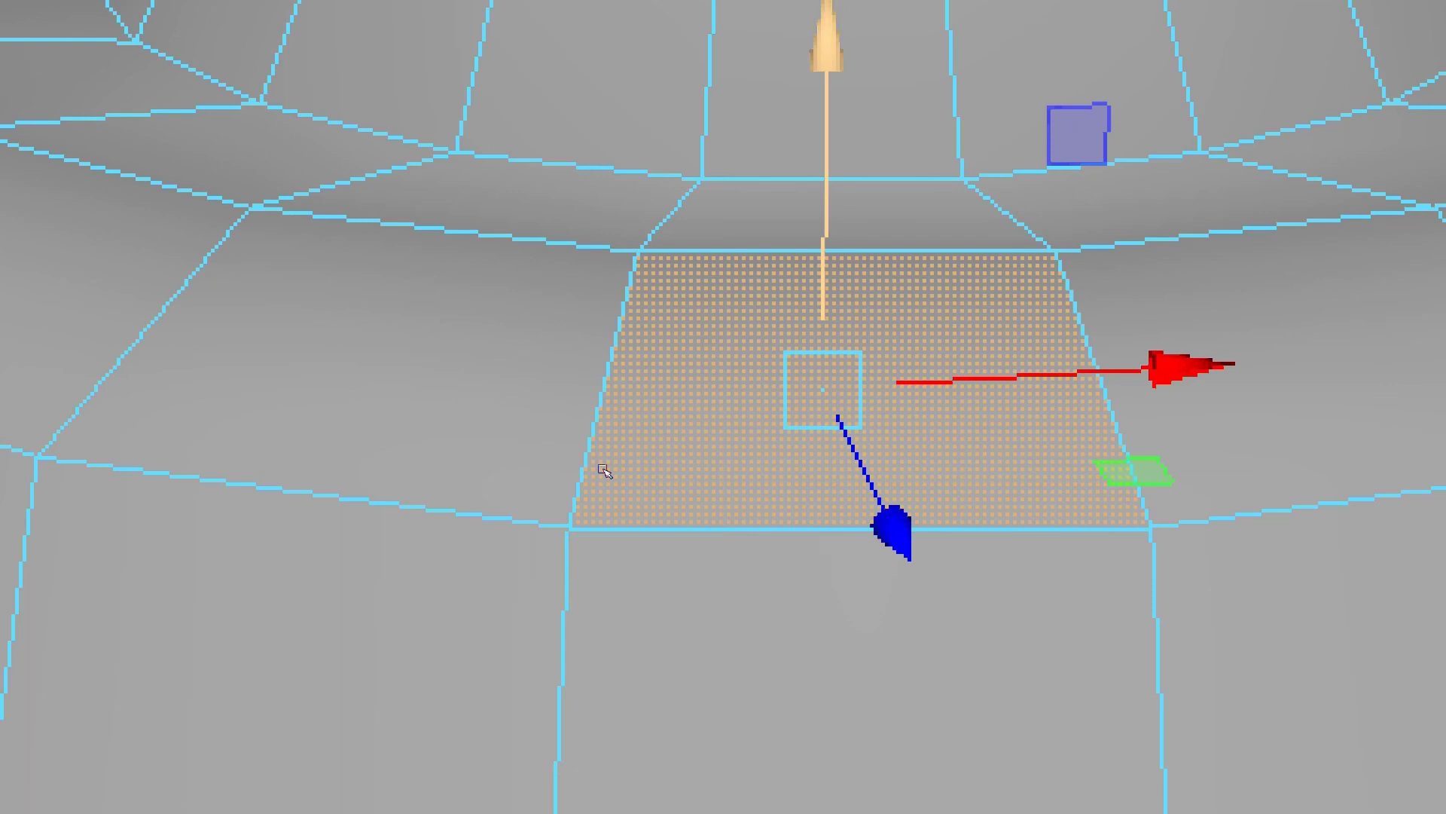
- Select the neighbouring rim face and add two vertices and two edges along the outer rim to the selection
left_click(526, 507)
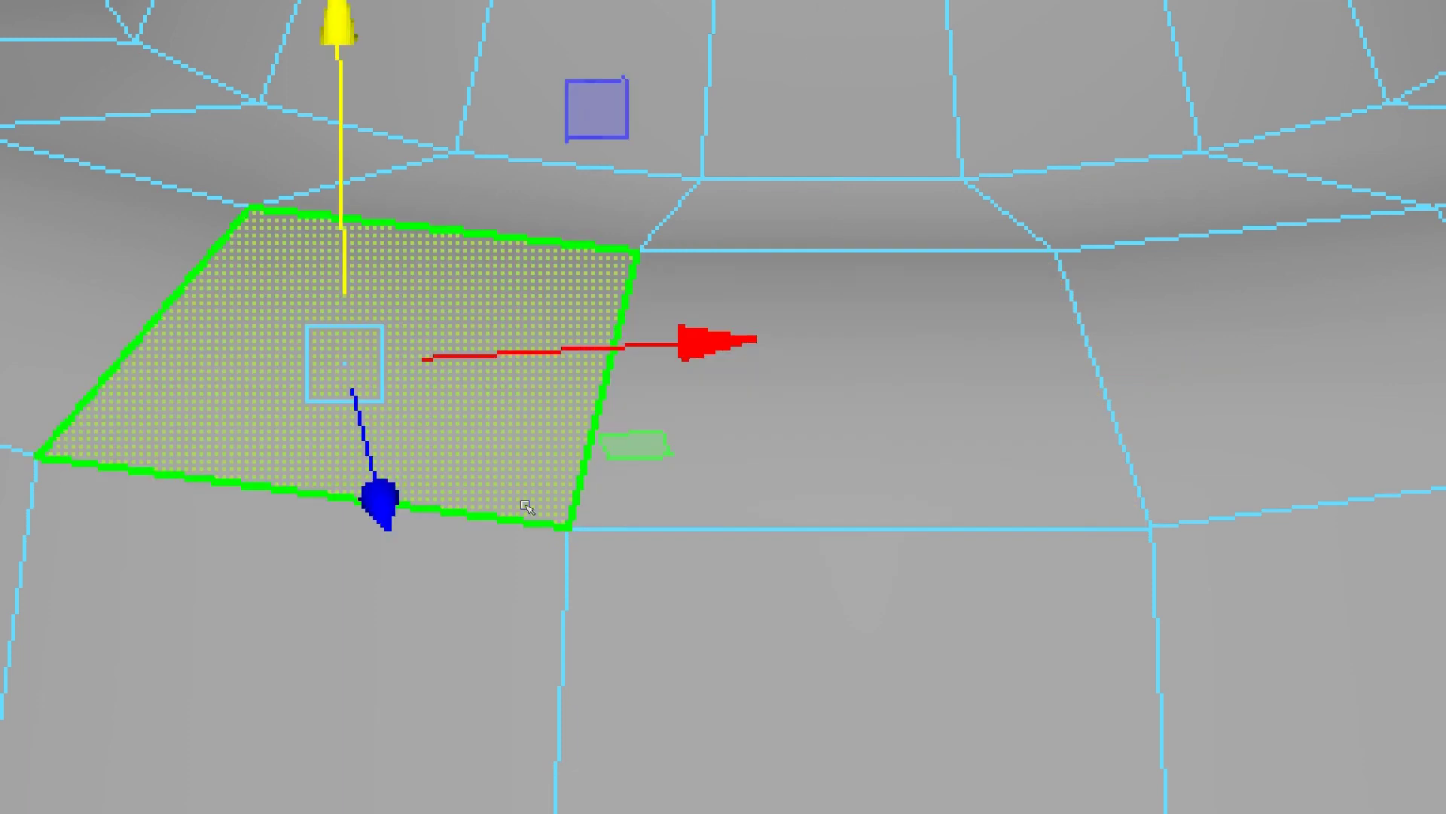
left_click(568, 528, "shift")
left_click(685, 533, "shift")
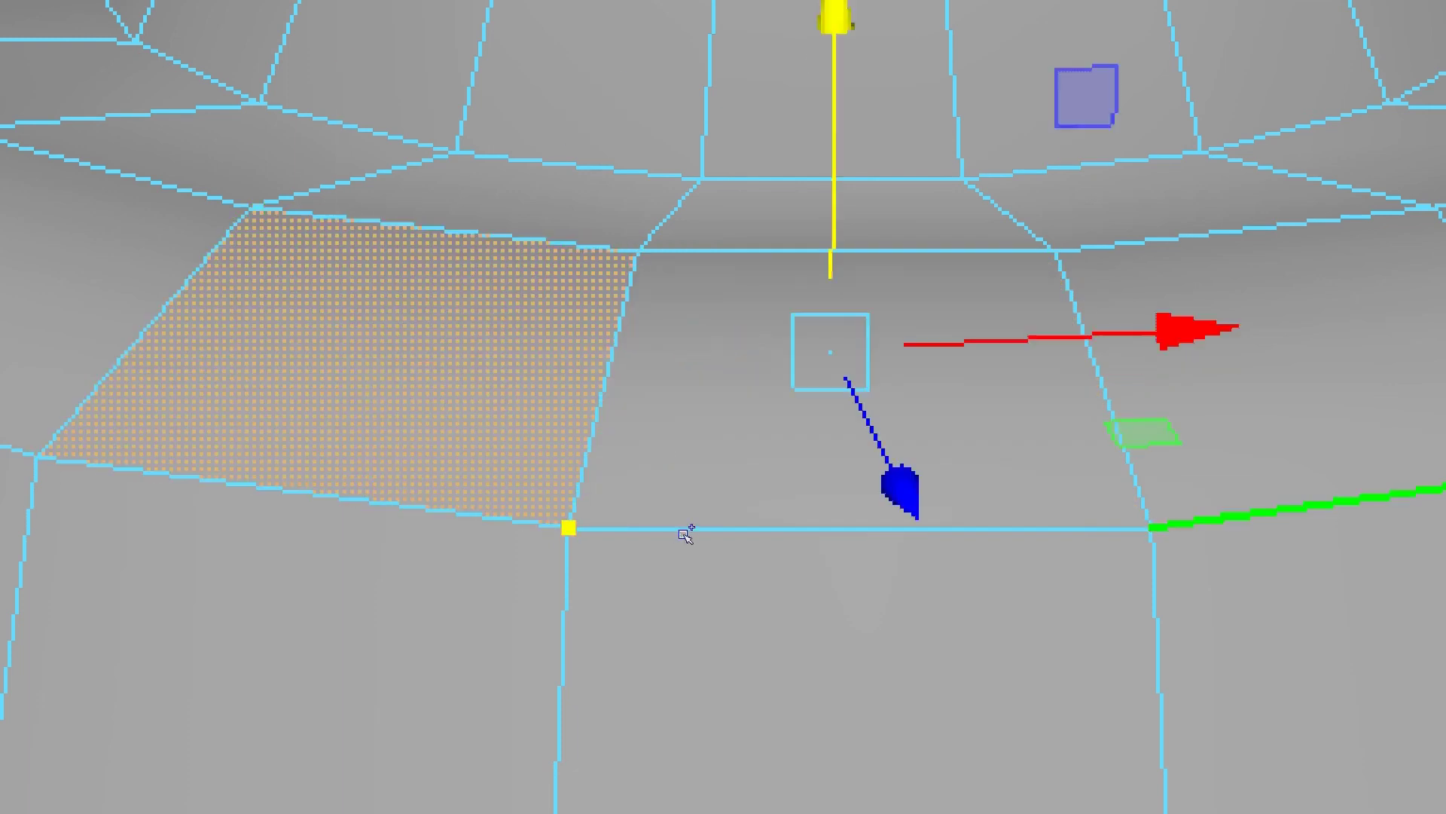
left_click(656, 536, "shift")
left_click(655, 536, "shift")
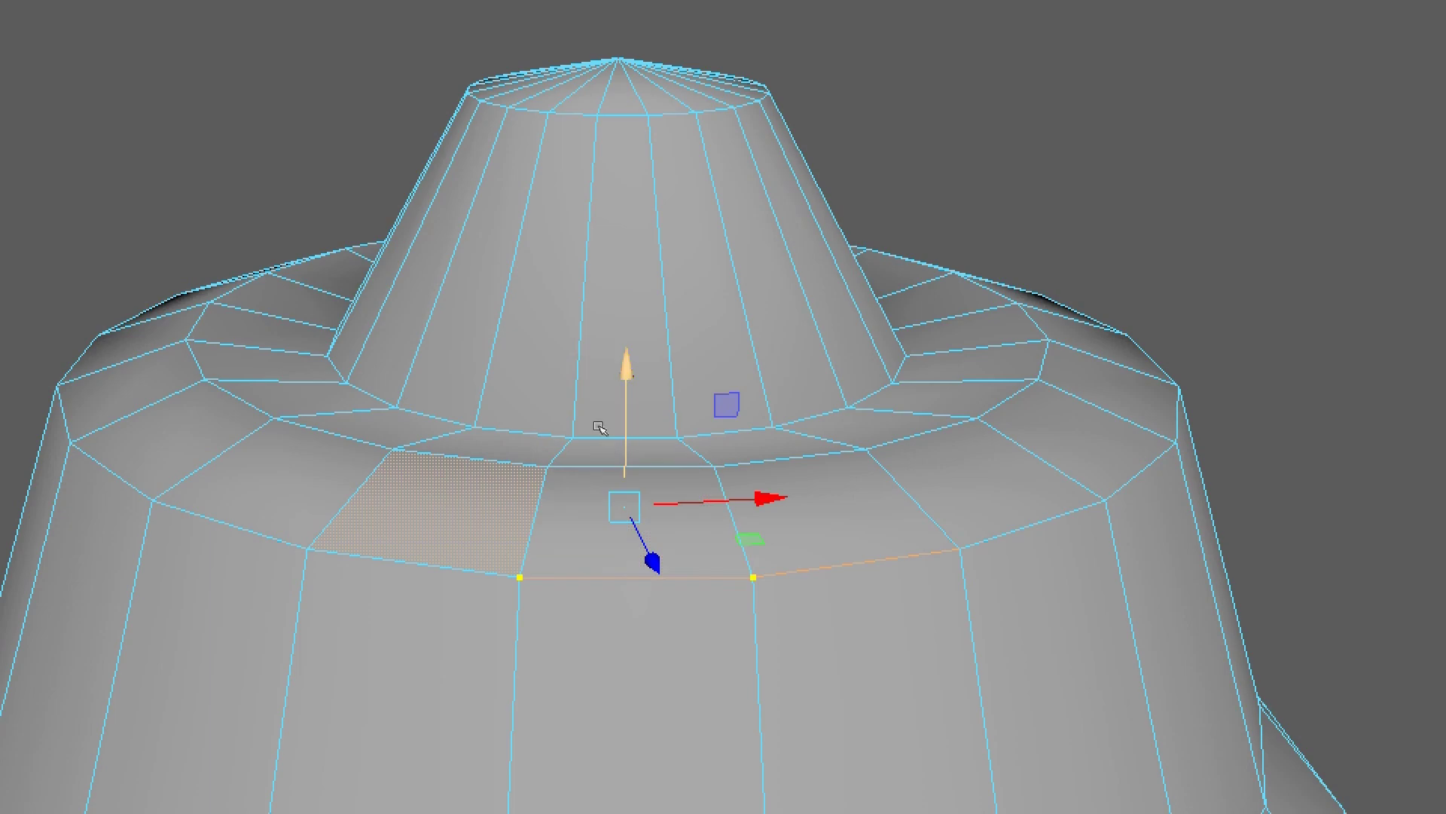
- Try to raise the mixed selection of face, edges and vertices vertically, and undo the move
left_click_drag(600, 428, 632, 293)
key("ctrl+z")
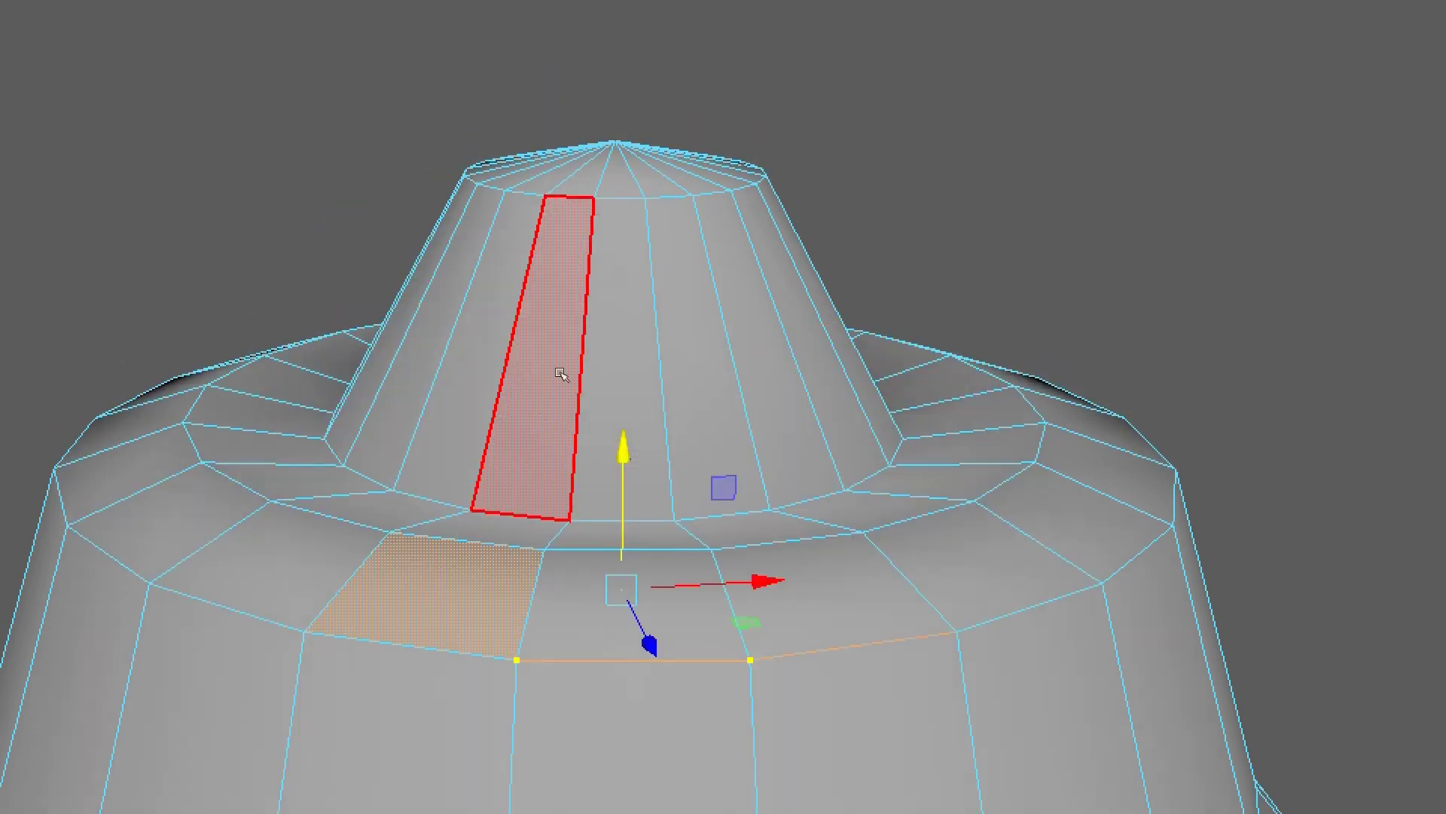
- Return the sphere to Object Mode so the whole mesh is selected
right_click(535, 321)
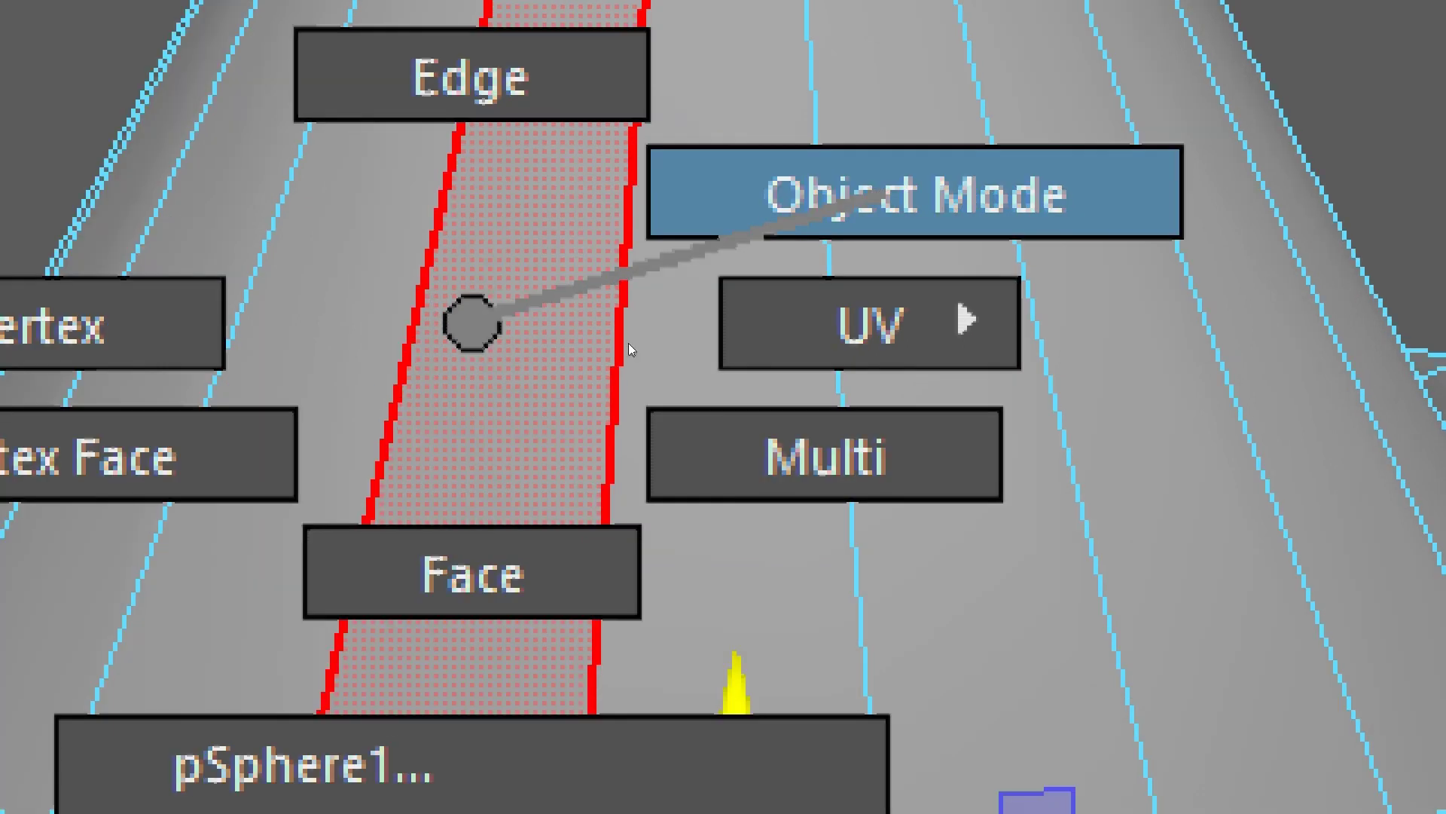
right_click_drag(630, 348, 630, 348)
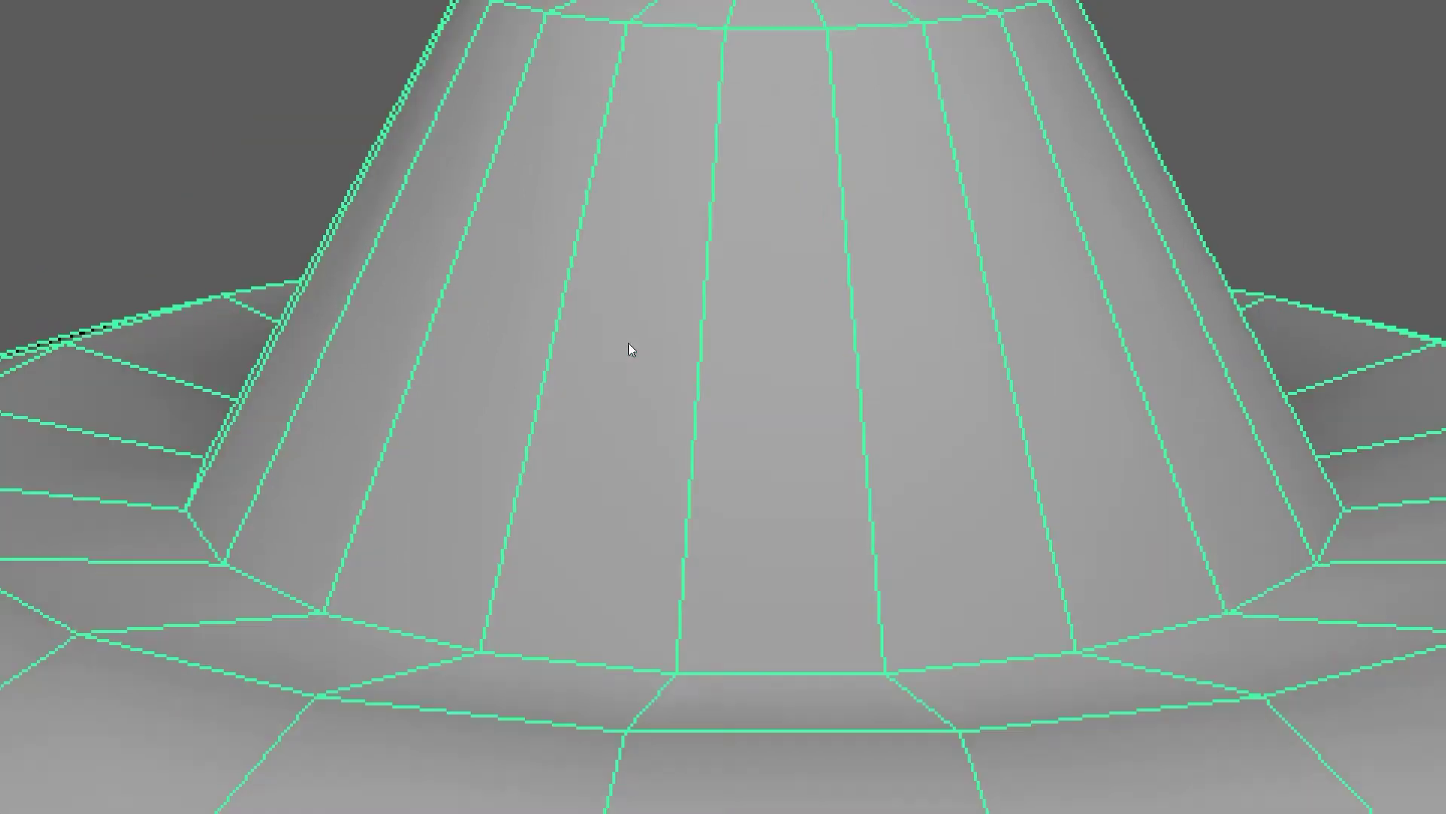
scroll(601, 350, "down", 6)
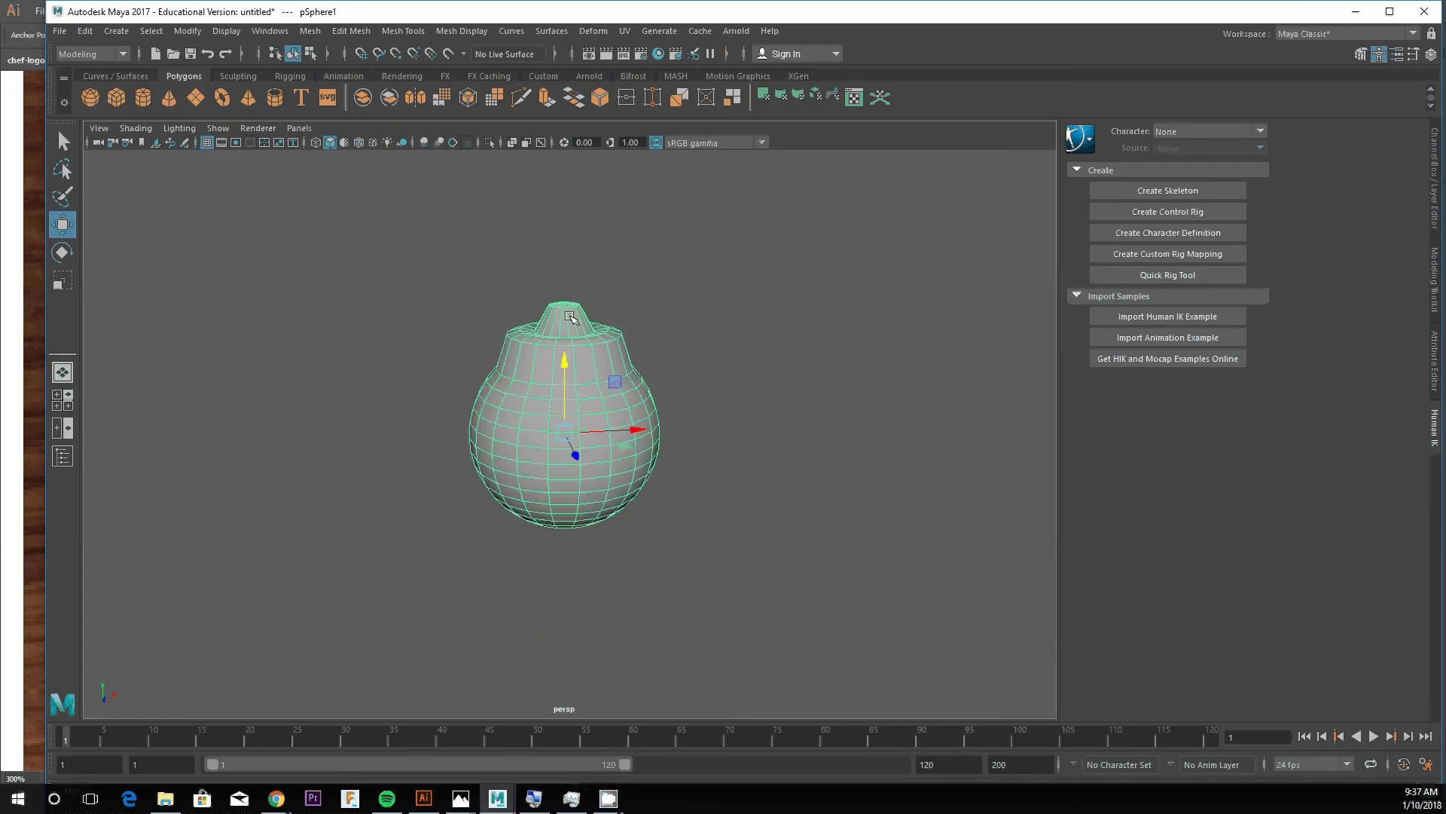
- Delete the whole reshaped sphere and undo the deletion
scroll(595, 313, "up", 3)
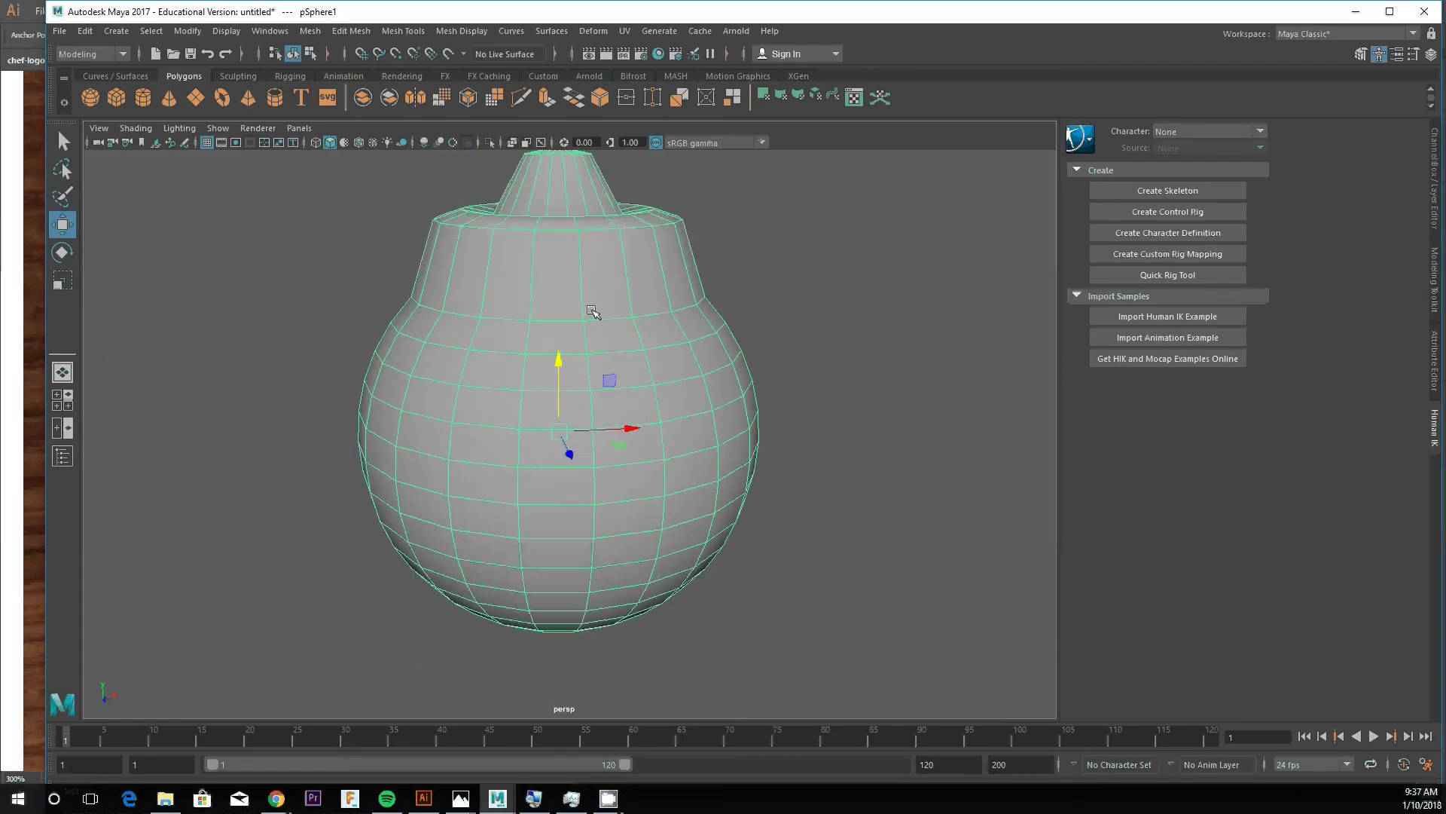
left_click_drag(595, 313, 594, 355, "alt")
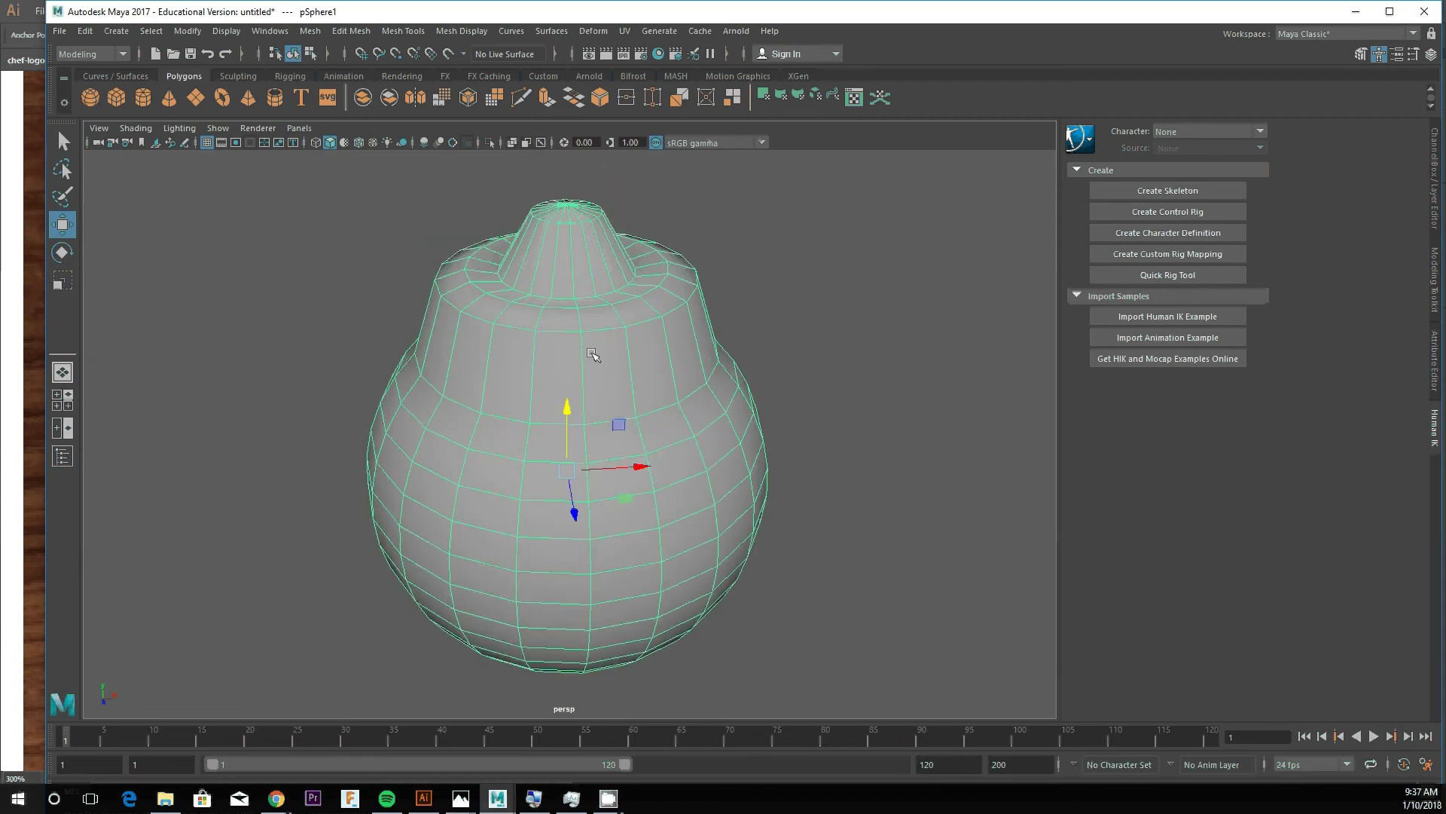
key("Delete")
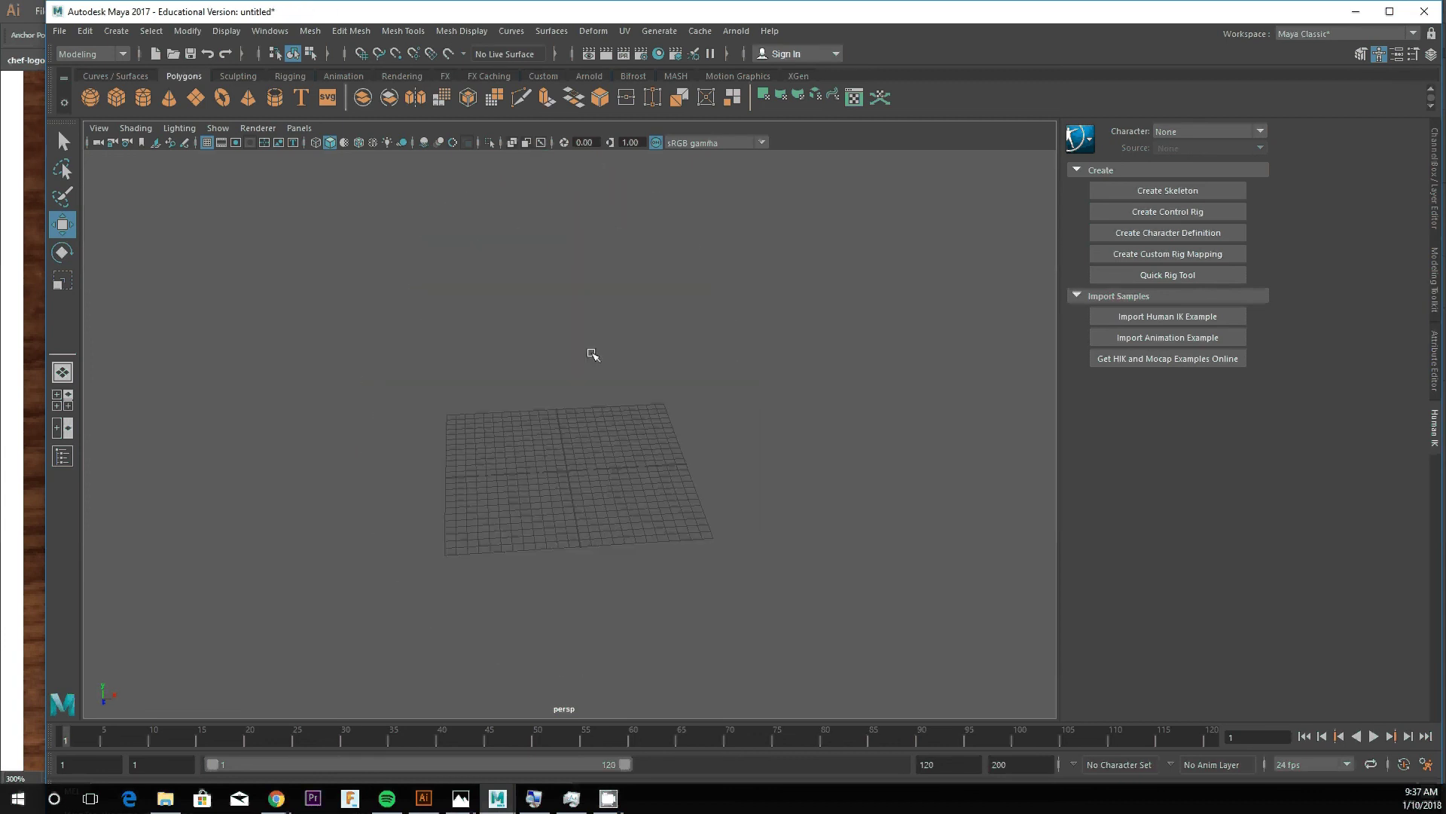
key("ctrl+z")
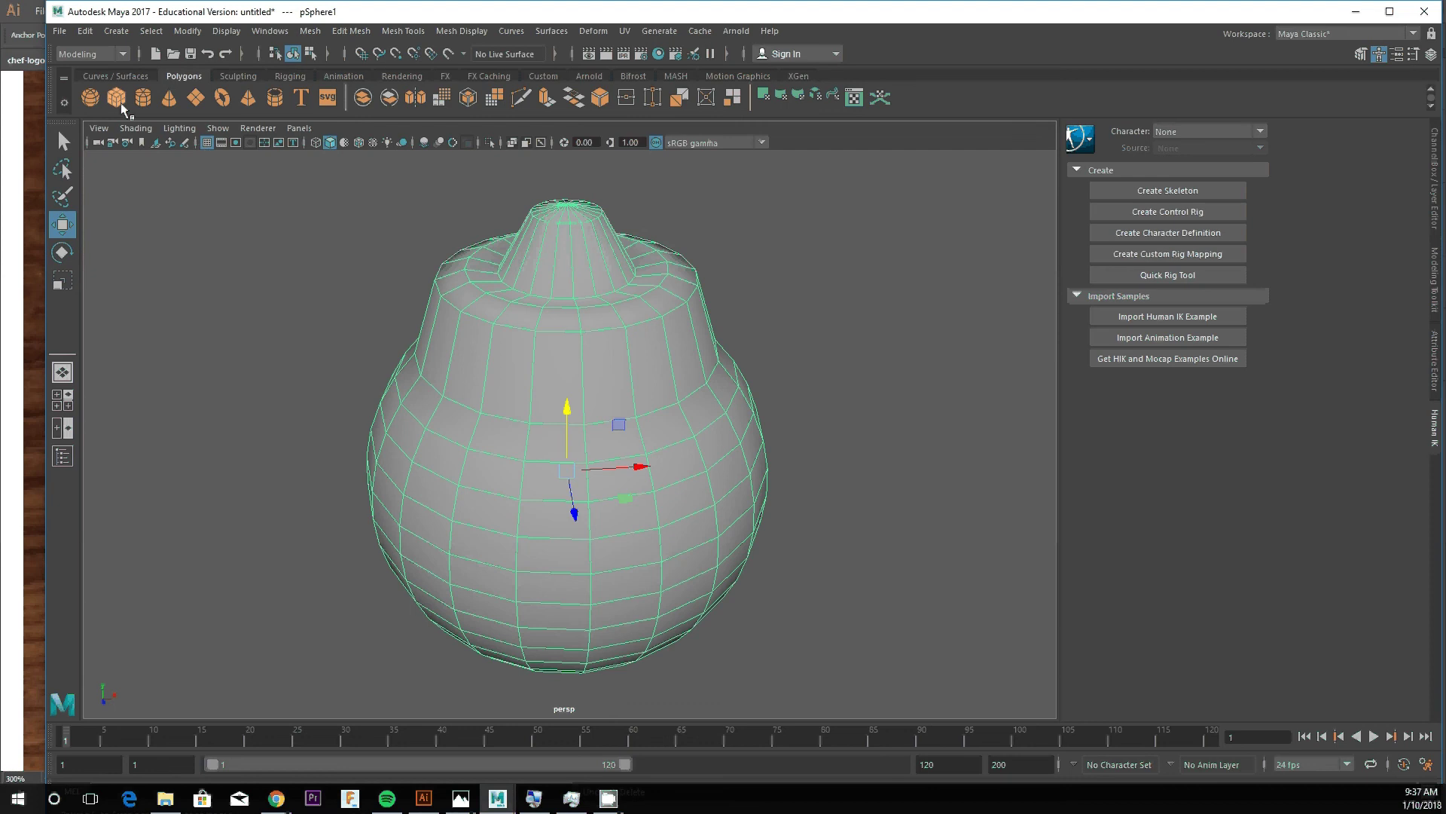
- Create a second polygon sphere overlapping the underside of the reshaped sphere and scale it up uniformly until slightly wider than the first
left_click(92, 97)
scroll(596, 464, "down", 3)
left_click_drag(596, 464, 549, 539, "alt")
key("r")
left_click_drag(569, 610, 867, 606)
scroll(867, 606, "down", 3)
left_click_drag(699, 500, 726, 413, "alt")
scroll(726, 412, "up", 4)
middle_click_drag(762, 488, 666, 476, "alt")
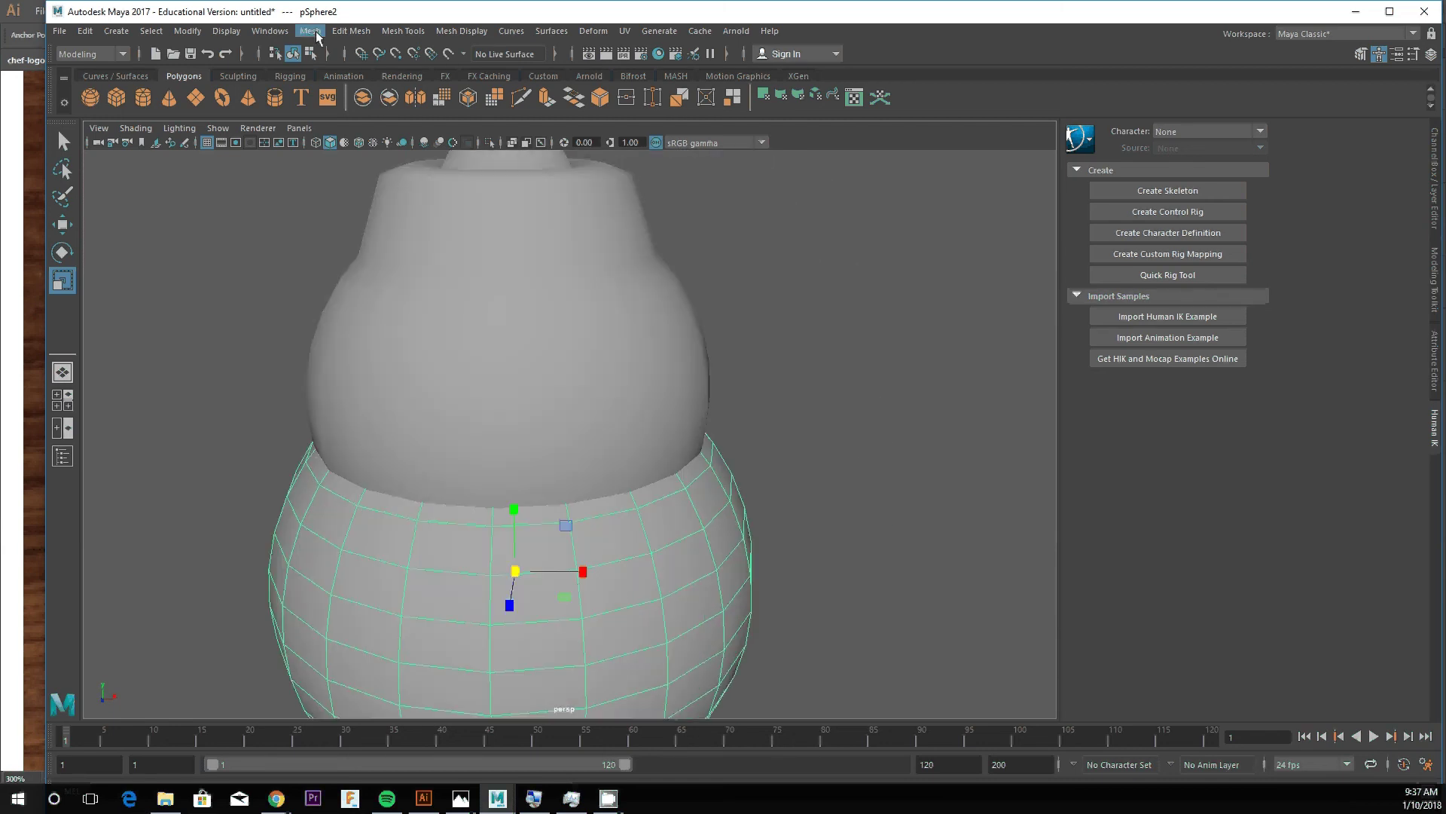
- Try to apply a Boolean Union with only the lower sphere selected
left_click(312, 32)
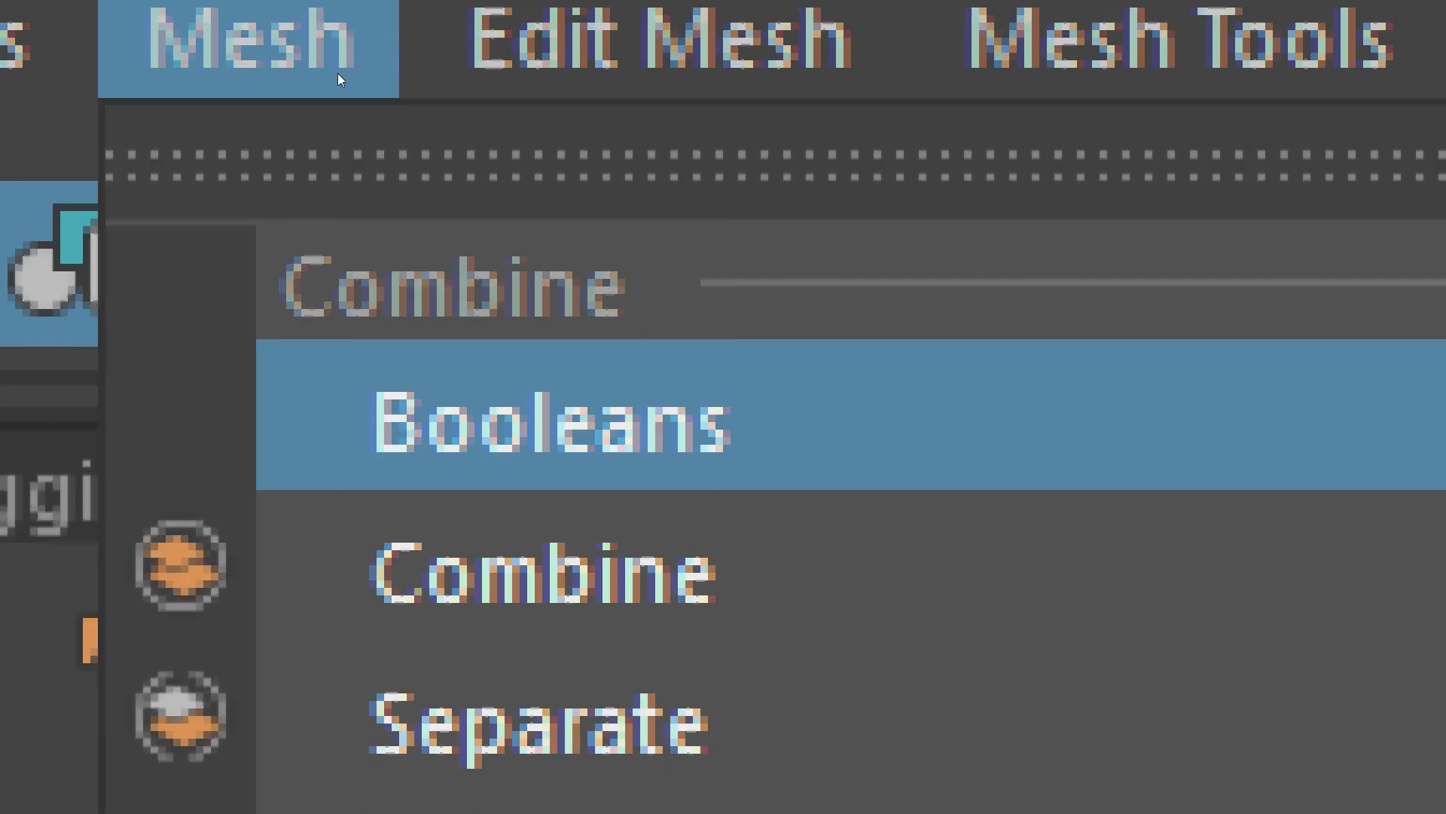
mouse_move(550, 415)
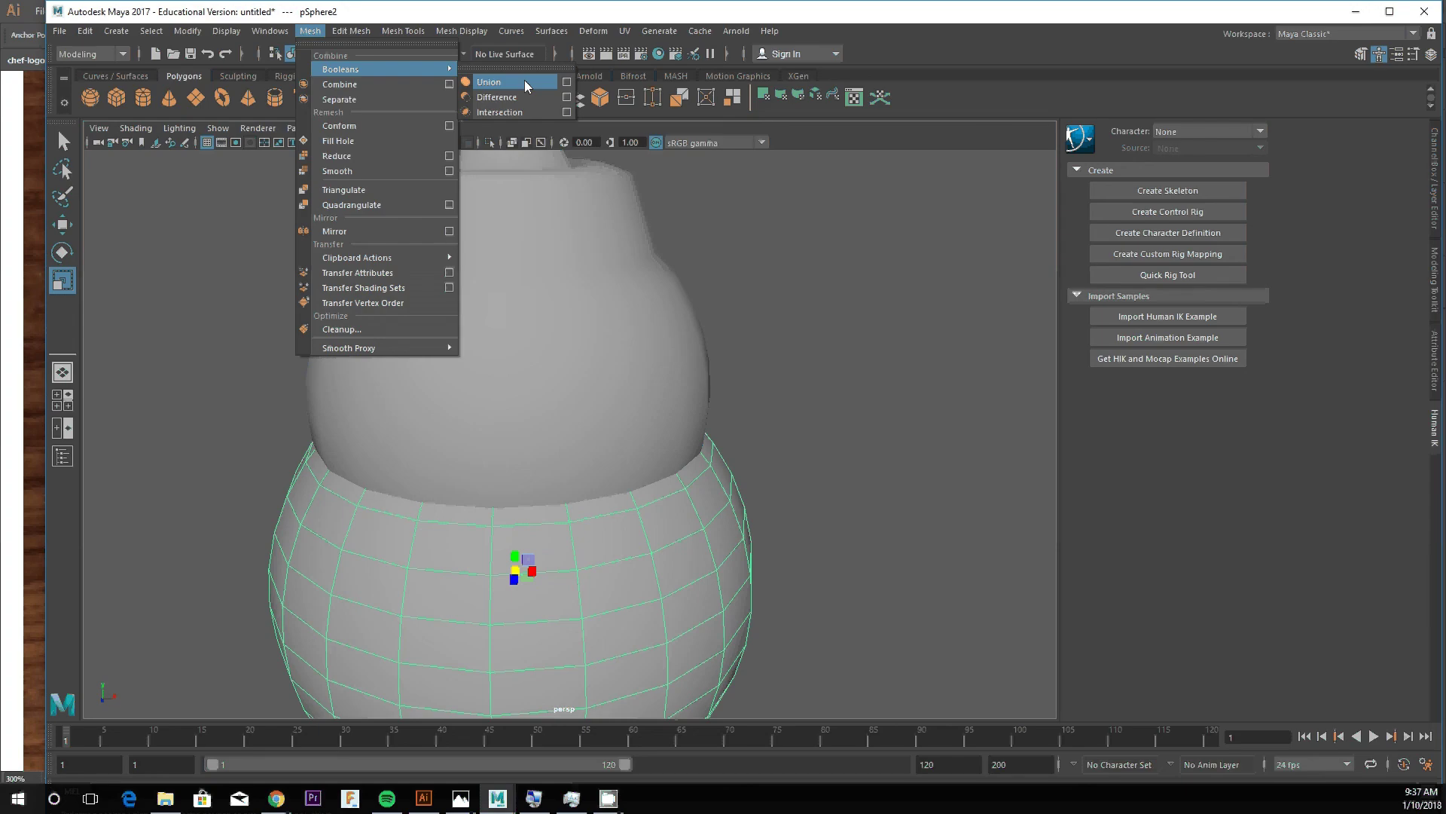
left_click(524, 83)
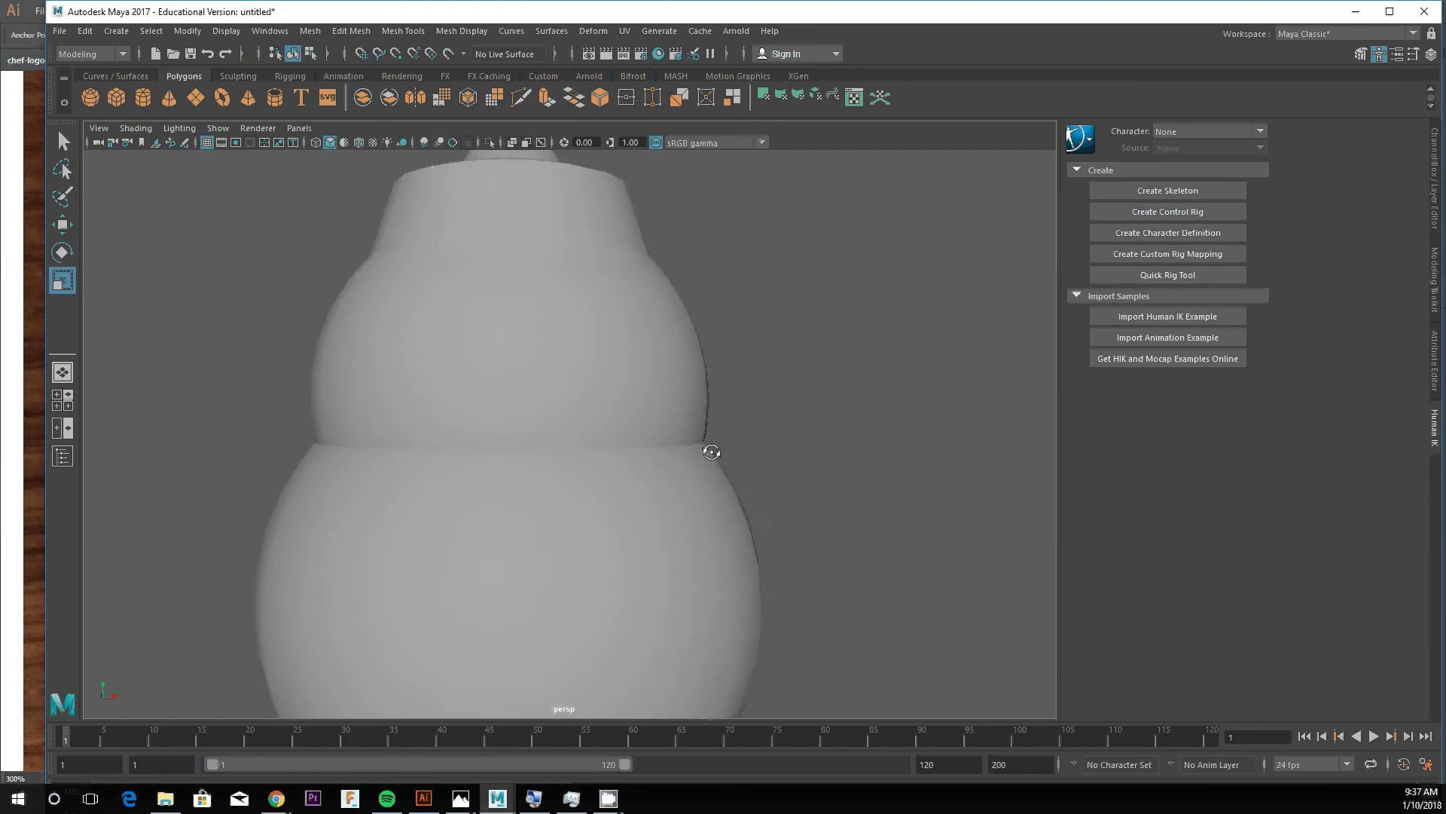
- Select the upper reshaped sphere and add the lower sphere to the selection
left_click_drag(712, 452, 711, 468, "alt")
left_click(681, 368)
left_click(691, 500, "shift")
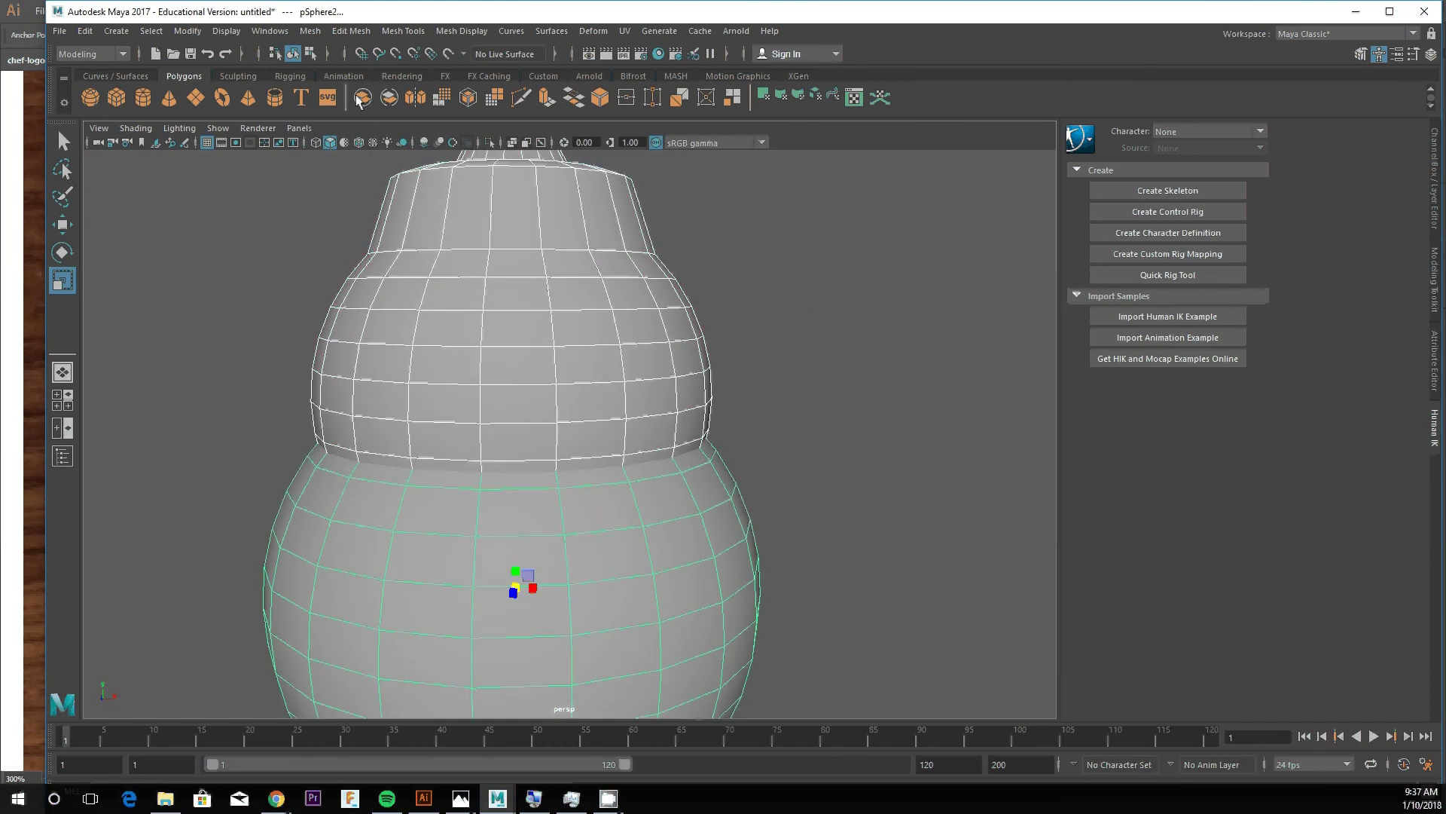
right_click(538, 365)
right_click_drag(539, 376, 607, 347)
mouse_move(454, 364)
right_mouse_down()
mouse_move(432, 382)
mouse_move(411, 365)
mouse_move(445, 360)
mouse_move(452, 401)
mouse_move(407, 364)
mouse_move(456, 326)
mouse_move(392, 364)
mouse_move(426, 388)
mouse_move(501, 386)
mouse_move(456, 380)
mouse_move(454, 366)
right_mouse_up()
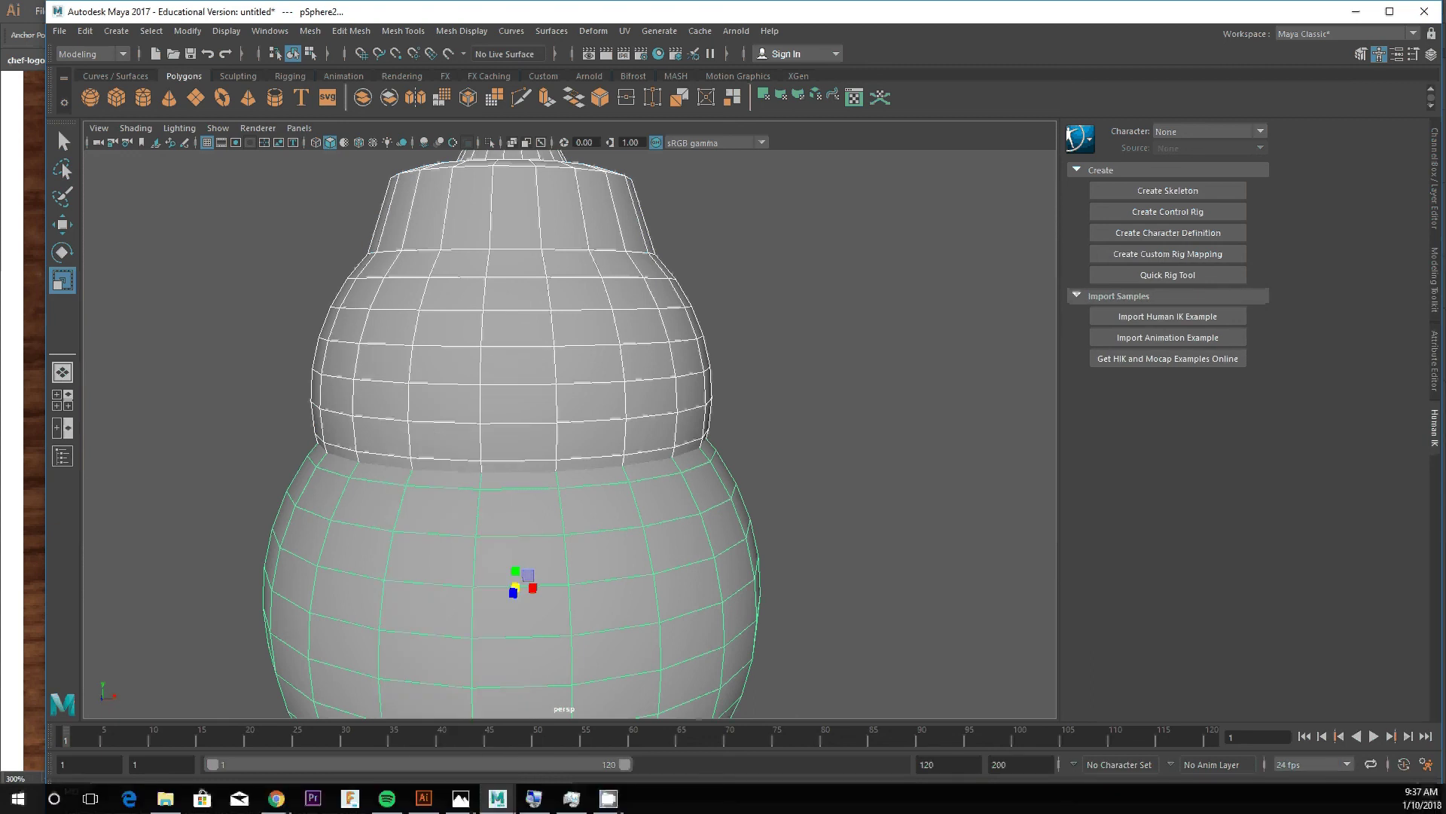